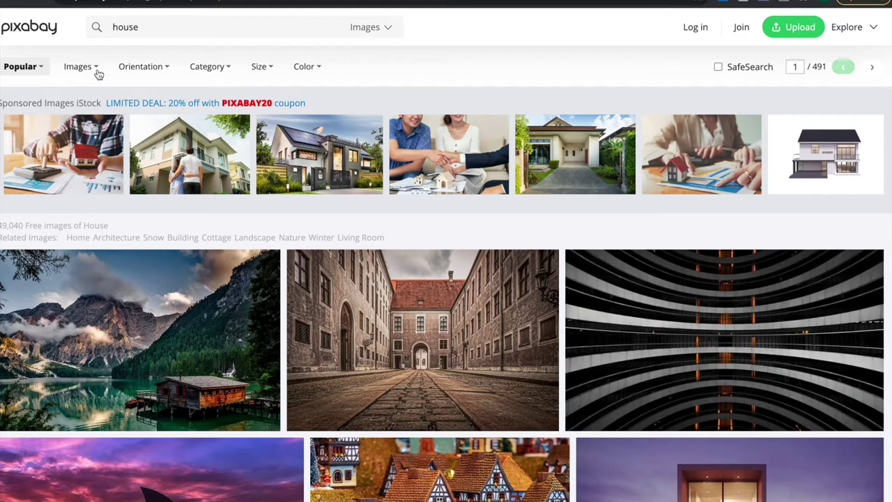
- Filter the Pixabay house results to Illustrations and scroll through them
{"action": "left_click", "coordinate": [90, 69]}
{"action": "left_click", "coordinate": [90, 69]}
{"action": "left_click", "coordinate": [90, 69]}
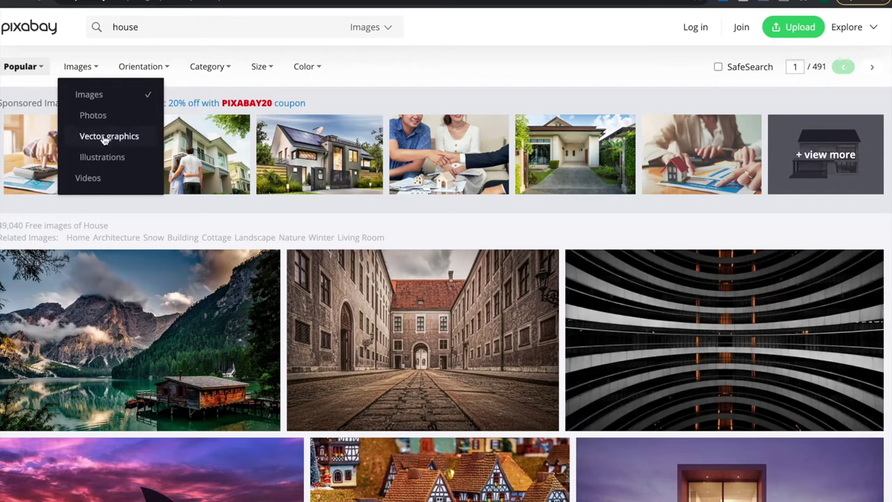
{"action": "left_click", "coordinate": [103, 157]}
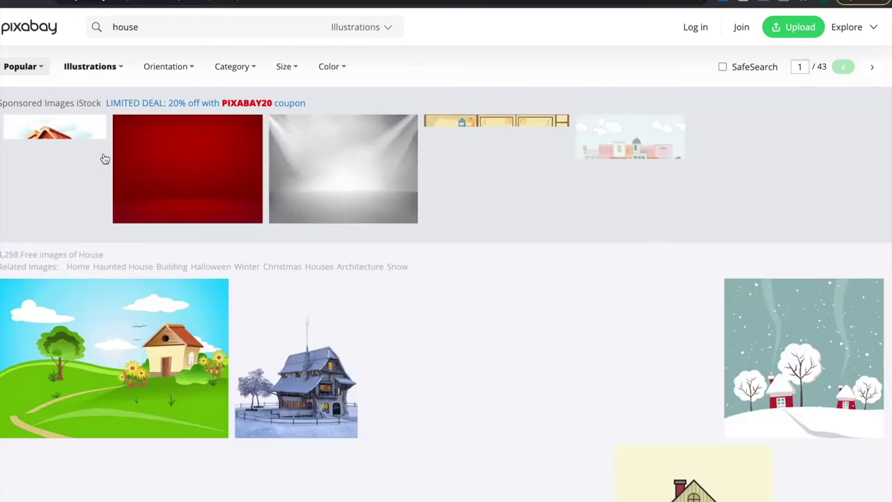
{"action": "scroll", "coordinate": [105, 159], "scroll_direction": "down", "scroll_amount": 1}
{"action": "scroll", "coordinate": [103, 159], "scroll_direction": "down", "scroll_amount": 5}
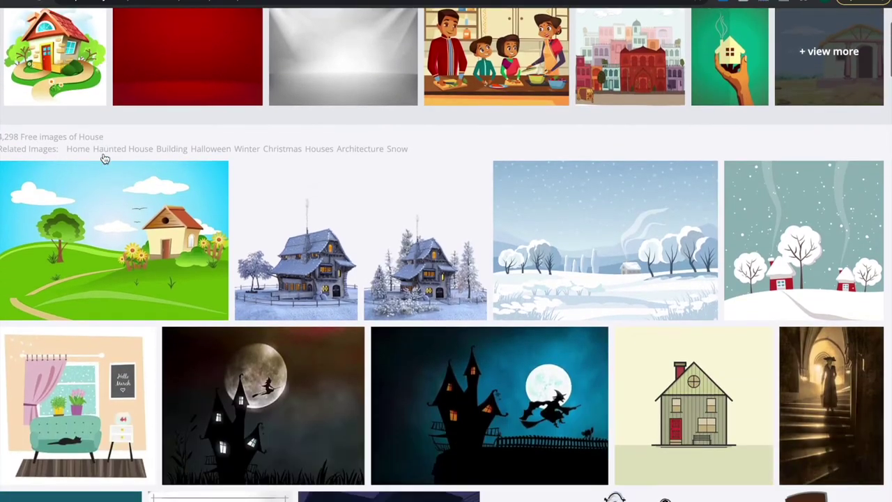
{"action": "scroll", "coordinate": [103, 159], "scroll_direction": "down", "scroll_amount": 5}
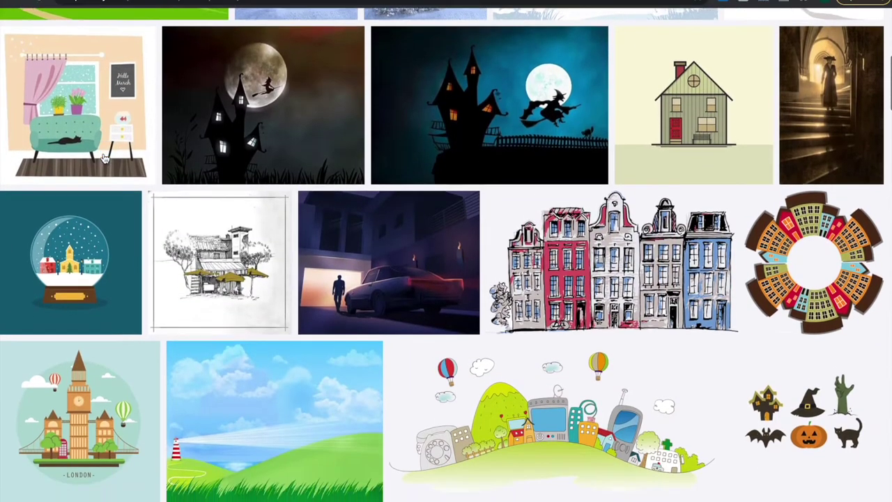
{"action": "scroll", "coordinate": [103, 159], "scroll_direction": "down", "scroll_amount": 1}
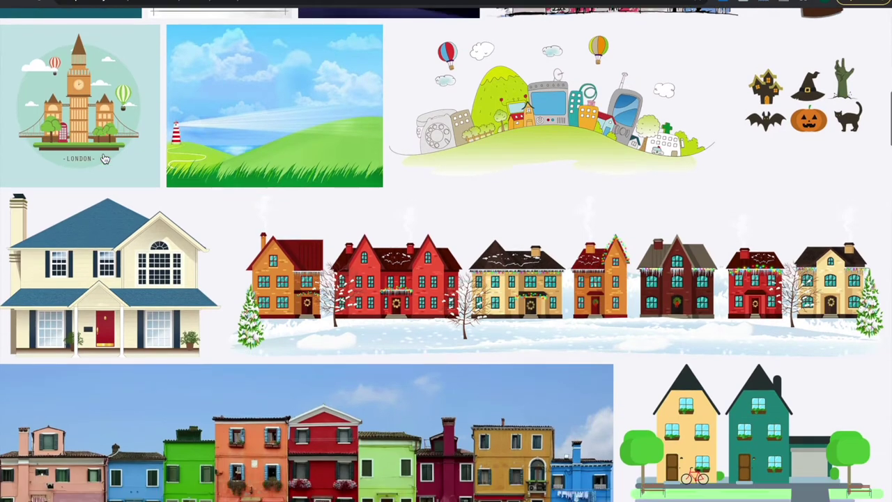
{"action": "scroll", "coordinate": [103, 158], "scroll_direction": "down", "scroll_amount": 1}
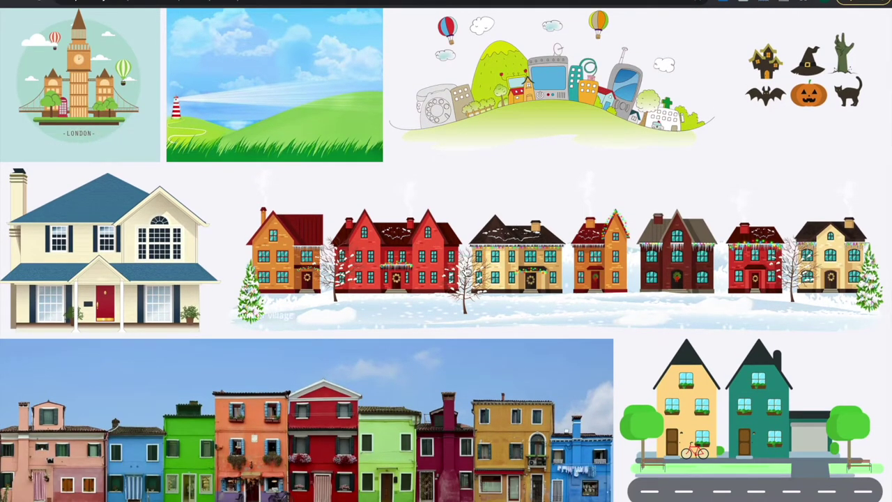
- Download the cream blue-roofed house as a 1280×940 PNG, passing the reCAPTCHA
{"action": "left_click", "coordinate": [137, 245]}
{"action": "left_click", "coordinate": [714, 271]}
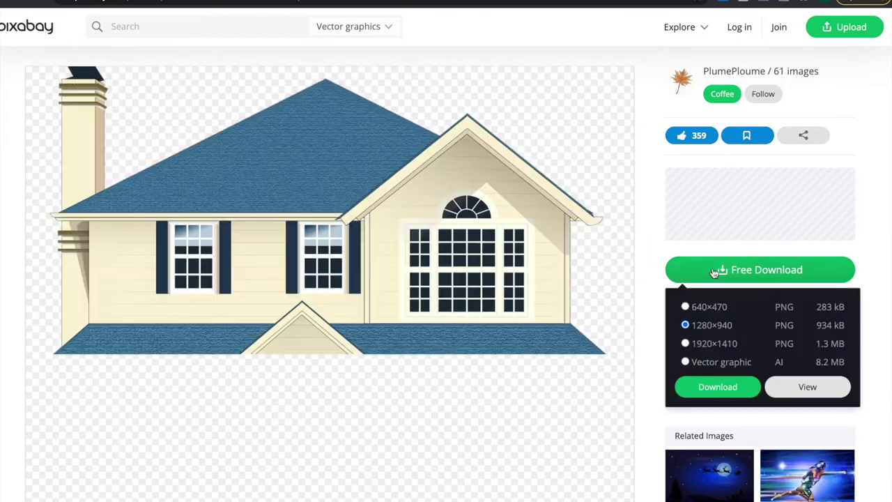
{"action": "left_click", "coordinate": [707, 390]}
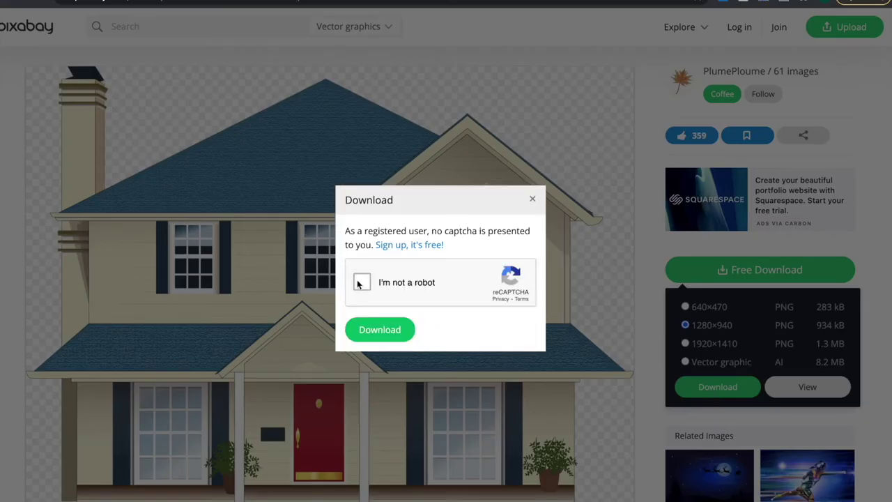
{"action": "left_click", "coordinate": [359, 282]}
{"action": "left_click", "coordinate": [382, 340]}
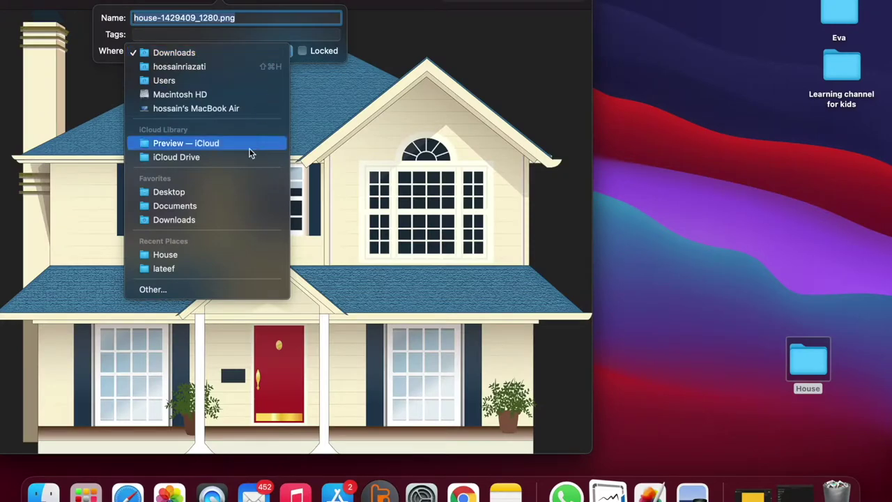
- Save the house image to the Desktop, renamed 'house red doorpng'
{"action": "left_click", "coordinate": [243, 192]}
{"action": "left_click", "coordinate": [218, 17]}
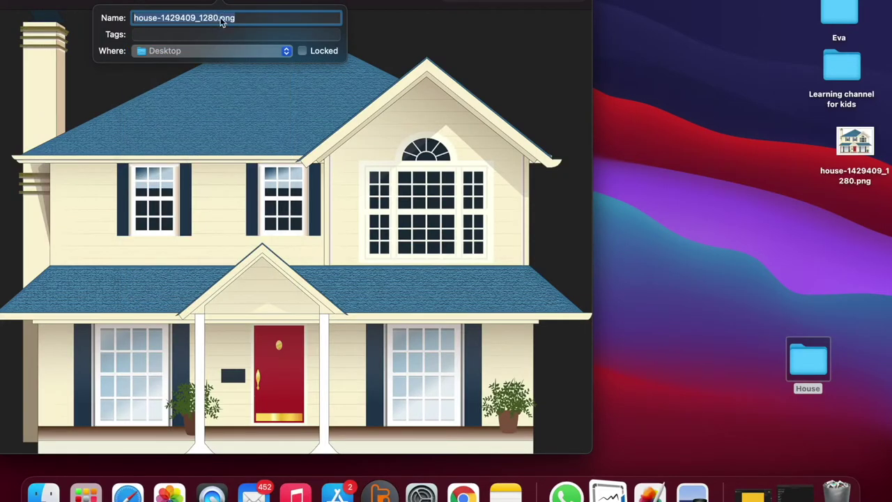
{"action": "key", "text": "BackSpace"}
{"action": "key", "text": "BackSpace"}
{"action": "key", "text": "BackSpace"}
{"action": "key", "text": "BackSpace"}
{"action": "key", "text": "BackSpace"}
{"action": "key", "text": "BackSpace"}
{"action": "key", "text": "BackSpace"}
{"action": "key", "text": "BackSpace"}
{"action": "key", "text": "BackSpace"}
{"action": "key", "text": "BackSpace"}
{"action": "key", "text": "BackSpace"}
{"action": "key", "text": "BackSpace"}
{"action": "key", "text": "BackSpace"}
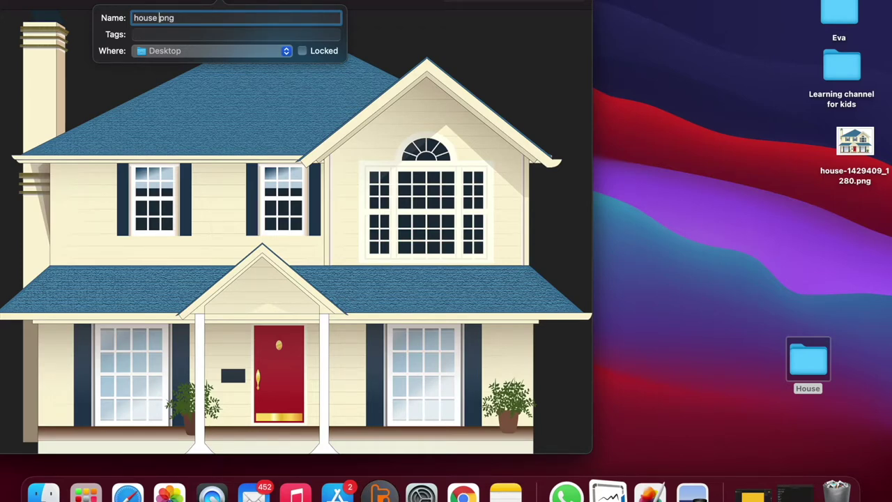
{"action": "type", "text": "red door"}
{"action": "key", "text": "Return"}
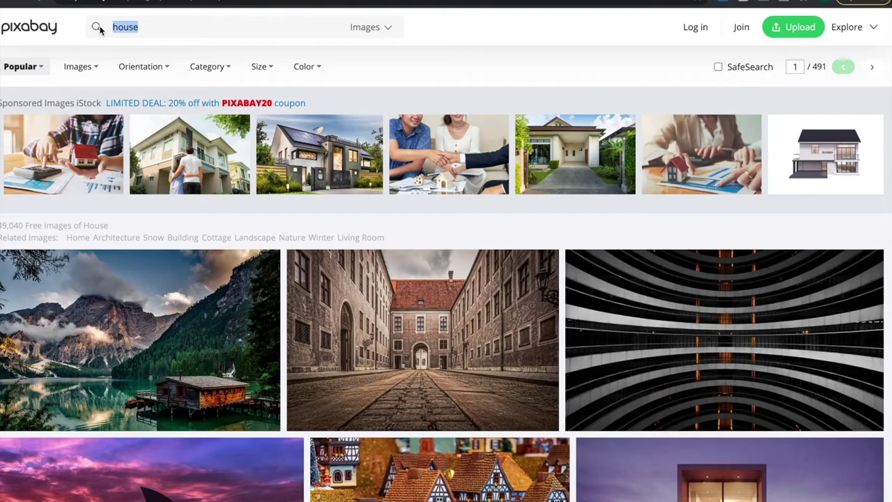
- Search Pixabay for 'fence' and limit the results to Illustrations
{"action": "type", "text": "f"}
{"action": "key", "text": "ctrl+z"}
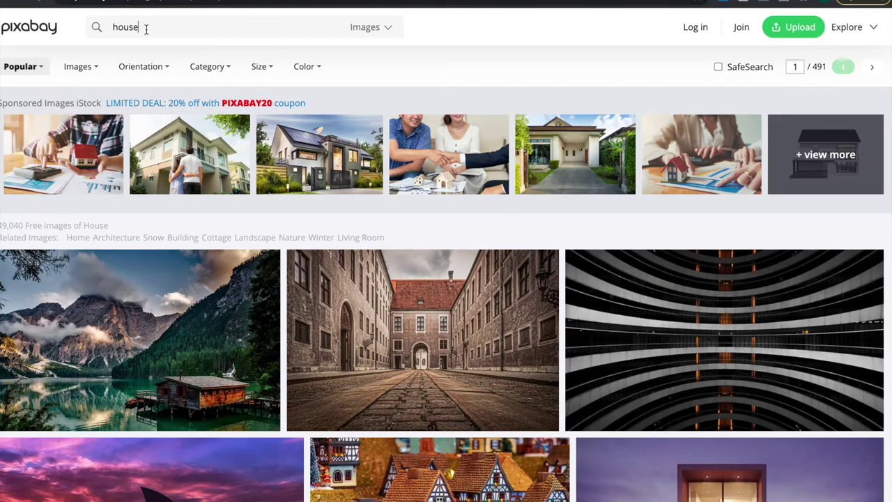
{"action": "left_click_drag", "start_coordinate": [145, 28], "coordinate": [76, 31]}
{"action": "type", "text": "fence"}
{"action": "key", "text": "Return"}
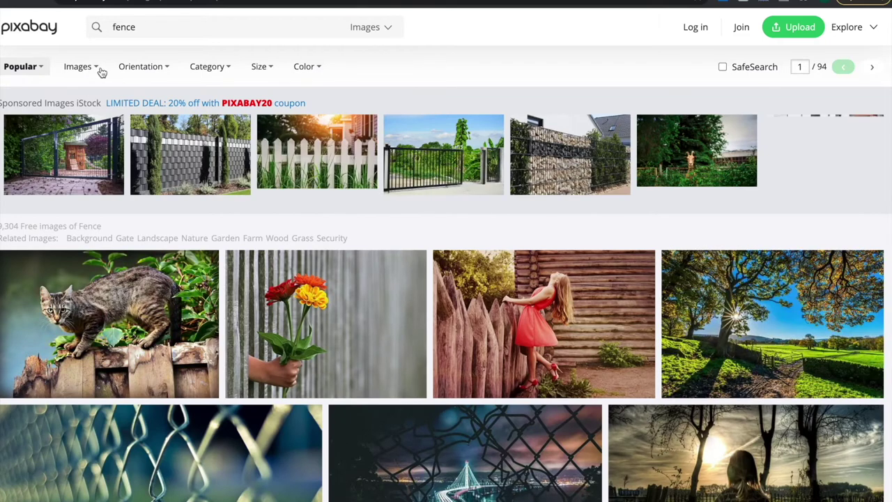
{"action": "left_click", "coordinate": [97, 70]}
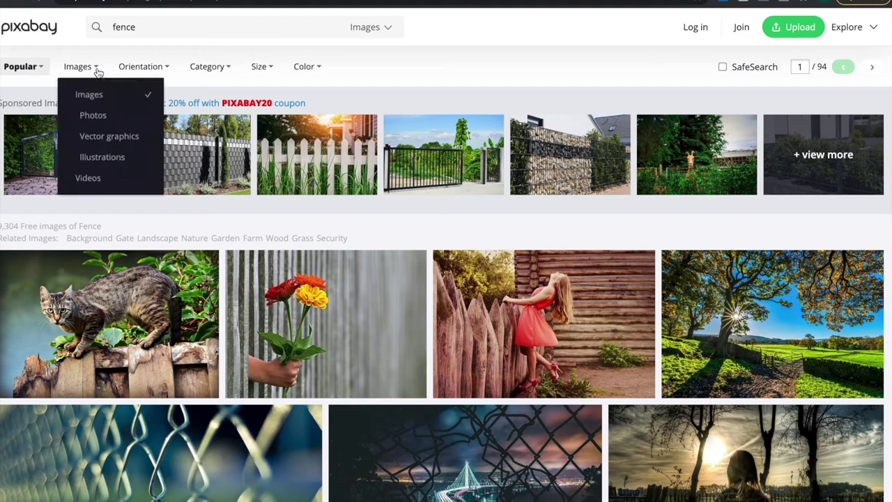
{"action": "left_click", "coordinate": [102, 157]}
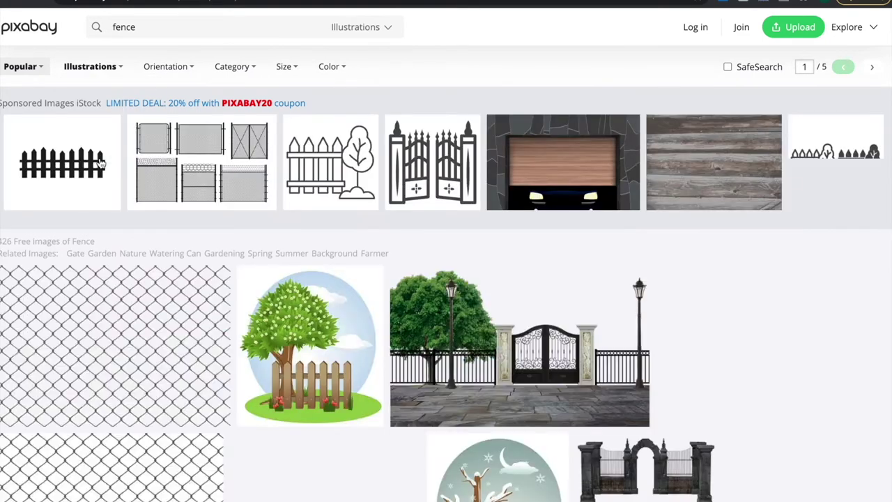
{"action": "scroll", "coordinate": [101, 162], "scroll_direction": "down", "scroll_amount": 3}
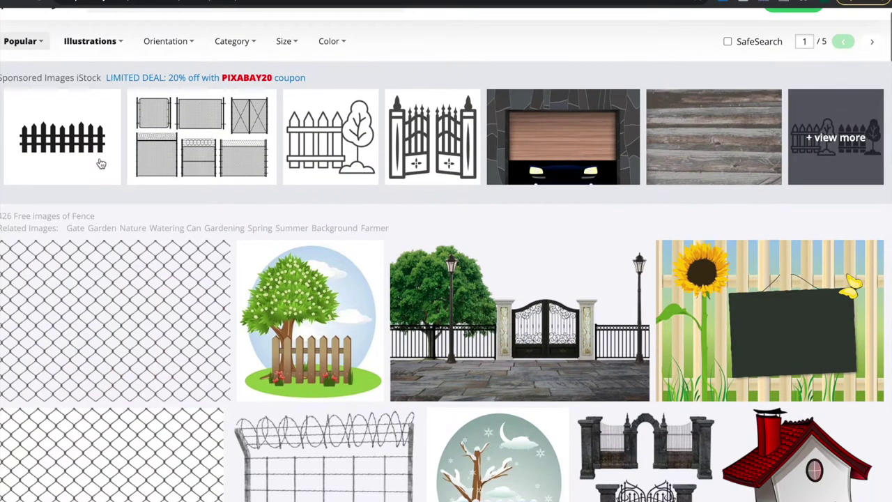
{"action": "scroll", "coordinate": [101, 162], "scroll_direction": "down", "scroll_amount": 5}
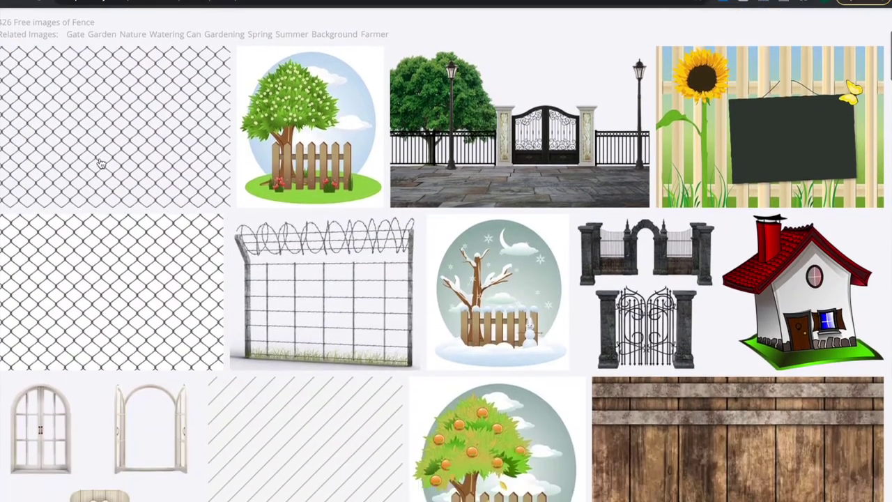
{"action": "scroll", "coordinate": [101, 163], "scroll_direction": "down", "scroll_amount": 4}
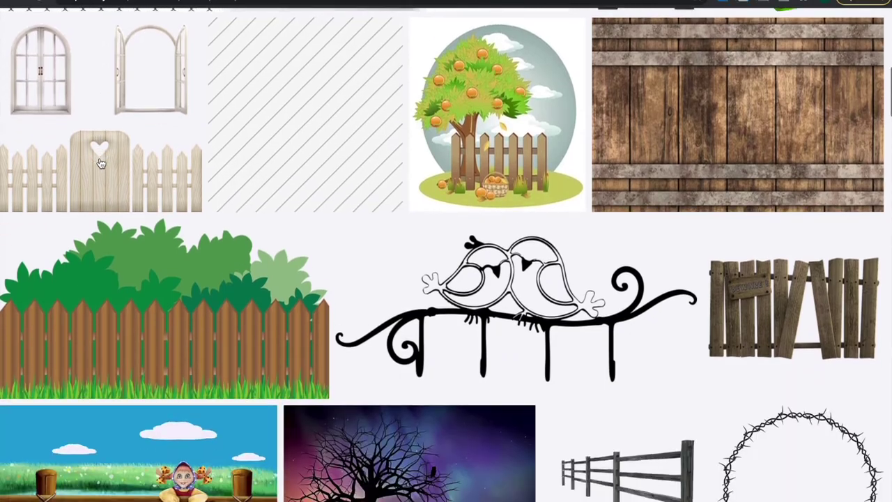
{"action": "scroll", "coordinate": [101, 162], "scroll_direction": "down", "scroll_amount": 7}
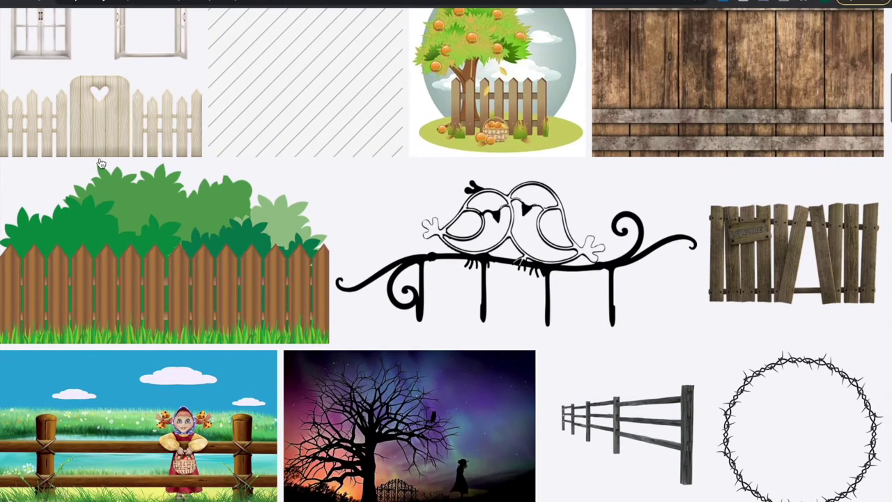
{"action": "scroll", "coordinate": [101, 162], "scroll_direction": "down", "scroll_amount": 3}
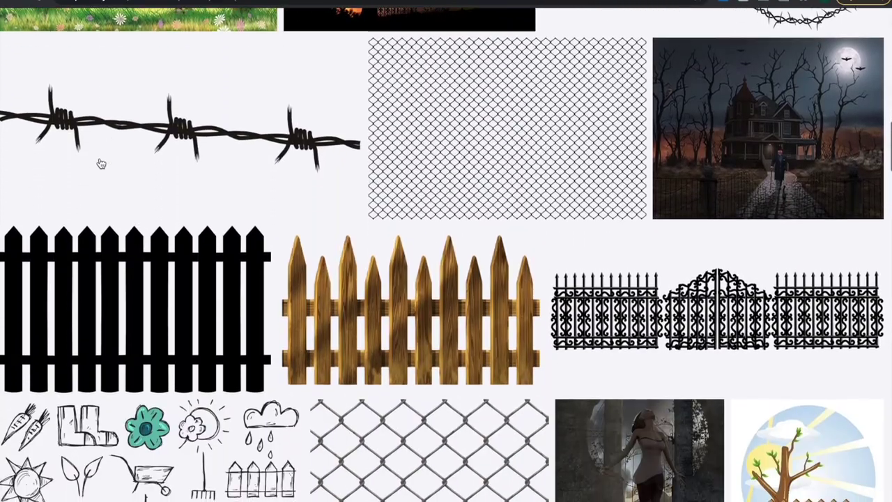
- Download the black picket fence as a 1280×779 PNG, passing the reCAPTCHA
{"action": "left_click", "coordinate": [180, 244]}
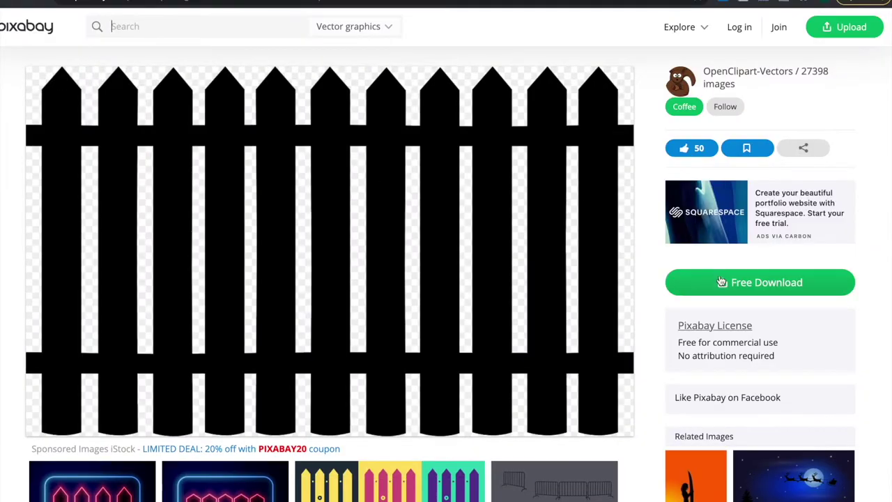
{"action": "left_click", "coordinate": [721, 281]}
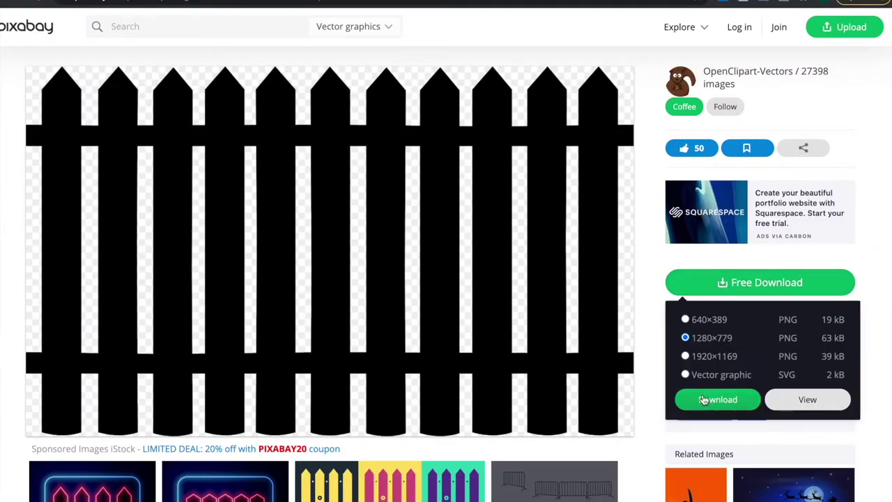
{"action": "left_click", "coordinate": [704, 399]}
{"action": "left_click", "coordinate": [356, 282]}
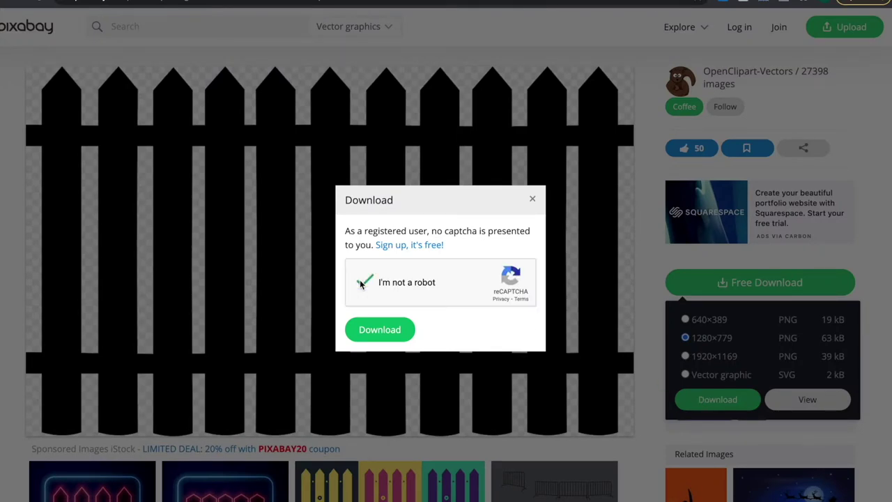
{"action": "left_click", "coordinate": [369, 329]}
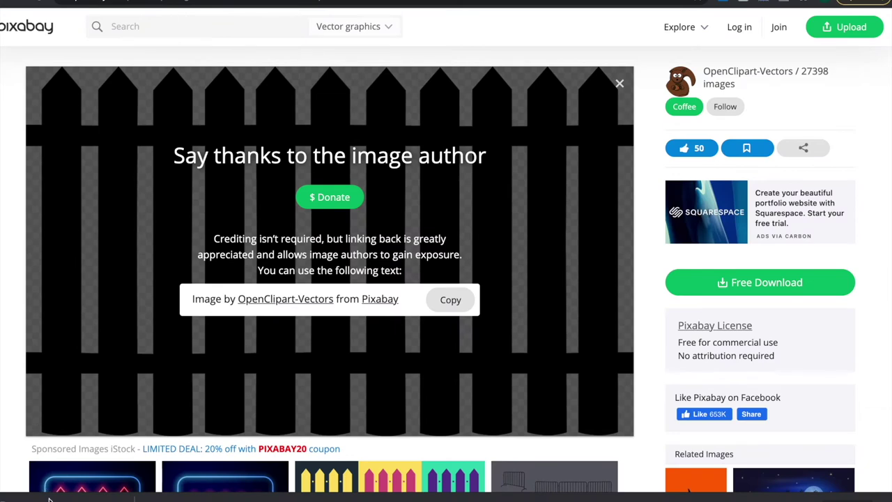
- Save the fence image railings-156522_1280.png to the Desktop
{"action": "left_click", "coordinate": [43, 491]}
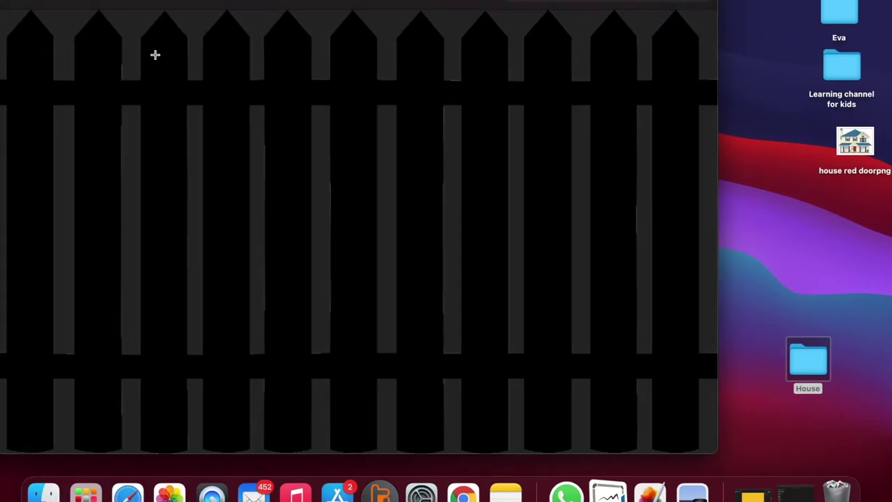
{"action": "left_click", "coordinate": [178, 2]}
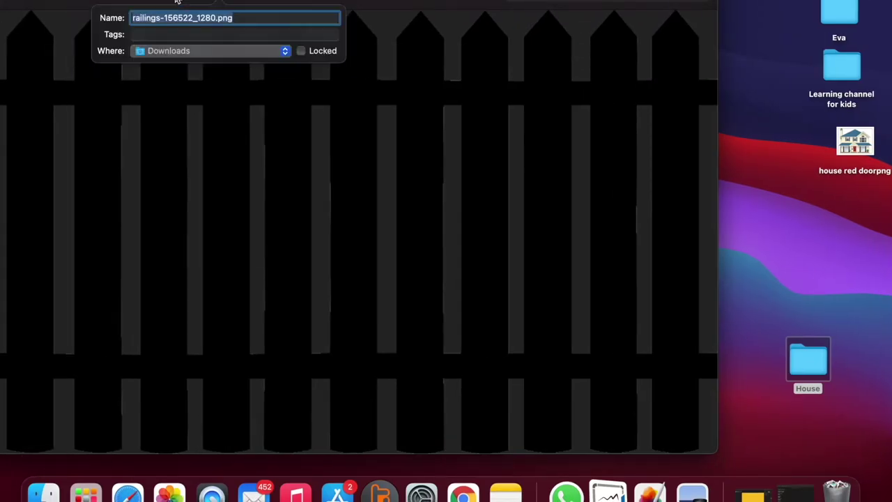
{"action": "left_click", "coordinate": [285, 51]}
{"action": "left_click", "coordinate": [214, 191]}
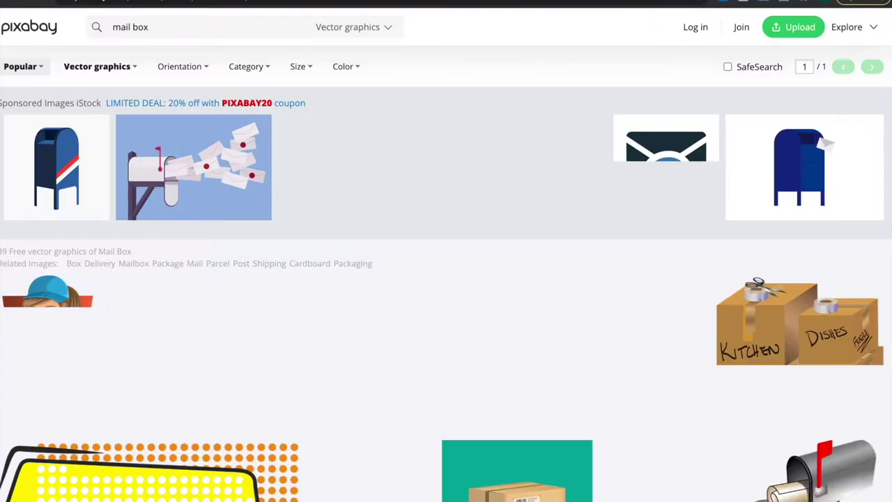
- Download the mailbox illustration as a 1168×1280 PNG
{"action": "scroll", "coordinate": [445, 254], "scroll_direction": "down", "scroll_amount": 1}
{"action": "scroll", "coordinate": [446, 255], "scroll_direction": "down", "scroll_amount": 3}
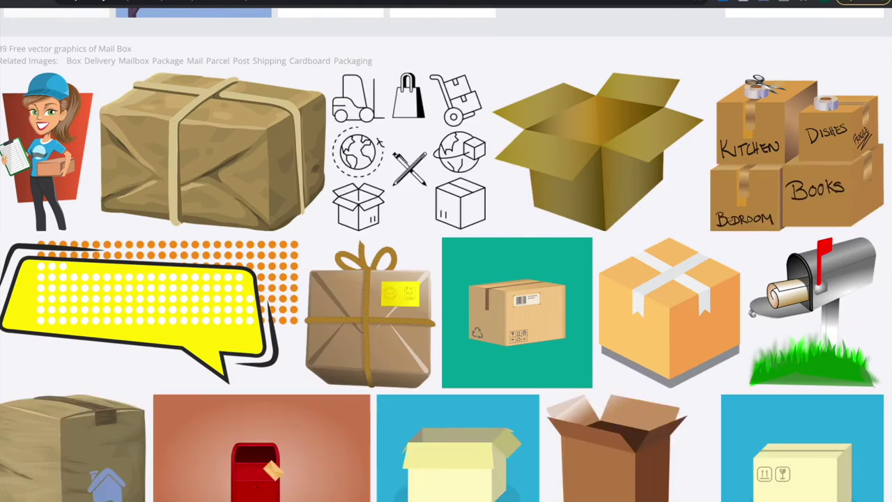
{"action": "scroll", "coordinate": [817, 128], "scroll_direction": "down", "scroll_amount": 5}
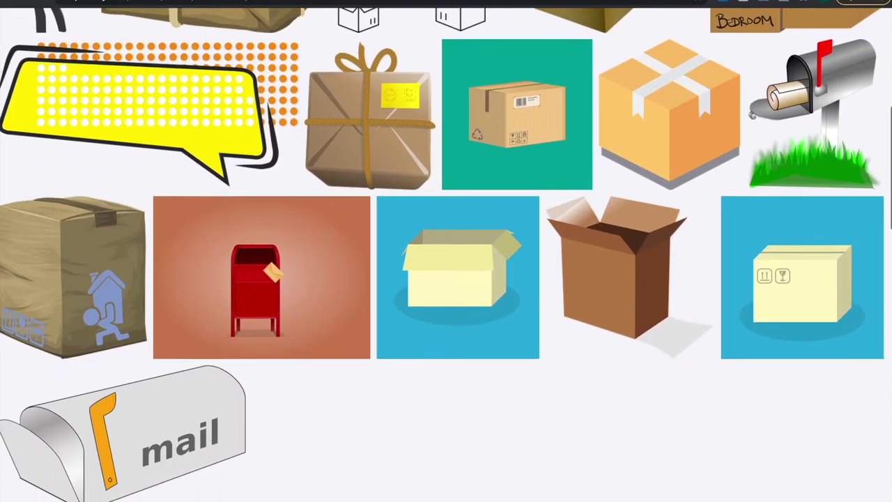
{"action": "left_click", "coordinate": [816, 127]}
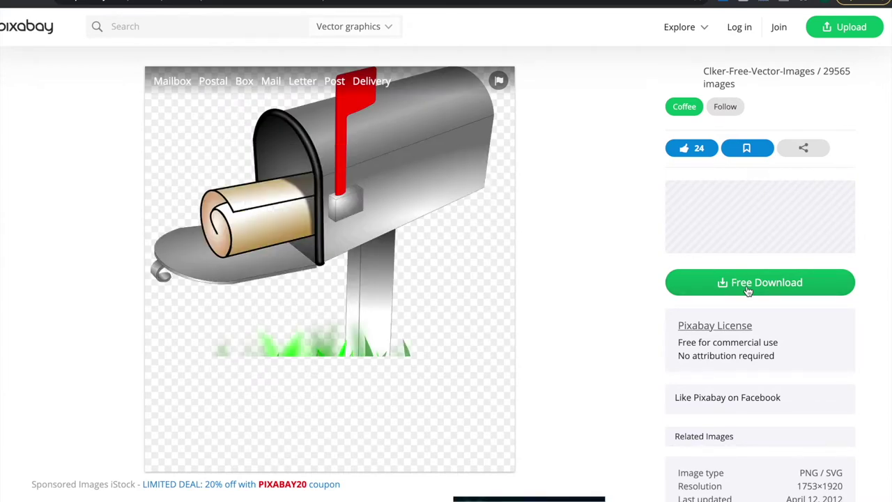
{"action": "left_click", "coordinate": [747, 291]}
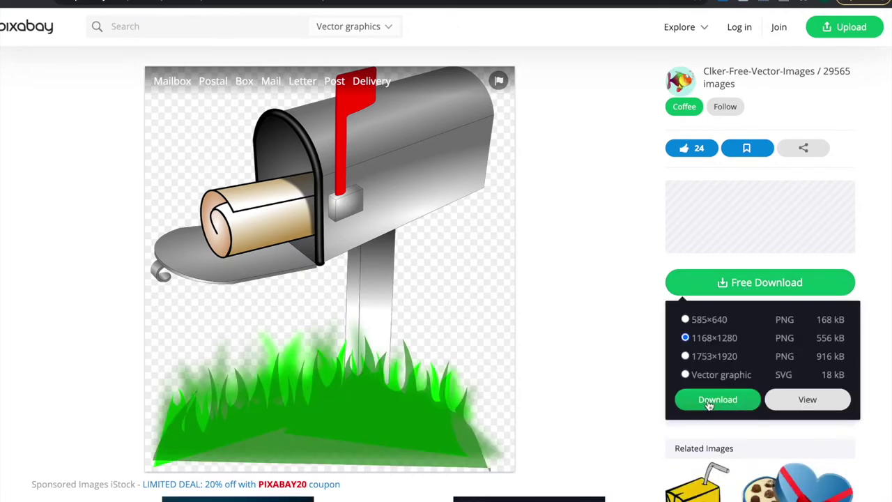
{"action": "left_click", "coordinate": [709, 401]}
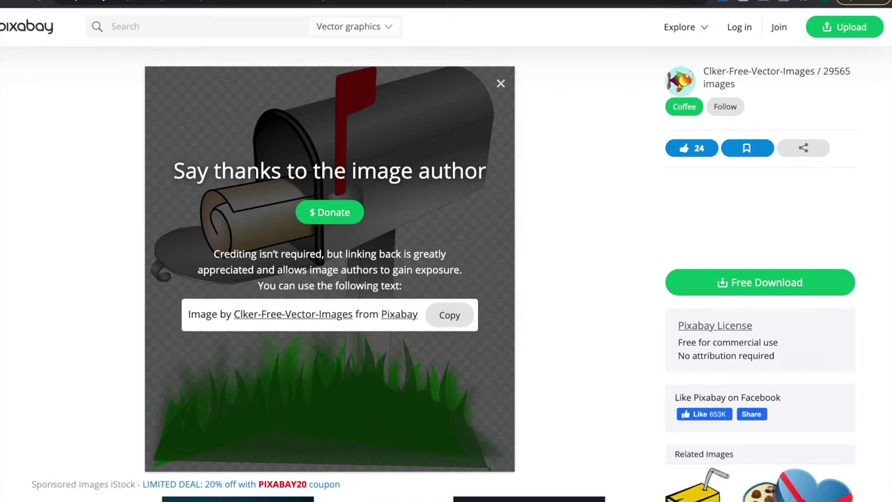
- Save mailbox-31624_1280.png to the Desktop and search Pixabay for 'family'
{"action": "key", "text": "ctrl+Left"}
{"action": "key", "text": "Return"}
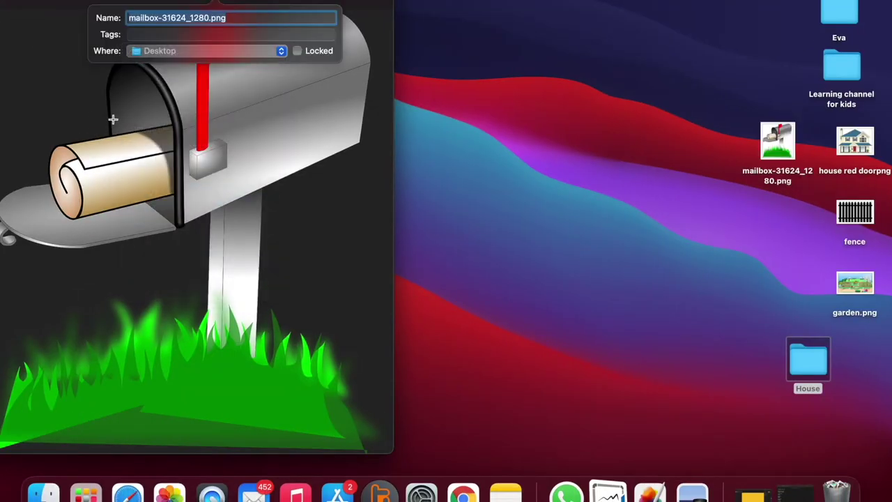
{"action": "type", "text": "f"}
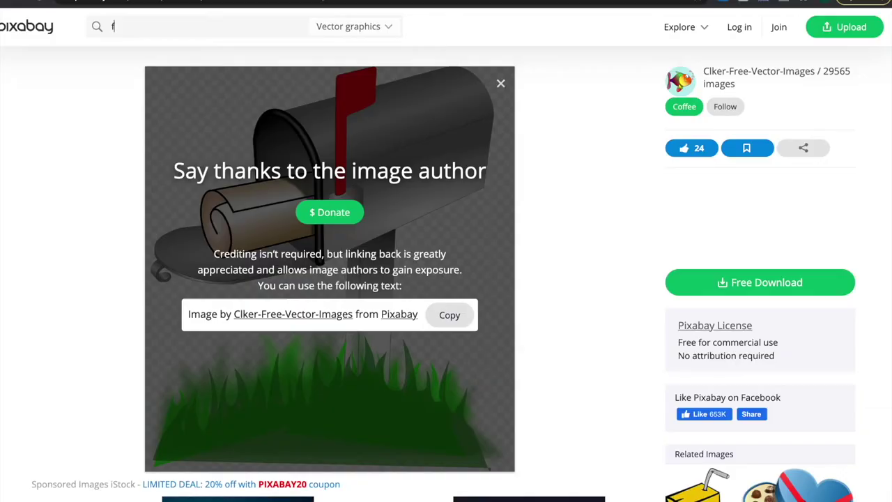
{"action": "type", "text": "amily"}
{"action": "key", "text": "Return"}
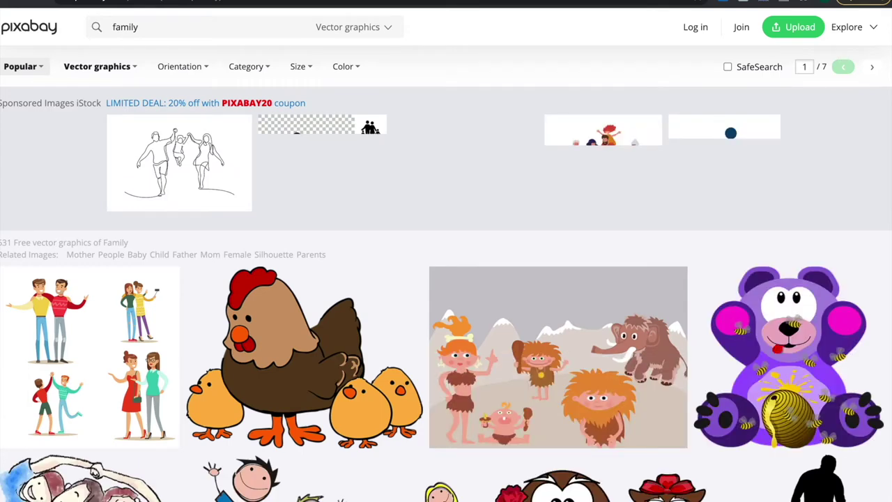
- Switch the family results from vector graphics to Photos
{"action": "scroll", "coordinate": [446, 279], "scroll_direction": "down", "scroll_amount": 1}
{"action": "scroll", "coordinate": [446, 278], "scroll_direction": "down", "scroll_amount": 3}
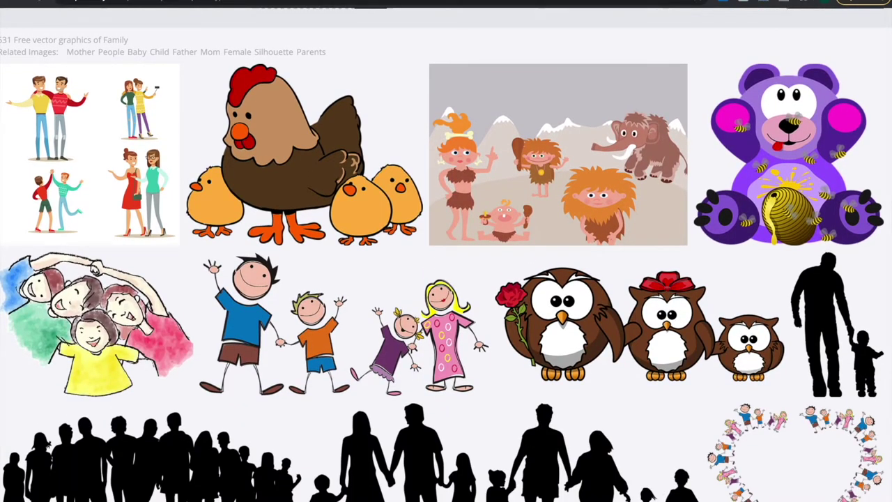
{"action": "scroll", "coordinate": [446, 279], "scroll_direction": "down", "scroll_amount": 5}
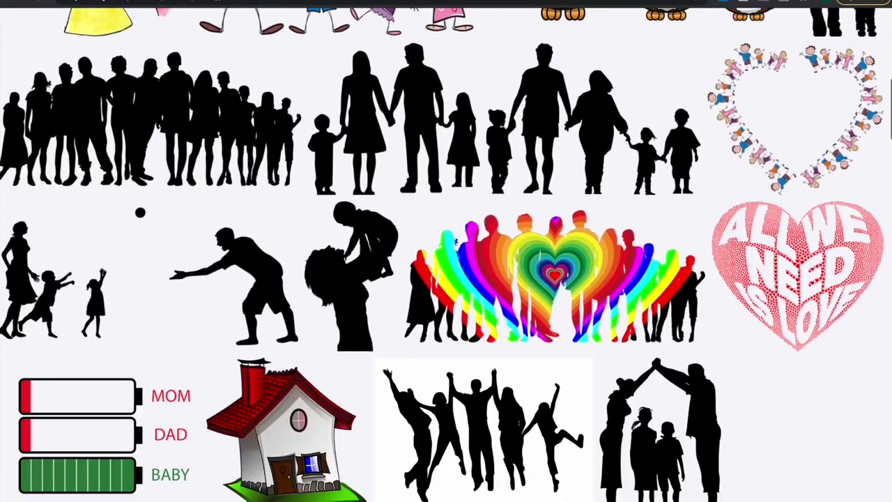
{"action": "scroll", "coordinate": [445, 279], "scroll_direction": "down", "scroll_amount": 3}
{"action": "scroll", "coordinate": [446, 279], "scroll_direction": "up", "scroll_amount": 2}
{"action": "scroll", "coordinate": [446, 278], "scroll_direction": "up", "scroll_amount": 8}
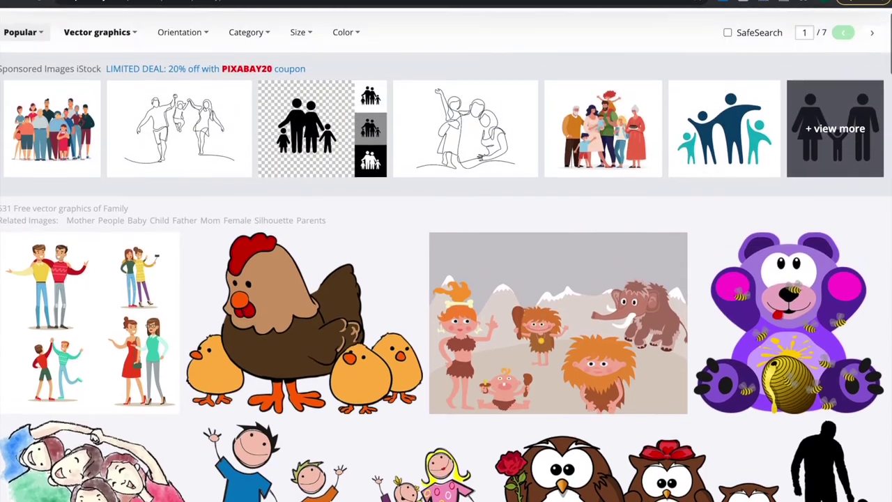
{"action": "scroll", "coordinate": [446, 278], "scroll_direction": "up", "scroll_amount": 1}
{"action": "left_click", "coordinate": [97, 66]}
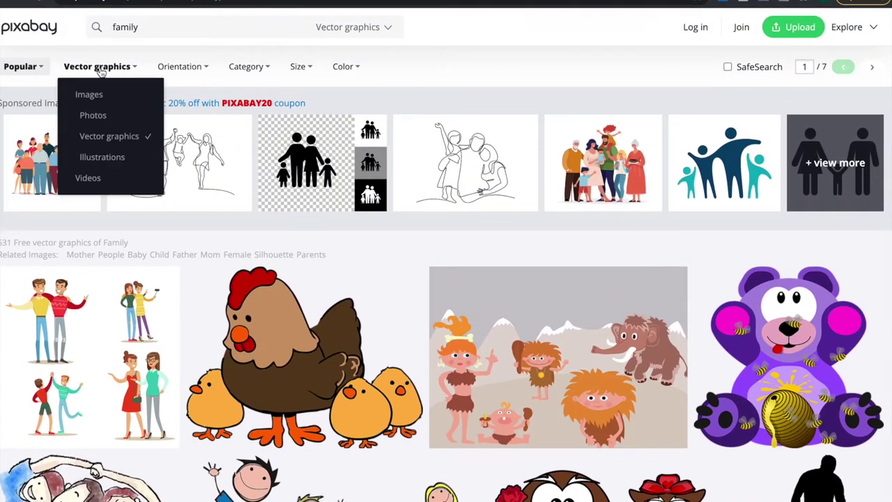
{"action": "left_click", "coordinate": [109, 119]}
- Download the beach family photo at 1920×1280 and save it to the Desktop
{"action": "scroll", "coordinate": [95, 120], "scroll_direction": "down", "scroll_amount": 2}
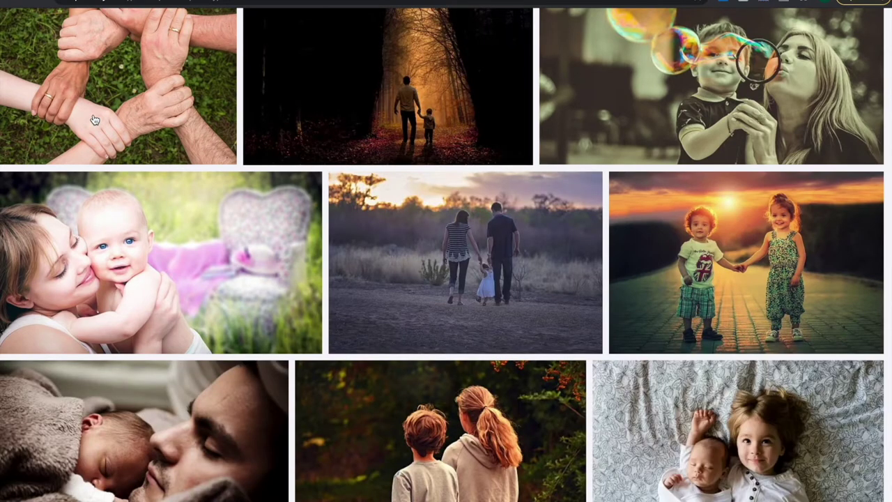
{"action": "scroll", "coordinate": [95, 120], "scroll_direction": "down", "scroll_amount": 5}
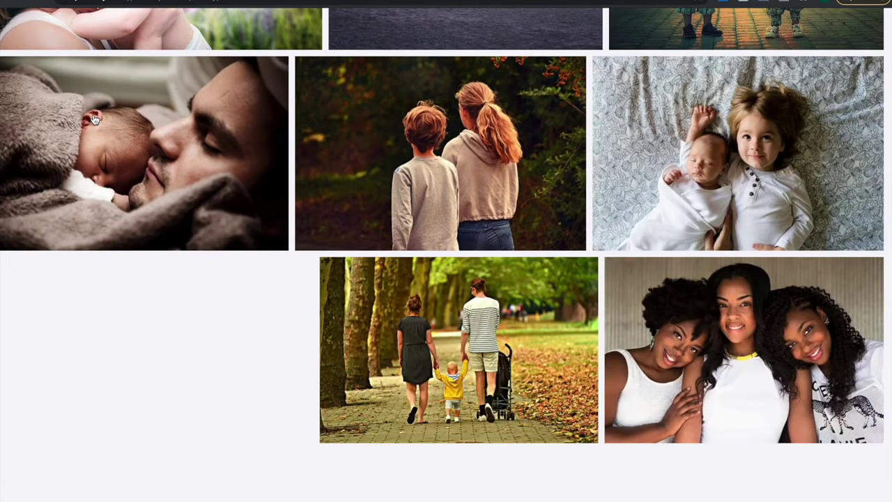
{"action": "scroll", "coordinate": [94, 120], "scroll_direction": "down", "scroll_amount": 3}
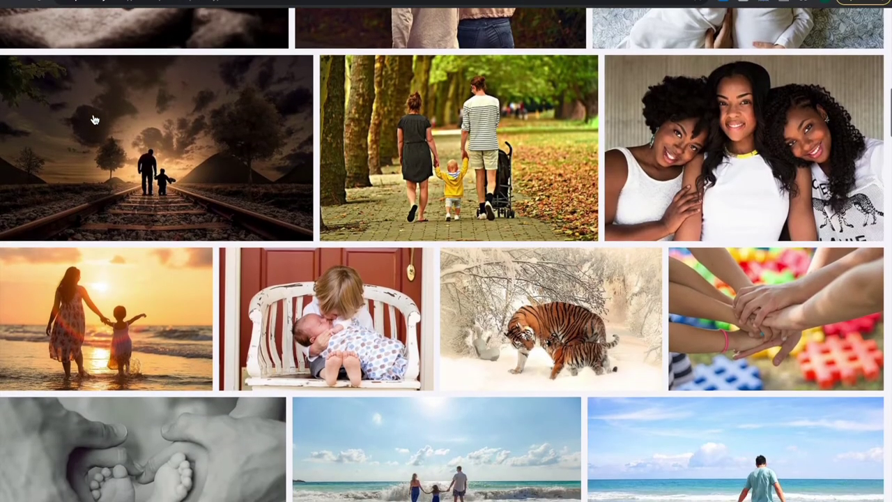
{"action": "scroll", "coordinate": [94, 120], "scroll_direction": "down", "scroll_amount": 3}
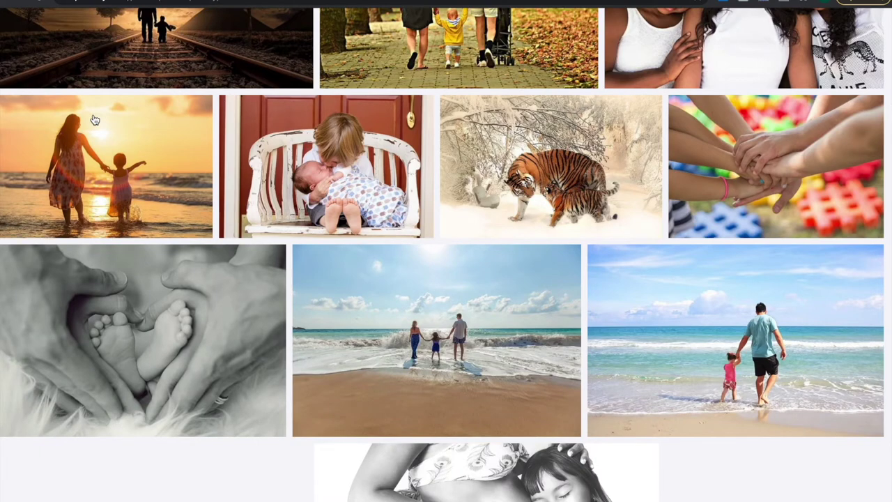
{"action": "scroll", "coordinate": [95, 120], "scroll_direction": "down", "scroll_amount": 5}
{"action": "scroll", "coordinate": [95, 120], "scroll_direction": "down", "scroll_amount": 1}
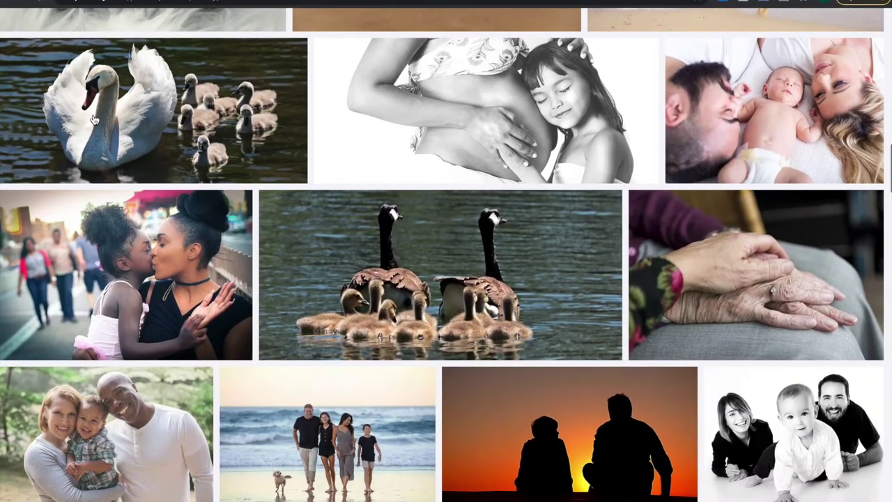
{"action": "left_click", "coordinate": [360, 453]}
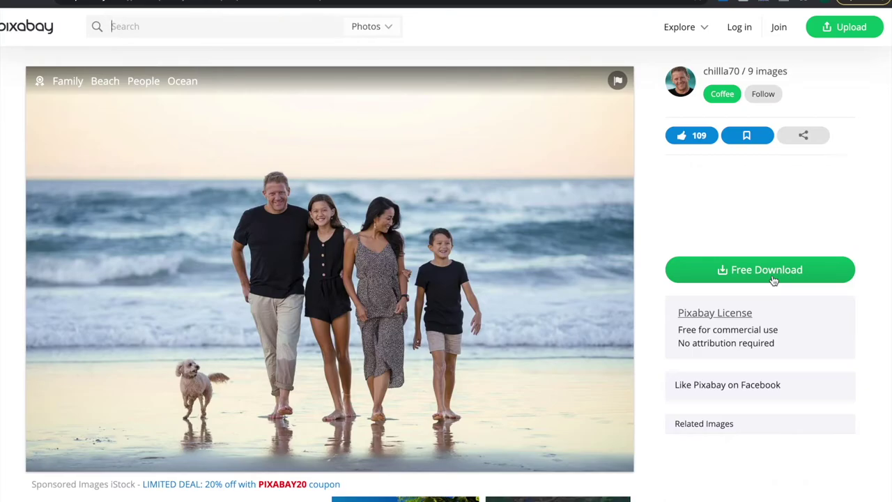
{"action": "left_click", "coordinate": [773, 279]}
{"action": "left_click", "coordinate": [708, 394]}
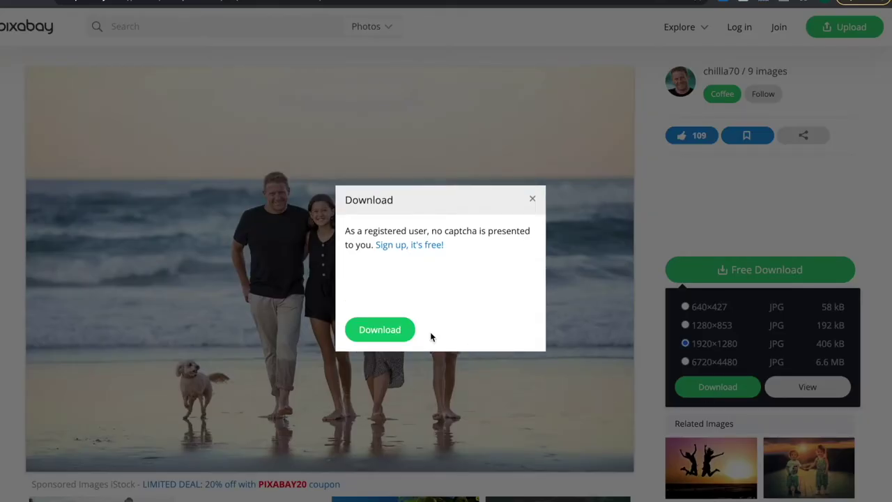
{"action": "left_click", "coordinate": [360, 282]}
{"action": "left_click", "coordinate": [376, 335]}
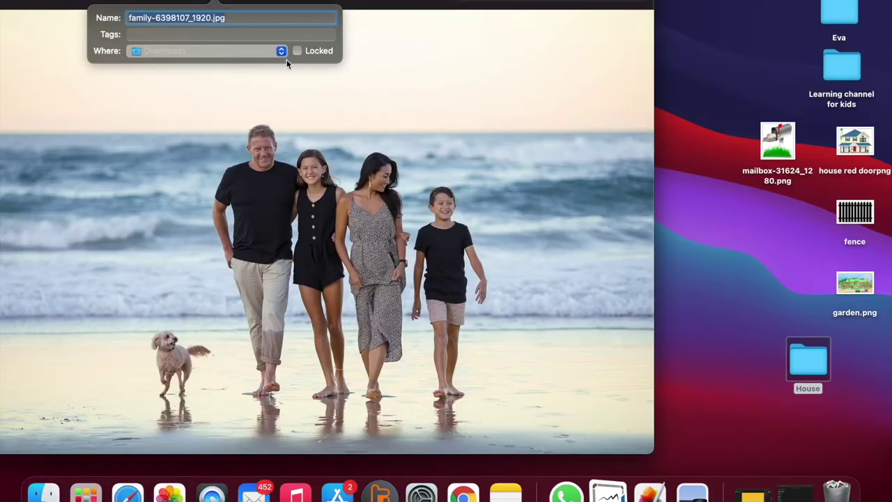
{"action": "left_click", "coordinate": [281, 51]}
{"action": "left_click", "coordinate": [222, 192]}
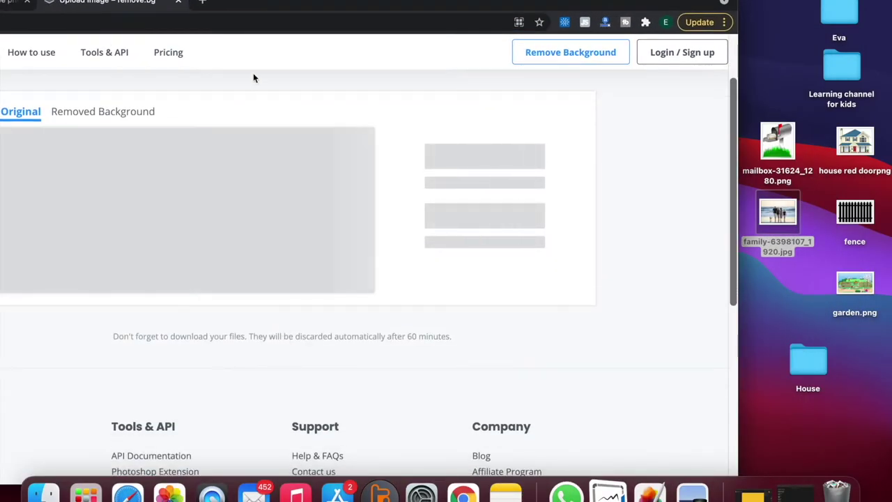
- Download the background-free family cutout from remove.bg and open it in Preview
{"action": "left_click_drag", "start_coordinate": [242, 7], "coordinate": [426, 3]}
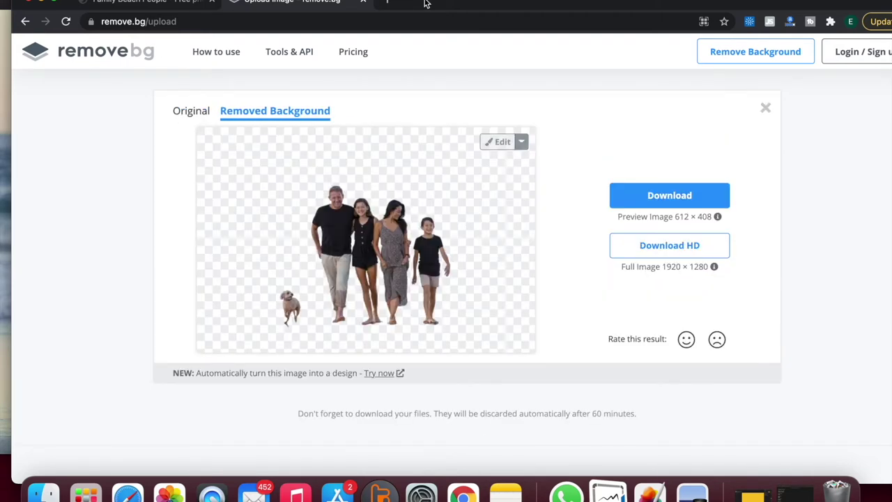
{"action": "left_click", "coordinate": [704, 193]}
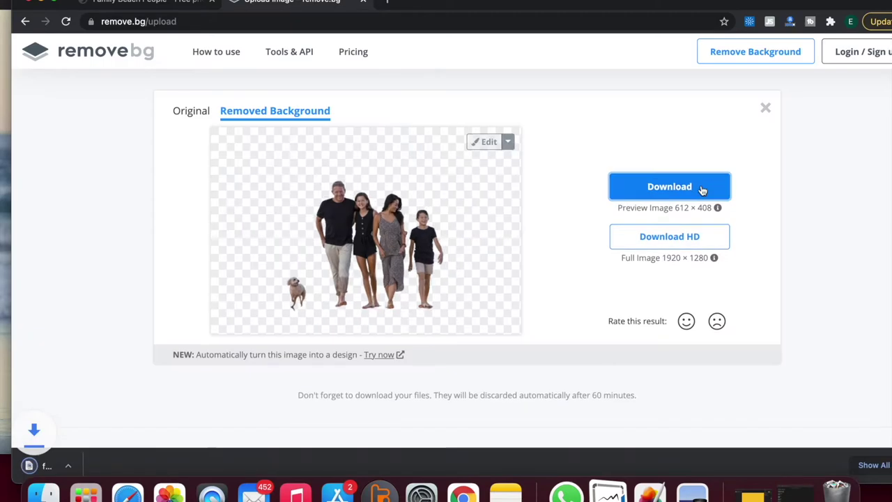
{"action": "left_click", "coordinate": [78, 465]}
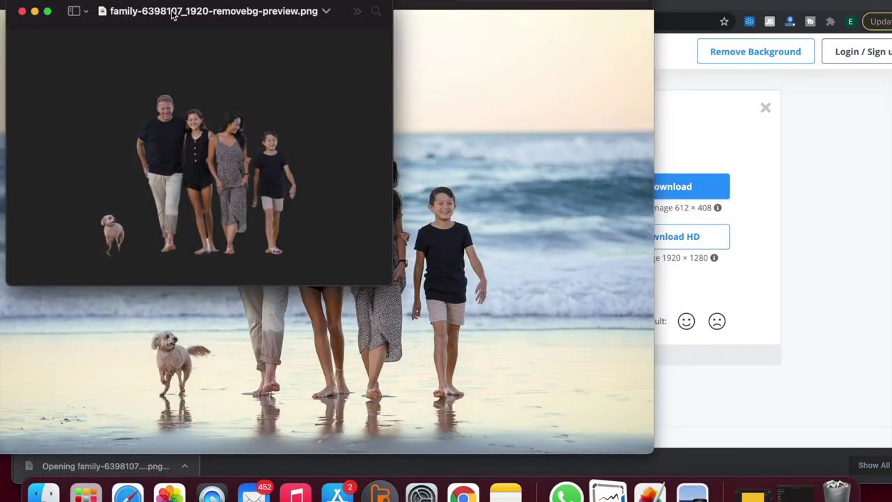
- Rename the cutout to 'family 1.png' and move it to the Desktop
{"action": "left_click", "coordinate": [284, 15]}
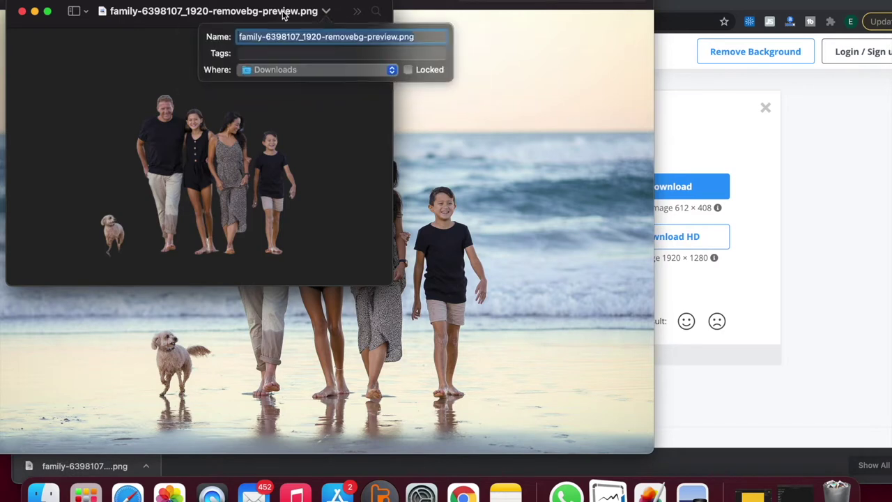
{"action": "left_click", "coordinate": [394, 69]}
{"action": "left_click", "coordinate": [275, 209]}
{"action": "key", "text": "Right"}
{"action": "key", "text": "BackSpace"}
{"action": "key", "text": "BackSpace"}
{"action": "key", "text": "BackSpace"}
{"action": "key", "text": "BackSpace"}
{"action": "key", "text": "BackSpace"}
{"action": "key", "text": "BackSpace"}
{"action": "key", "text": "BackSpace"}
{"action": "key", "text": "BackSpace"}
{"action": "key", "text": "BackSpace"}
{"action": "key", "text": "BackSpace"}
{"action": "key", "text": "BackSpace"}
{"action": "key", "text": "BackSpace"}
{"action": "key", "text": "BackSpace"}
{"action": "key", "text": "BackSpace"}
{"action": "key", "text": "BackSpace"}
{"action": "key", "text": "BackSpace"}
{"action": "key", "text": "BackSpace"}
{"action": "key", "text": "BackSpace"}
{"action": "key", "text": "BackSpace"}
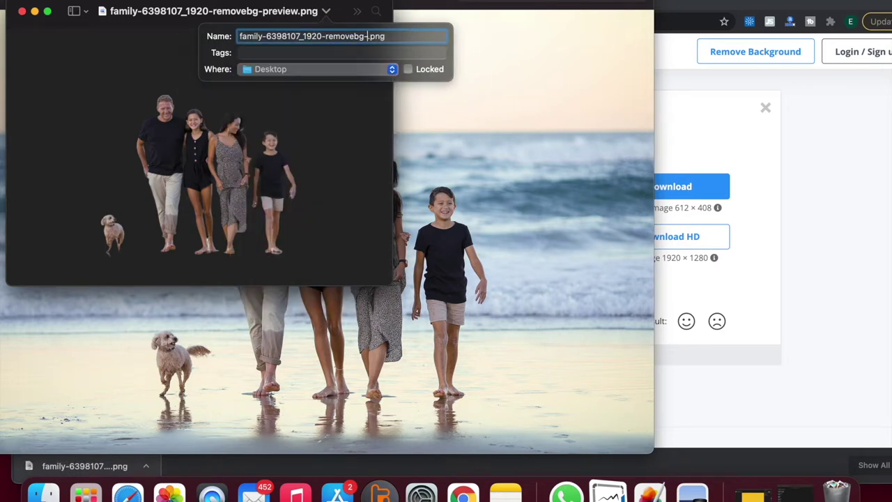
{"action": "key", "text": "BackSpace"}
{"action": "key", "text": "BackSpace"}
{"action": "key", "text": "BackSpace"}
{"action": "key", "text": "BackSpace"}
{"action": "key", "text": "BackSpace"}
{"action": "key", "text": "BackSpace"}
{"action": "key", "text": "BackSpace"}
{"action": "key", "text": "BackSpace"}
{"action": "key", "text": "BackSpace"}
{"action": "key", "text": "BackSpace"}
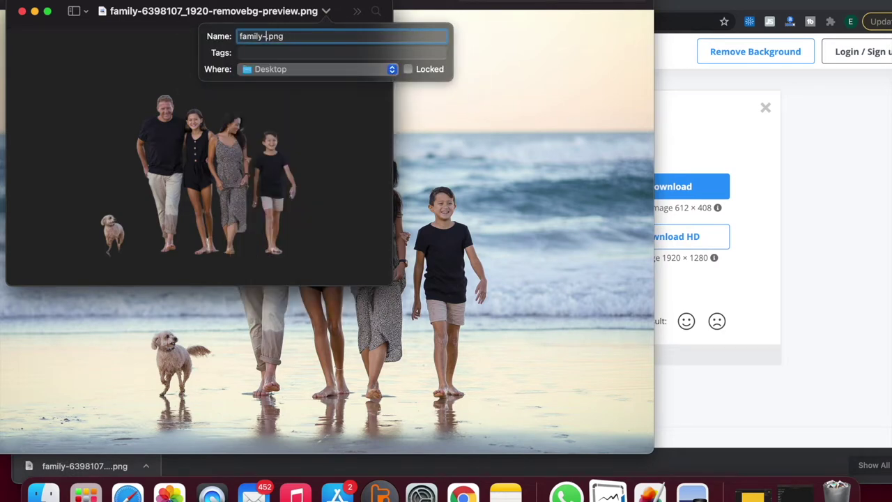
{"action": "key", "text": "BackSpace"}
{"action": "type", "text": "1"}
{"action": "key", "text": "Return"}
- Close Preview and launch Doodly from the Dock
{"action": "left_click", "coordinate": [20, 11]}
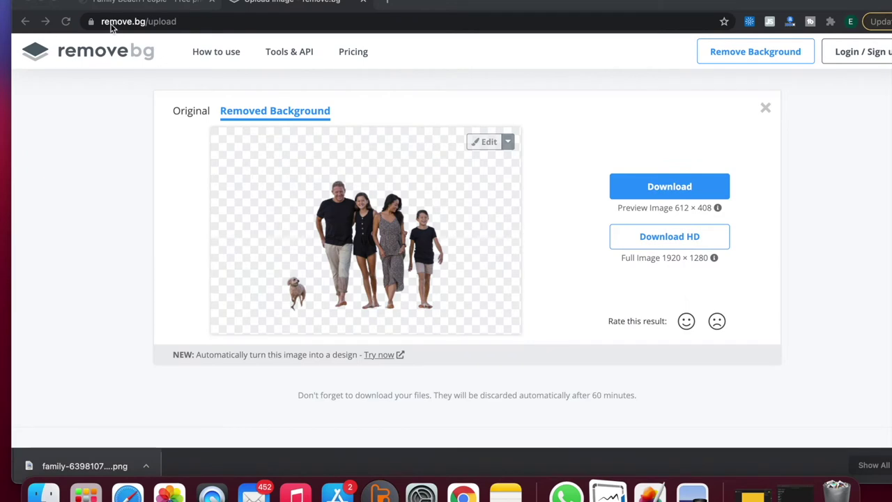
{"action": "left_click", "coordinate": [48, 31]}
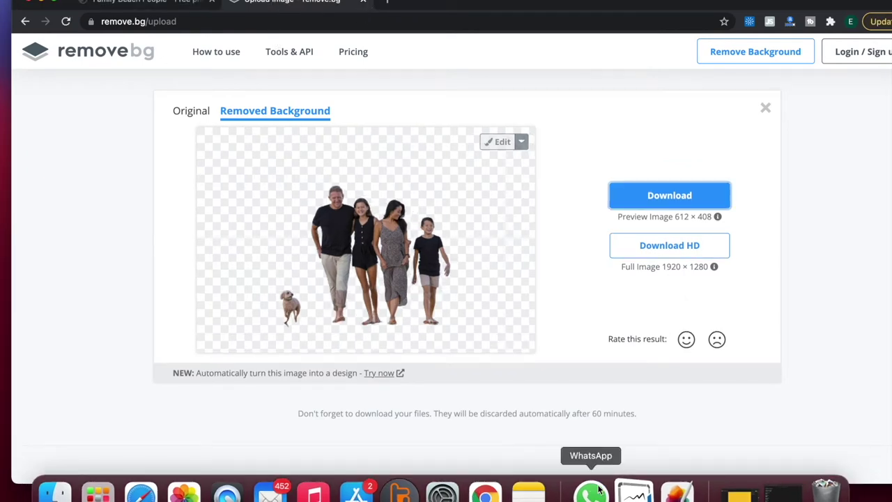
{"action": "left_click", "coordinate": [634, 495]}
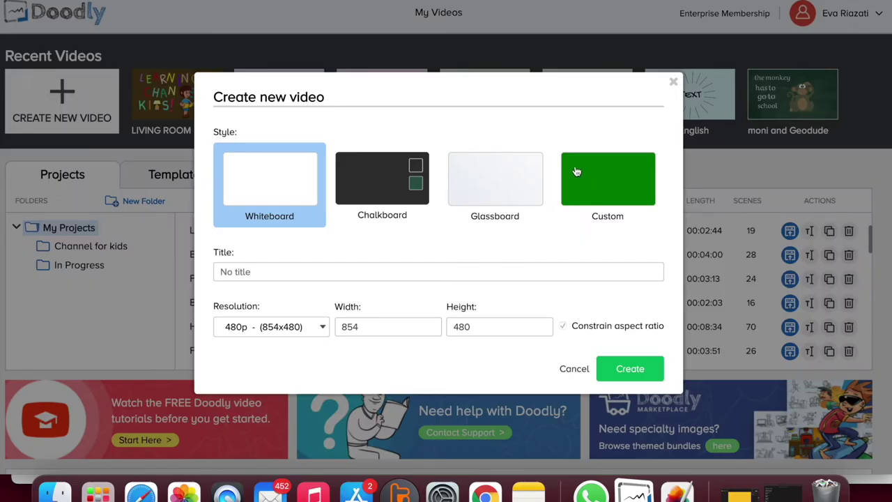
- Create a new 480p Whiteboard video titled HOUSE
{"action": "left_click", "coordinate": [262, 271]}
{"action": "type", "text": "HOU"}
{"action": "left_click", "coordinate": [617, 369]}
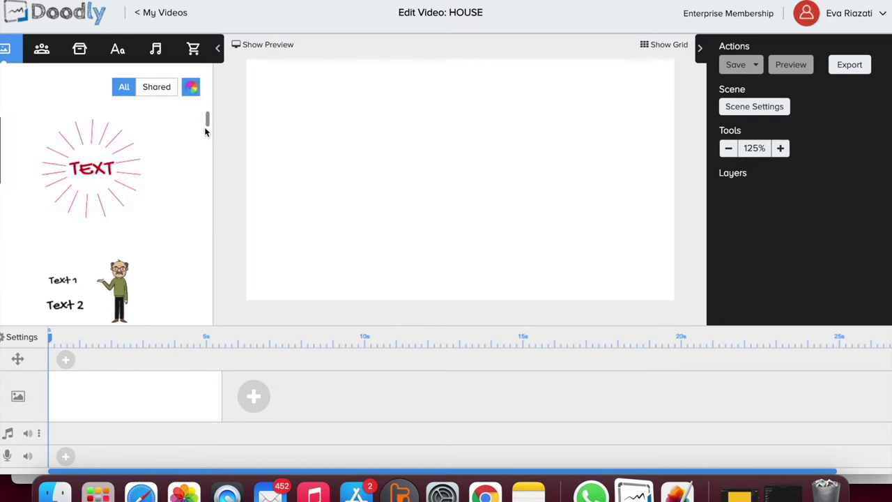
- Browse the Characters and Props libraries, toggling Doodly Rainbow on and off
{"action": "left_click", "coordinate": [42, 49]}
{"action": "left_click_drag", "start_coordinate": [207, 143], "coordinate": [207, 110]}
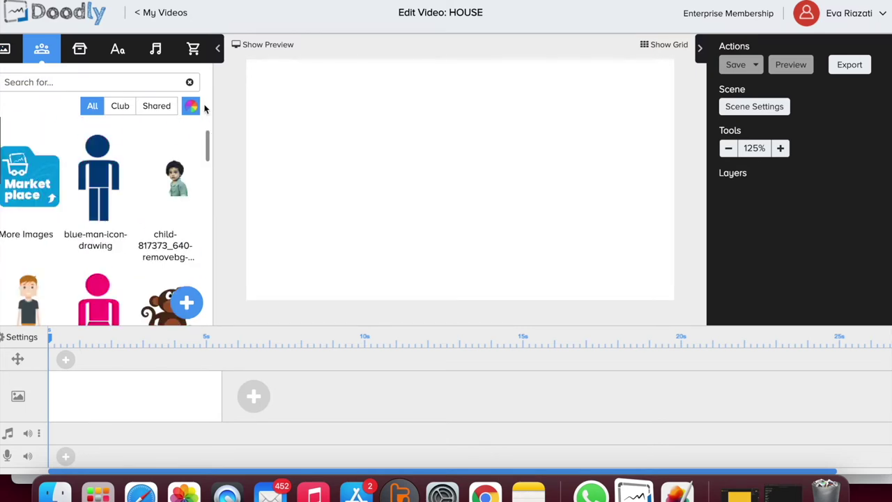
{"action": "left_click", "coordinate": [79, 51]}
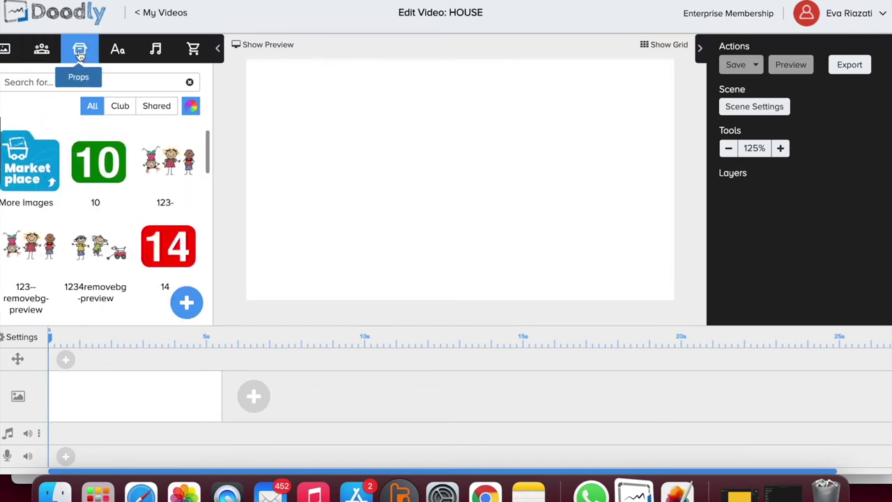
{"action": "mouse_move", "coordinate": [208, 149]}
{"action": "left_mouse_down"}
{"action": "mouse_move", "coordinate": [209, 237]}
{"action": "mouse_move", "coordinate": [210, 167]}
{"action": "left_mouse_up"}
{"action": "left_click", "coordinate": [191, 108]}
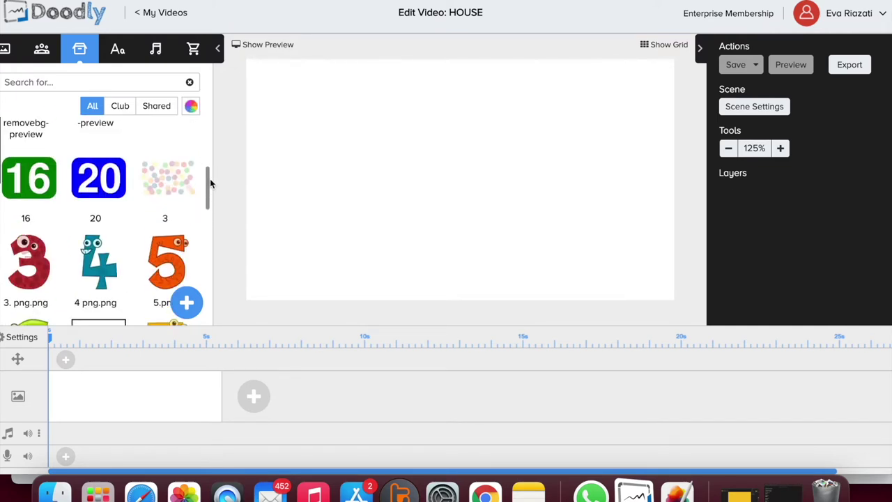
{"action": "left_click", "coordinate": [191, 113]}
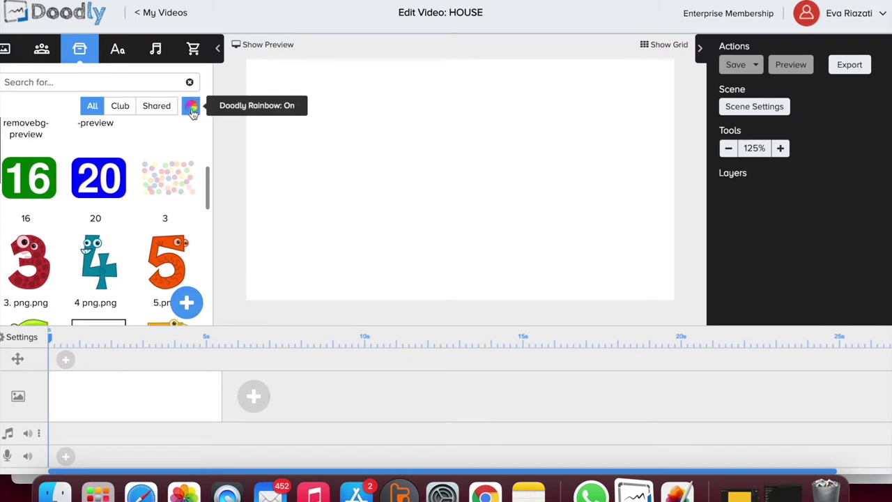
{"action": "left_click", "coordinate": [191, 110]}
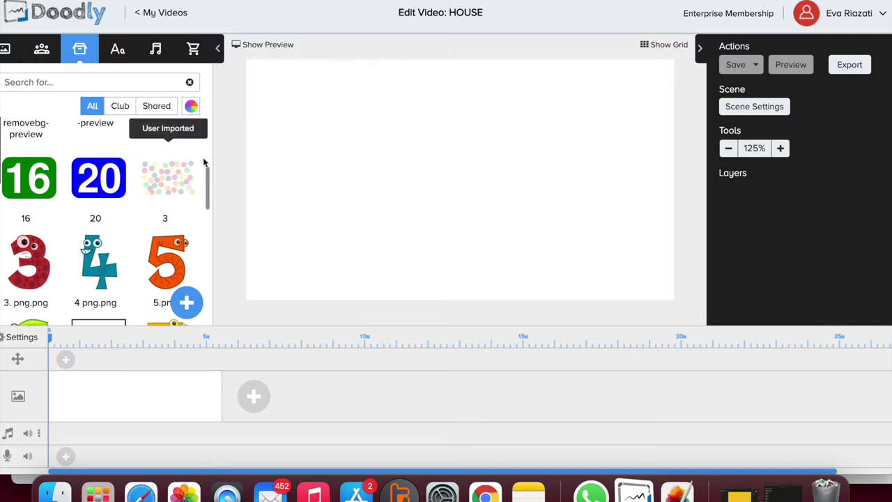
{"action": "left_click", "coordinate": [116, 48]}
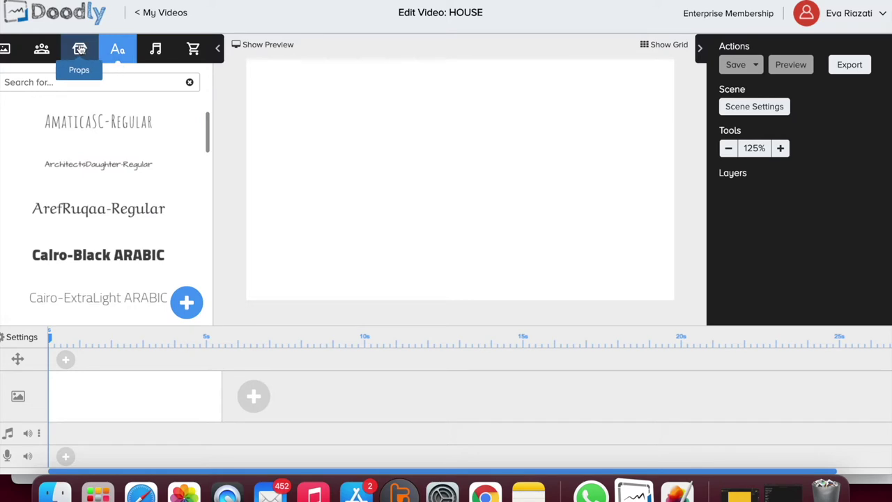
{"action": "left_click", "coordinate": [80, 49]}
{"action": "left_click", "coordinate": [192, 111]}
{"action": "left_click", "coordinate": [192, 111]}
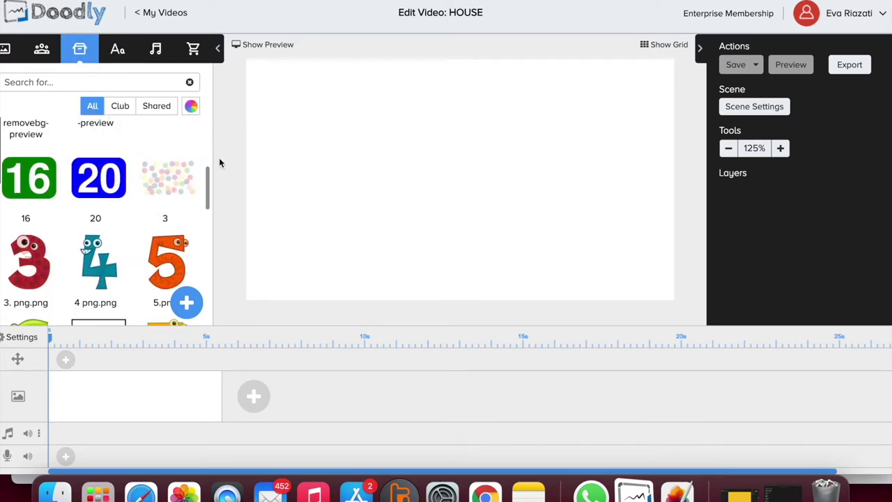
{"action": "left_click_drag", "start_coordinate": [208, 177], "coordinate": [231, 311]}
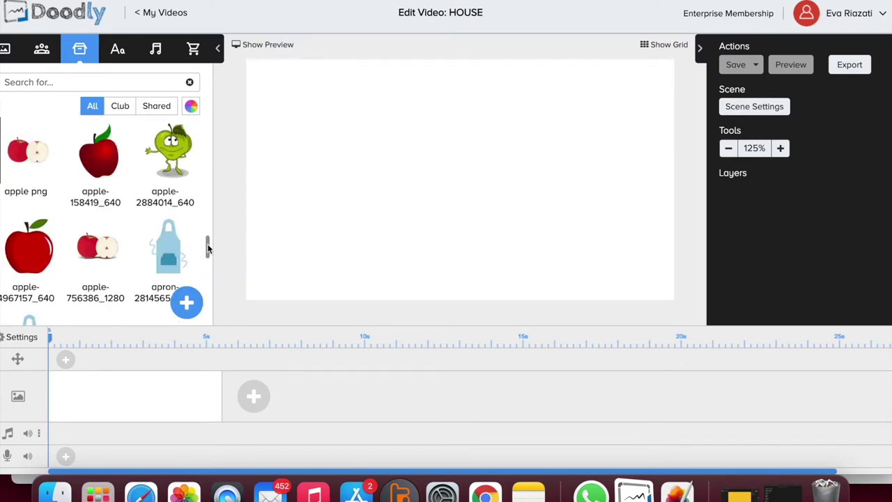
{"action": "left_click_drag", "start_coordinate": [207, 245], "coordinate": [207, 339]}
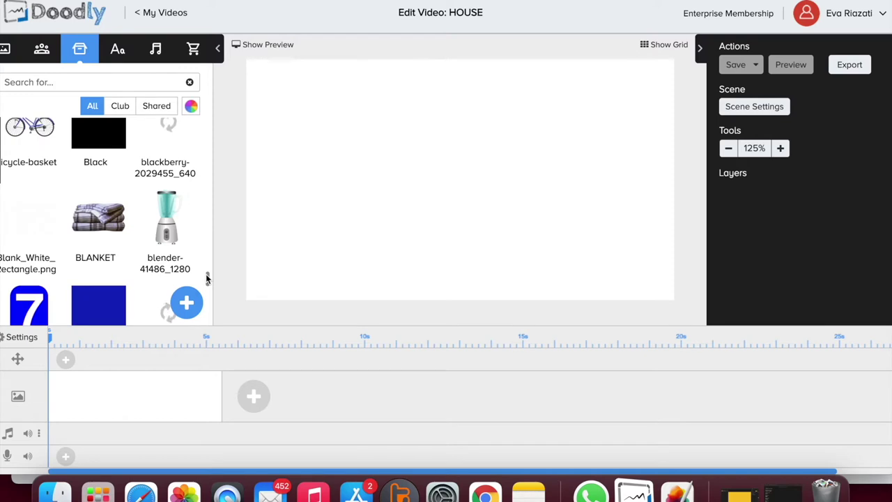
- Show the Characters library with Doodly Rainbow left off for black-and-white figures
{"action": "left_click", "coordinate": [41, 49]}
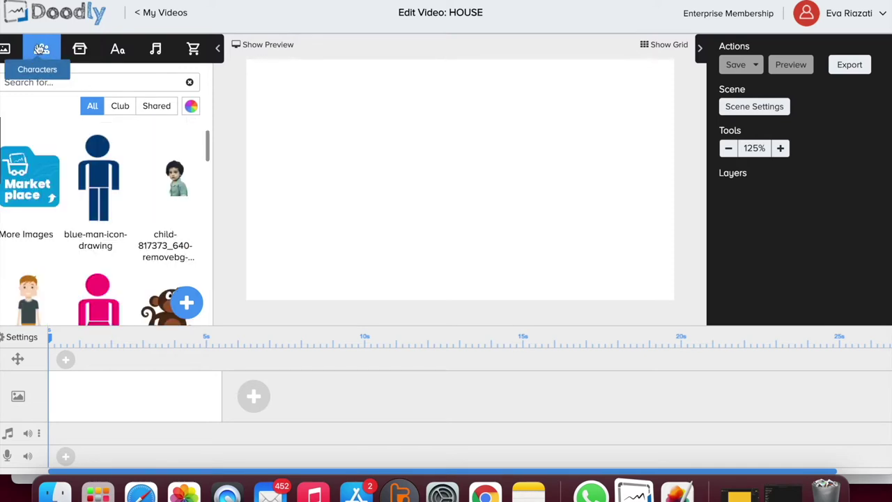
{"action": "left_click_drag", "start_coordinate": [207, 139], "coordinate": [210, 231]}
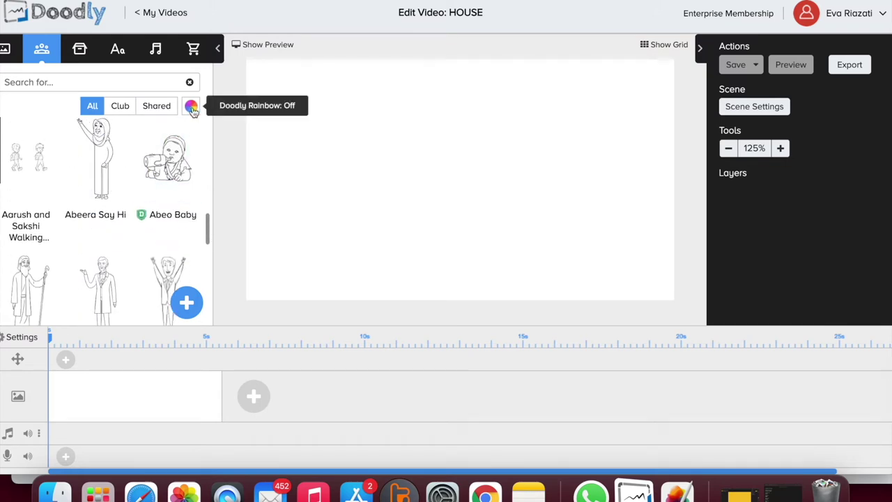
{"action": "left_click", "coordinate": [192, 107]}
{"action": "left_click", "coordinate": [191, 108]}
{"action": "mouse_move", "coordinate": [208, 230]}
{"action": "left_mouse_down"}
{"action": "mouse_move", "coordinate": [207, 199]}
{"action": "mouse_move", "coordinate": [206, 215]}
{"action": "left_mouse_up"}
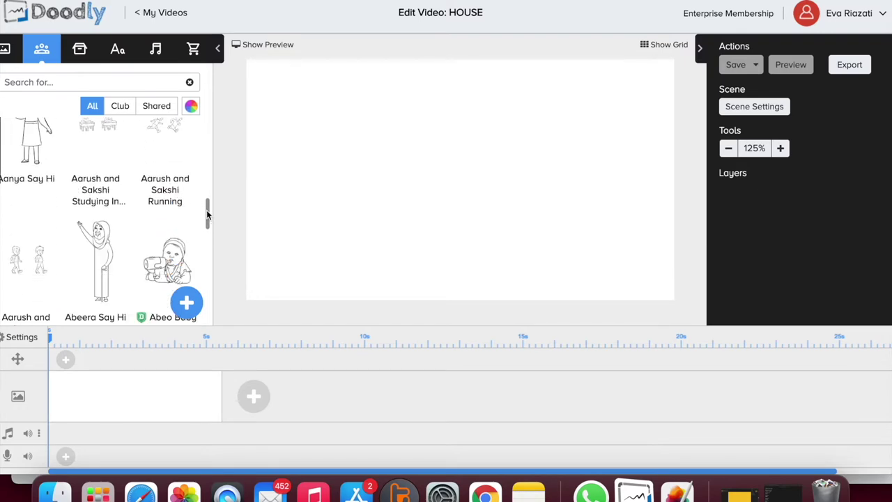
- In Video Settings, compare the Real and Cartoon drawing hands and pick a real hand
{"action": "left_click", "coordinate": [17, 337]}
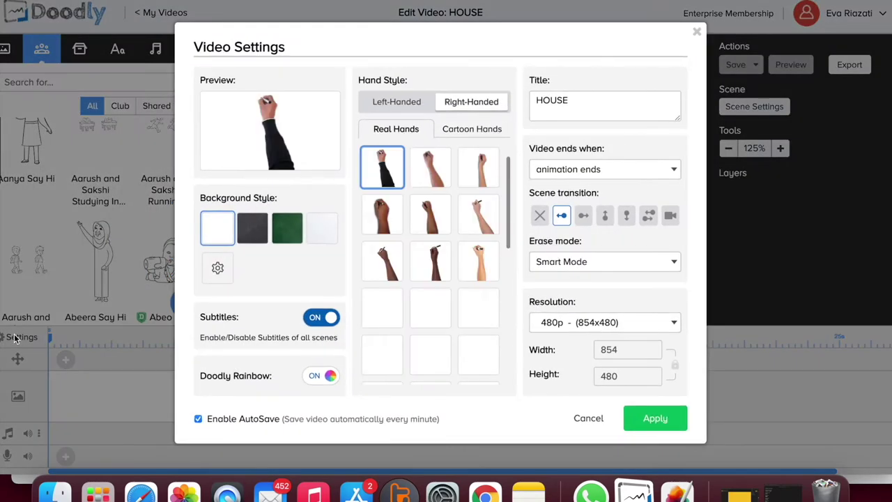
{"action": "left_click_drag", "start_coordinate": [507, 187], "coordinate": [524, 313]}
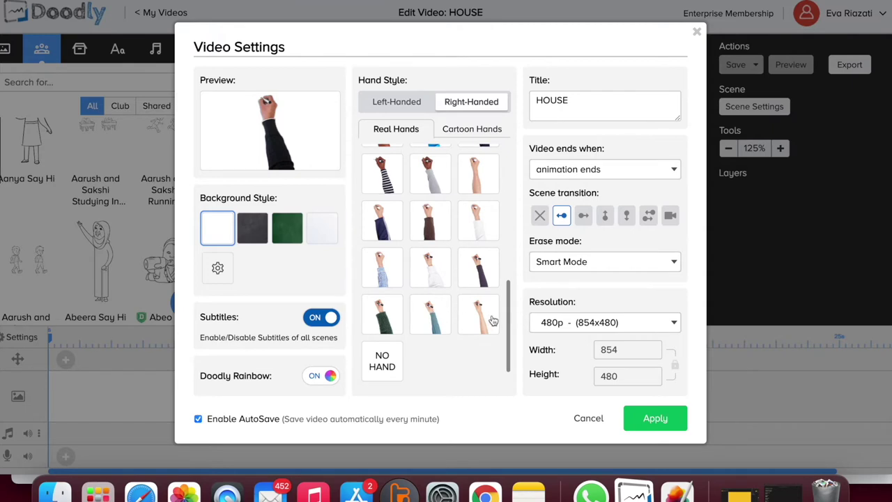
{"action": "left_click", "coordinate": [478, 225]}
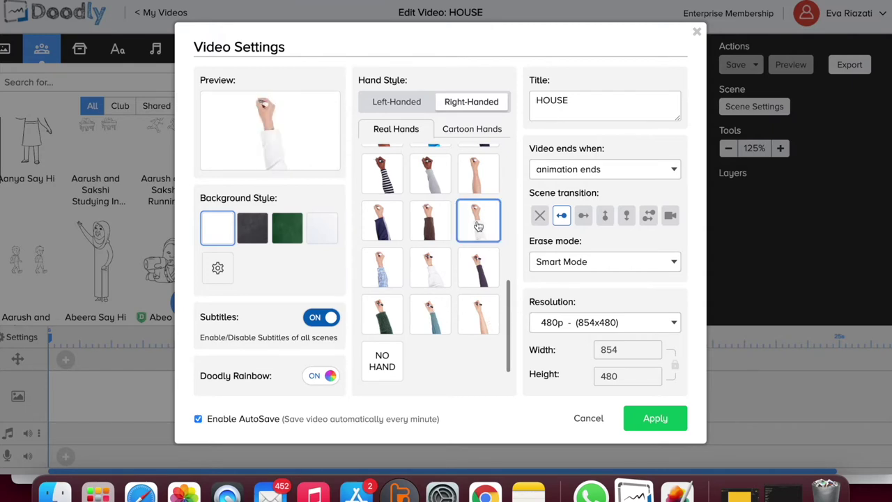
{"action": "left_click", "coordinate": [436, 275]}
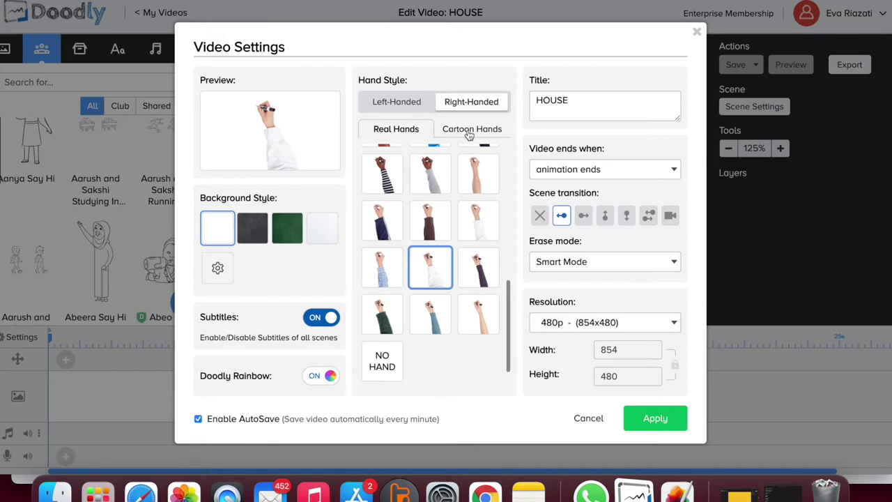
{"action": "left_click", "coordinate": [469, 132]}
{"action": "left_click", "coordinate": [406, 133]}
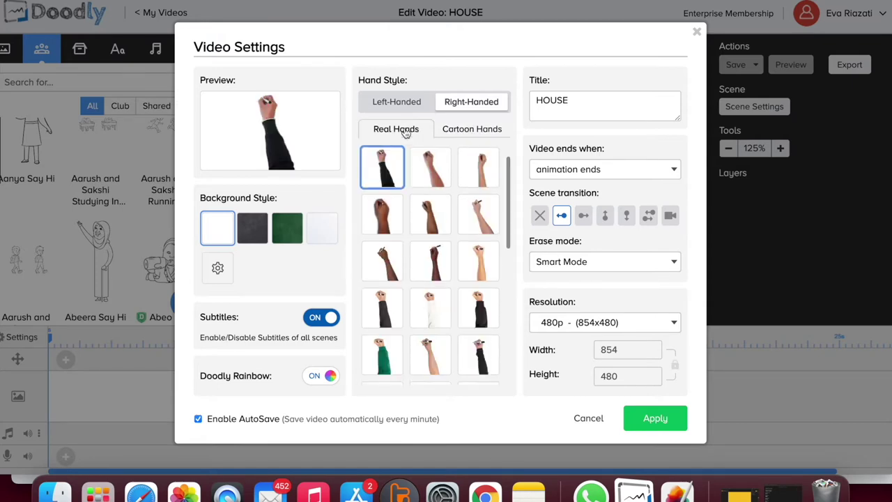
{"action": "left_click_drag", "start_coordinate": [509, 177], "coordinate": [507, 333]}
{"action": "left_click", "coordinate": [432, 269]}
- Set the custom background colour to white #FFFFFF after trying greens and black
{"action": "left_click", "coordinate": [217, 267]}
{"action": "left_click", "coordinate": [405, 210]}
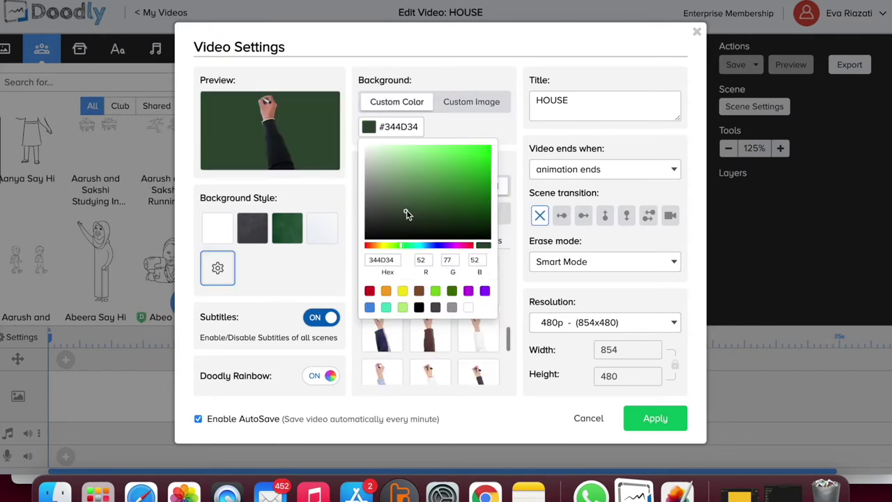
{"action": "left_click", "coordinate": [475, 154]}
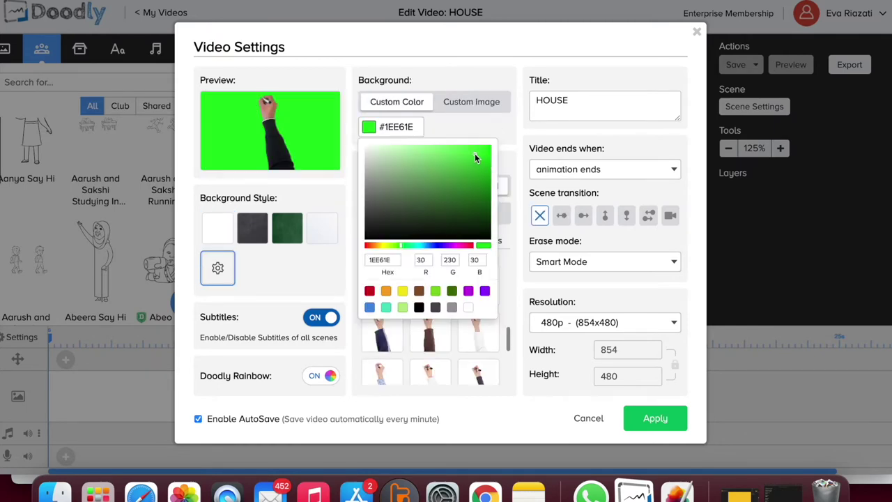
{"action": "left_click", "coordinate": [374, 148]}
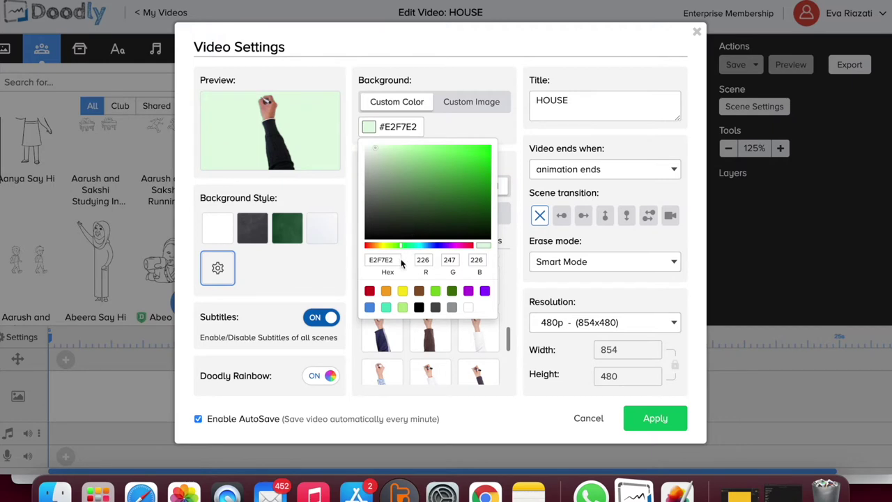
{"action": "left_click", "coordinate": [405, 155]}
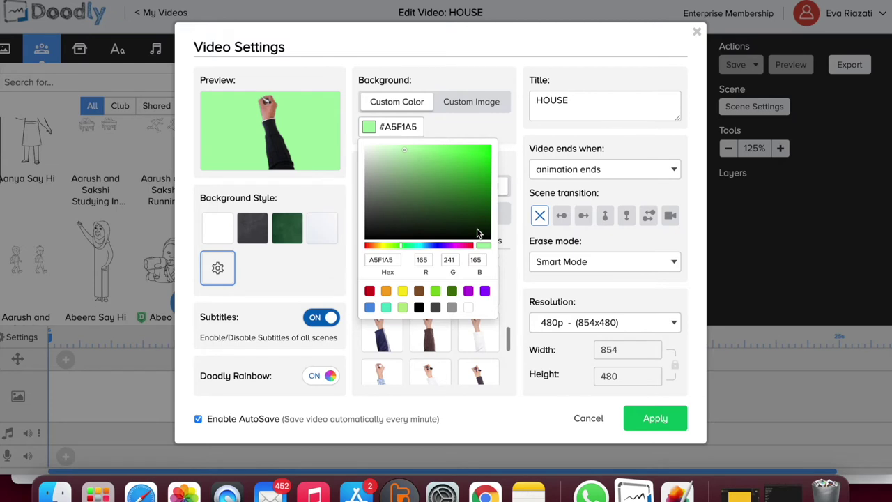
{"action": "left_click", "coordinate": [433, 307]}
{"action": "left_click", "coordinate": [419, 307]}
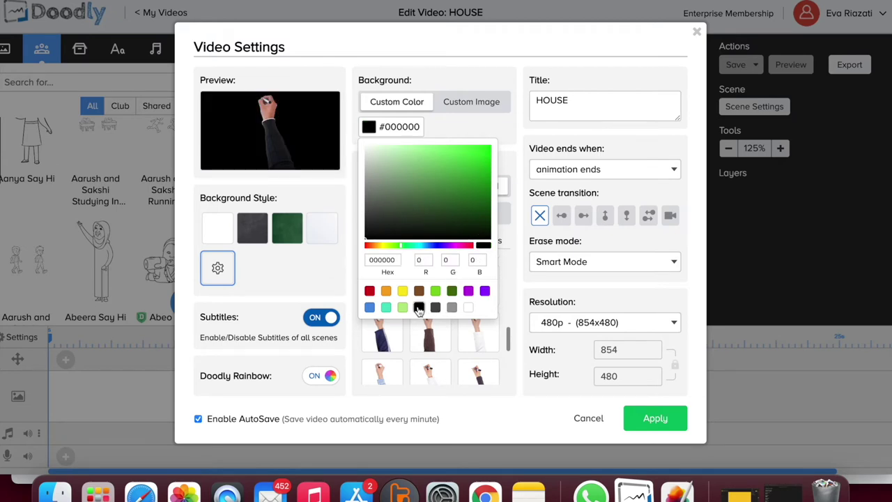
{"action": "left_click", "coordinate": [468, 307]}
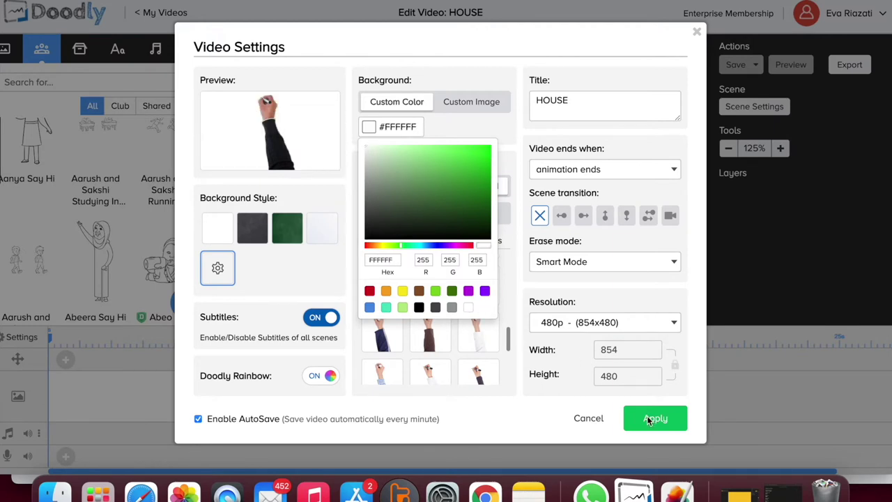
{"action": "left_click", "coordinate": [514, 306]}
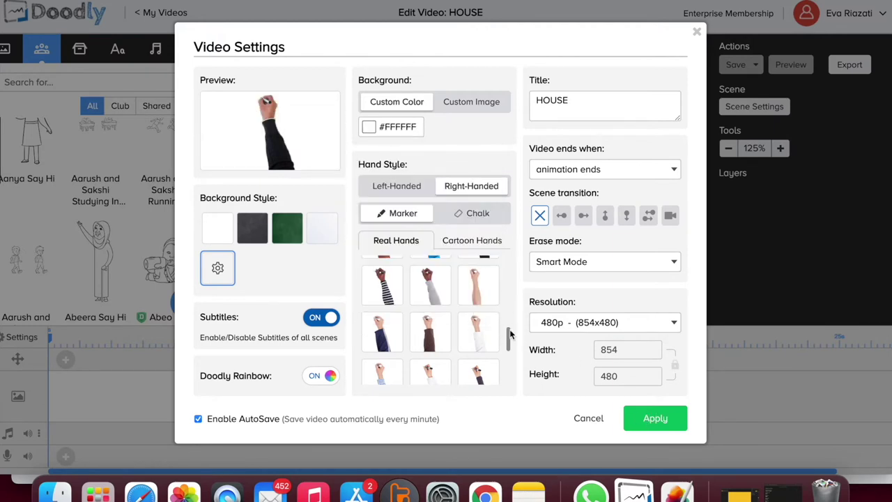
- Select the white-sleeved marker hand and apply the video settings
{"action": "scroll", "coordinate": [510, 344], "scroll_direction": "down", "scroll_amount": 4}
{"action": "scroll", "coordinate": [510, 355], "scroll_direction": "up", "scroll_amount": 2}
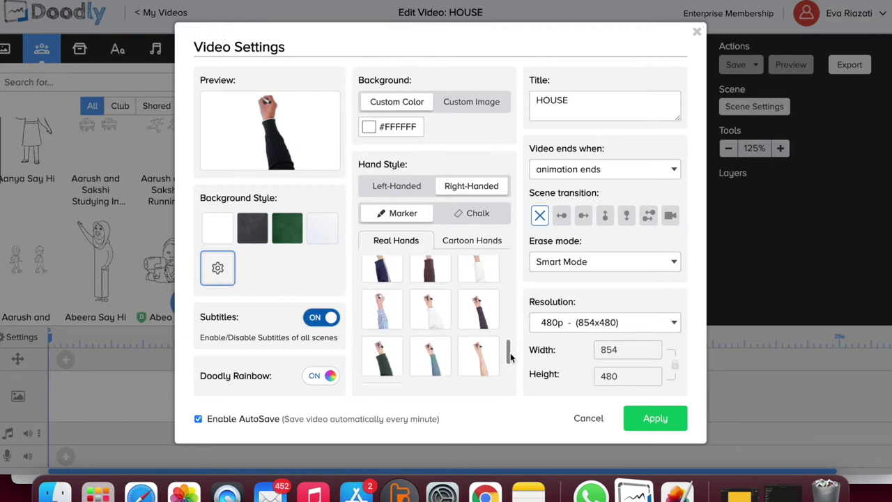
{"action": "left_click", "coordinate": [439, 314]}
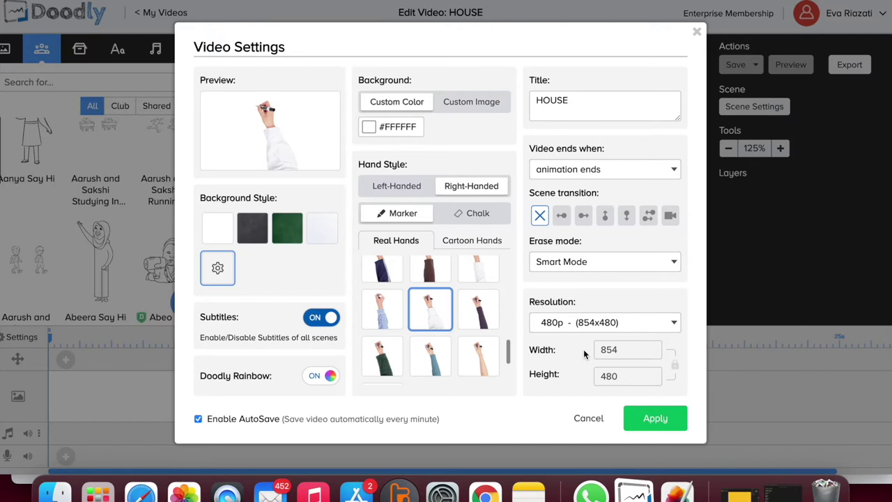
{"action": "left_click", "coordinate": [655, 418]}
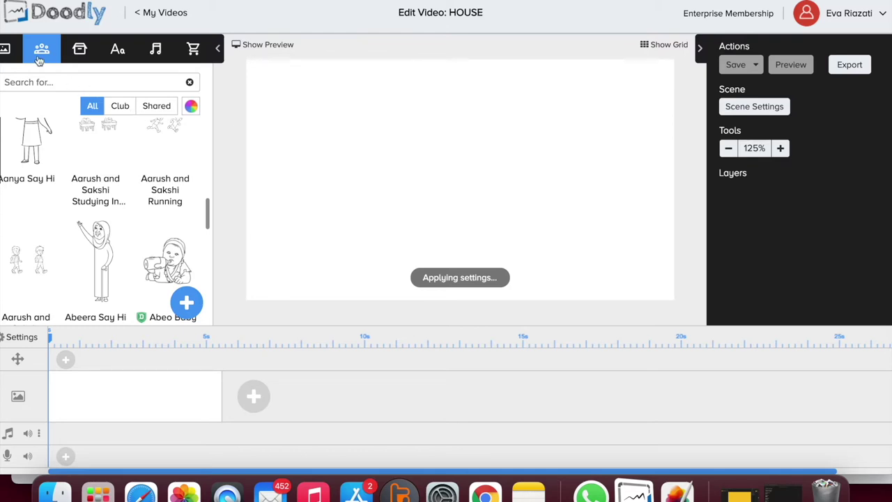
- Switch the asset library to Props, then briefly open and close the Photos app
{"action": "left_click", "coordinate": [80, 50]}
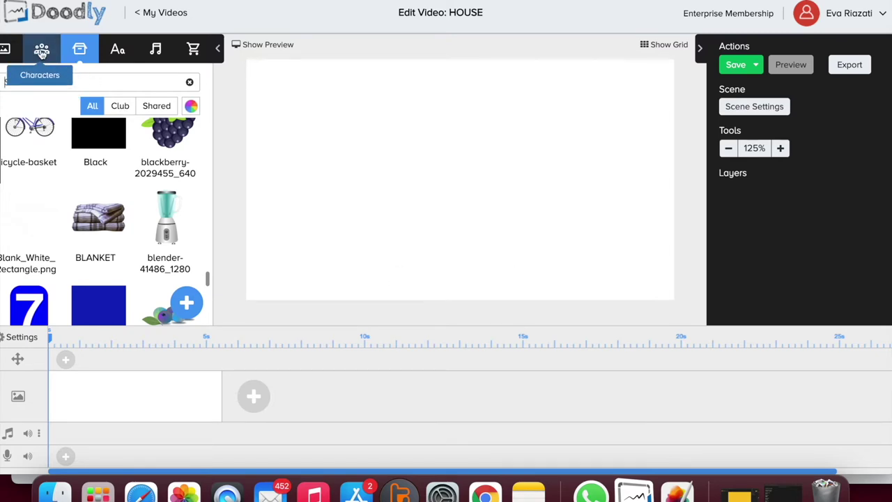
{"action": "left_click", "coordinate": [183, 492]}
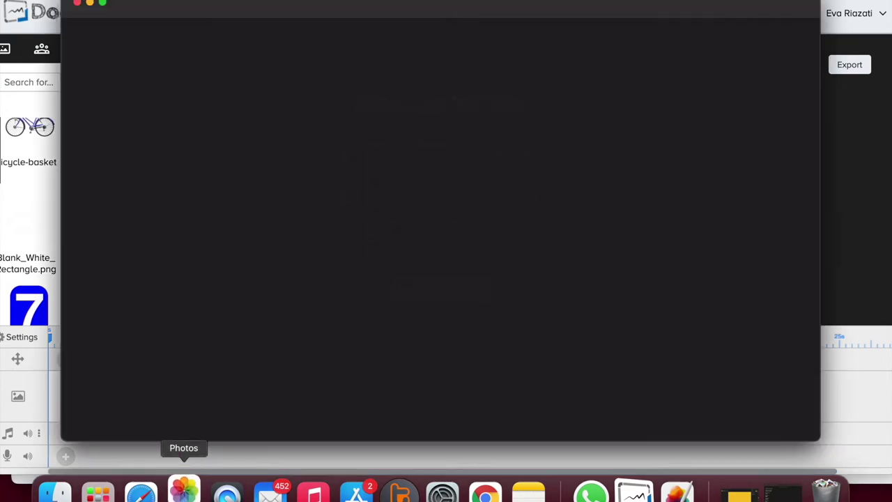
{"action": "left_click", "coordinate": [77, 4]}
- Search Pixabay for 'logo' and limit the results to illustrations
{"action": "left_click", "coordinate": [487, 491]}
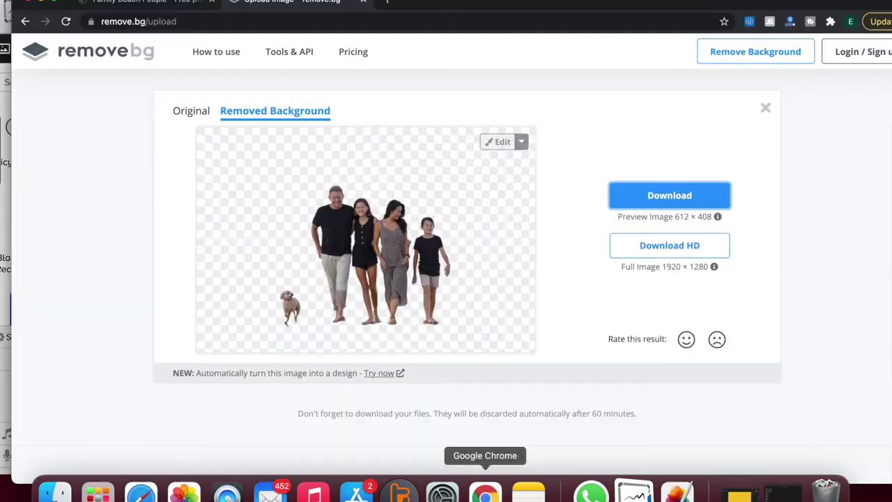
{"action": "left_click", "coordinate": [147, 2]}
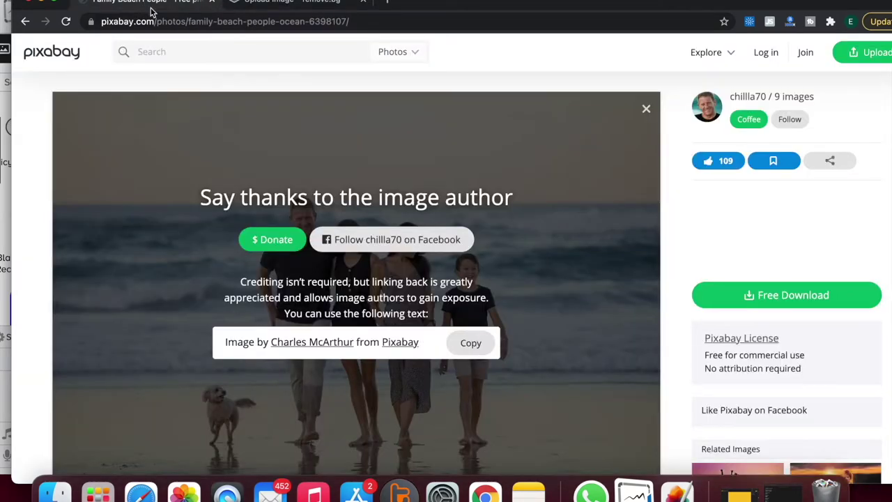
{"action": "type", "text": "logo"}
{"action": "key", "text": "Return"}
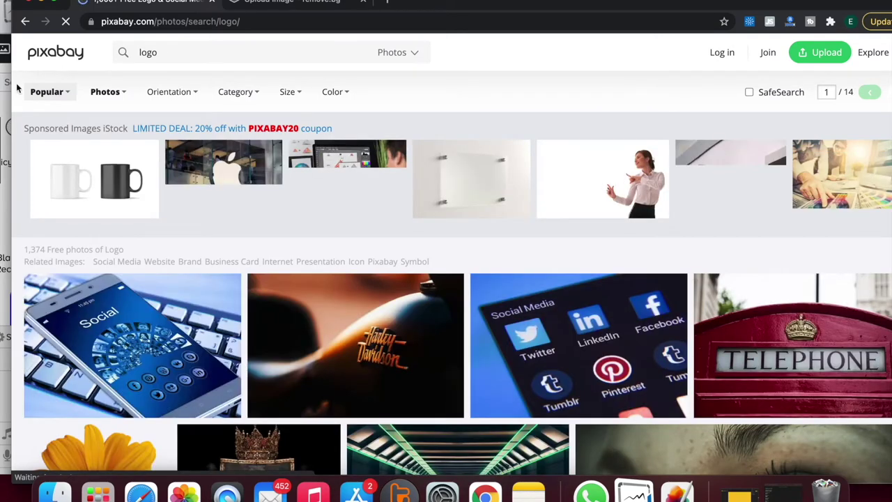
{"action": "left_click", "coordinate": [114, 92]}
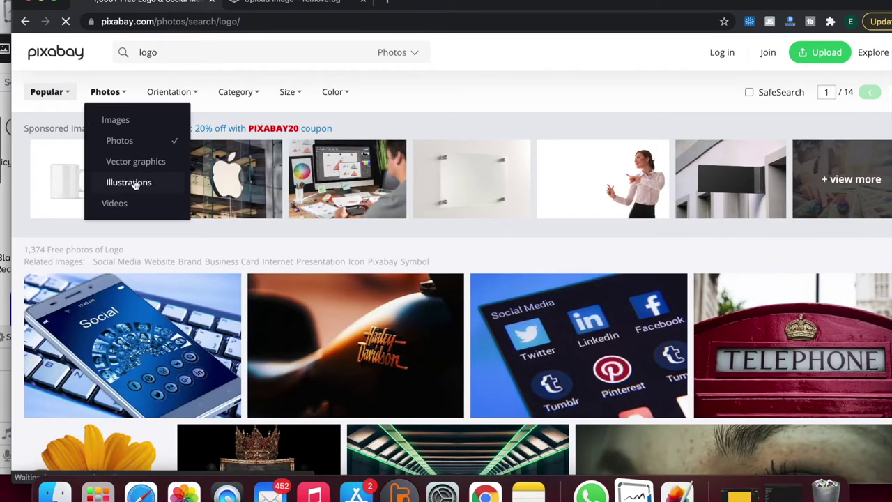
{"action": "left_click", "coordinate": [134, 181]}
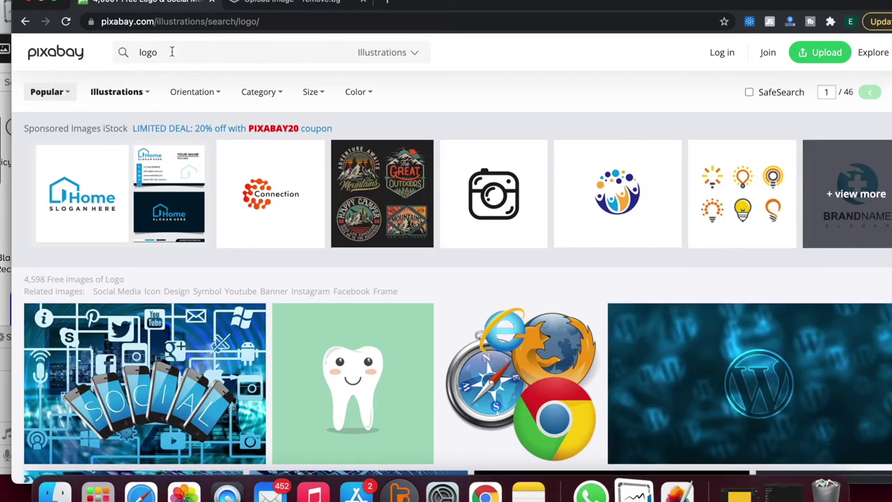
- Refine the Pixabay search to 'logo - house' and browse the results
{"action": "scroll", "coordinate": [171, 52], "scroll_direction": "down", "scroll_amount": 20}
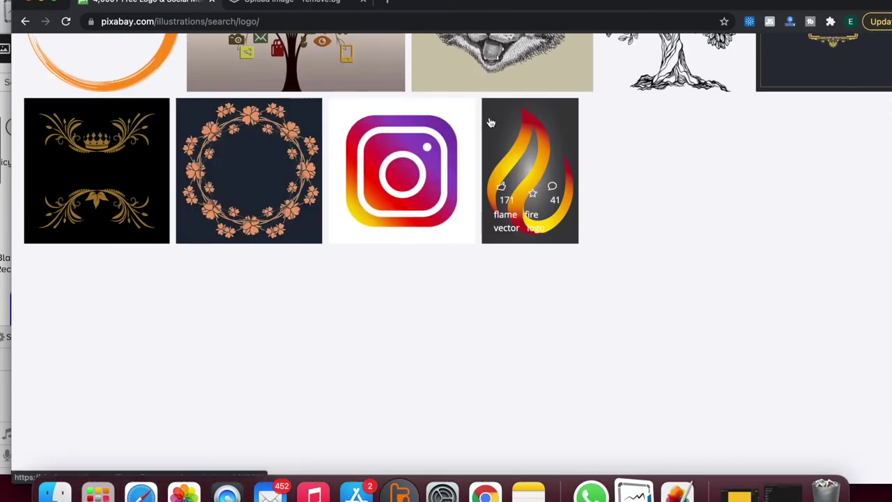
{"action": "scroll", "coordinate": [488, 121], "scroll_direction": "up", "scroll_amount": 3}
{"action": "scroll", "coordinate": [489, 123], "scroll_direction": "up", "scroll_amount": 5}
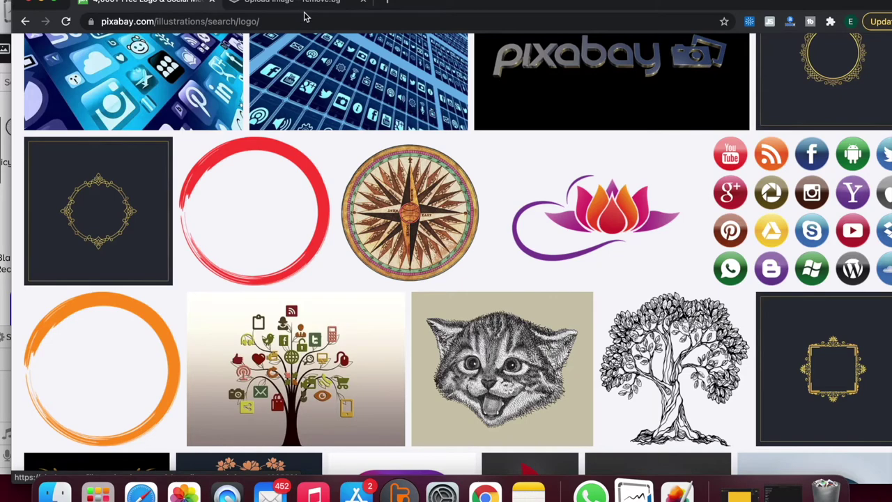
{"action": "scroll", "coordinate": [307, 73], "scroll_direction": "up", "scroll_amount": 1}
{"action": "scroll", "coordinate": [304, 17], "scroll_direction": "up", "scroll_amount": 10}
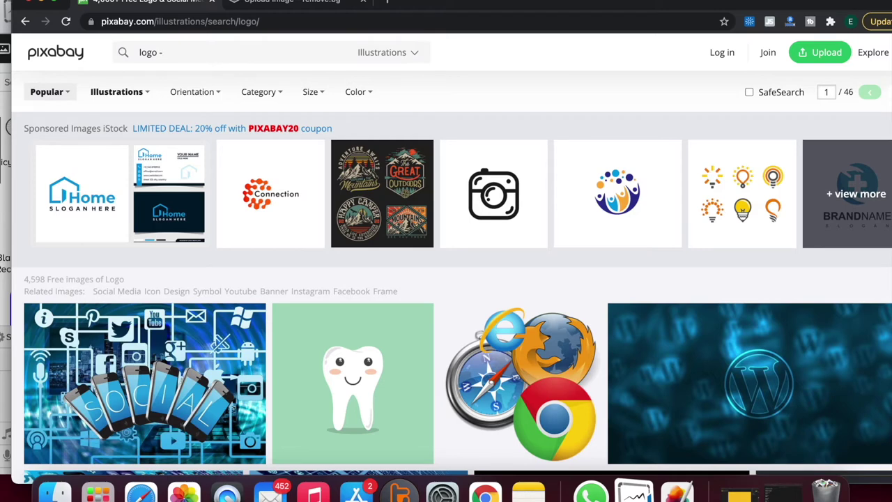
{"action": "type", "text": "se"}
{"action": "key", "text": "Return"}
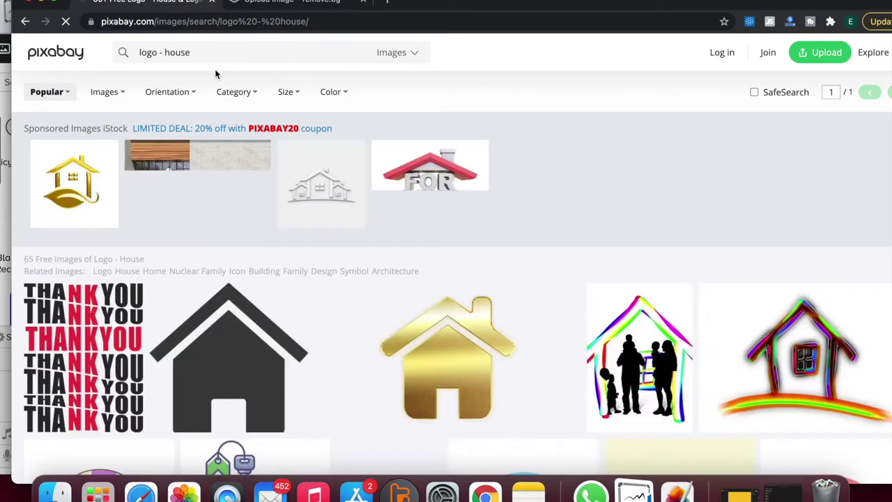
{"action": "scroll", "coordinate": [216, 74], "scroll_direction": "down", "scroll_amount": 5}
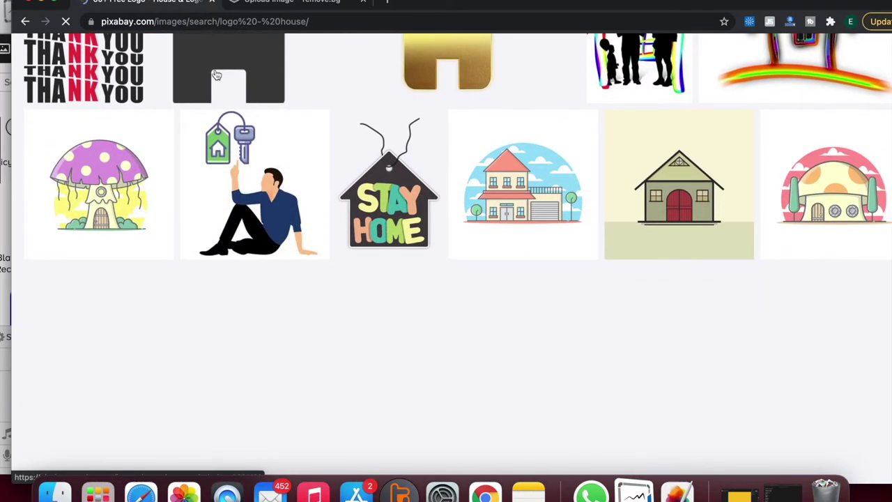
{"action": "scroll", "coordinate": [216, 74], "scroll_direction": "up", "scroll_amount": 3}
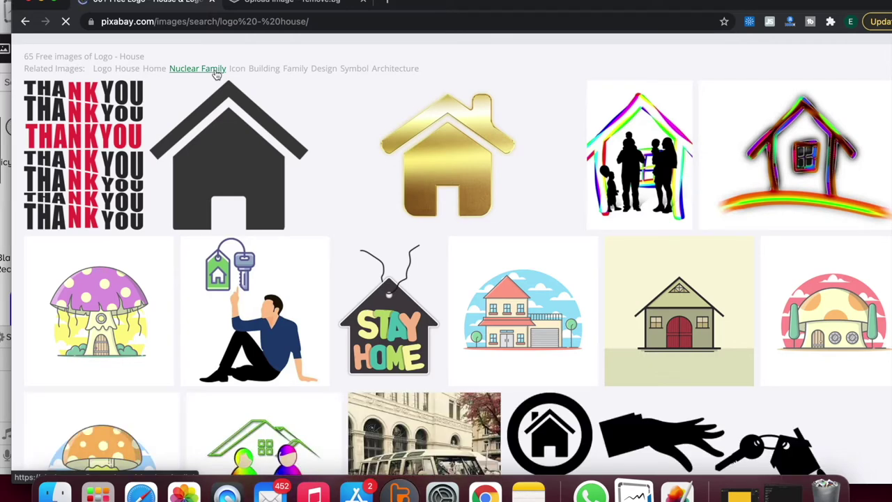
{"action": "scroll", "coordinate": [217, 75], "scroll_direction": "down", "scroll_amount": 3}
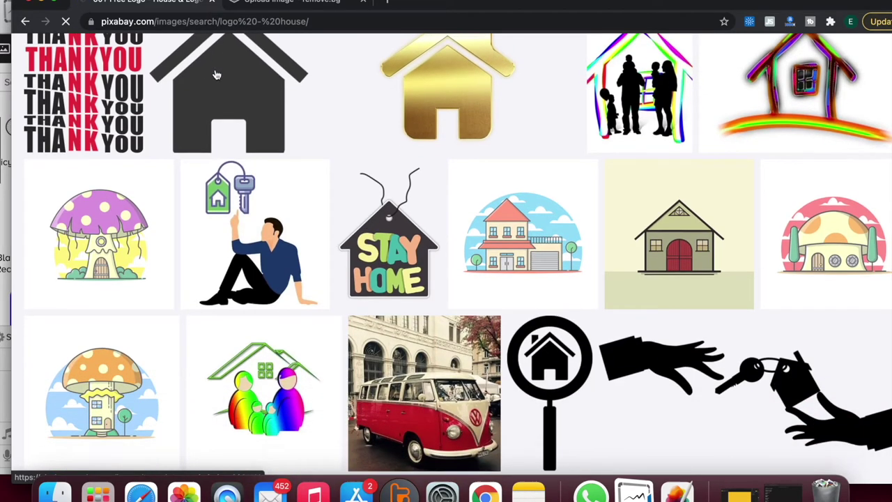
{"action": "scroll", "coordinate": [354, 308], "scroll_direction": "up", "scroll_amount": 3}
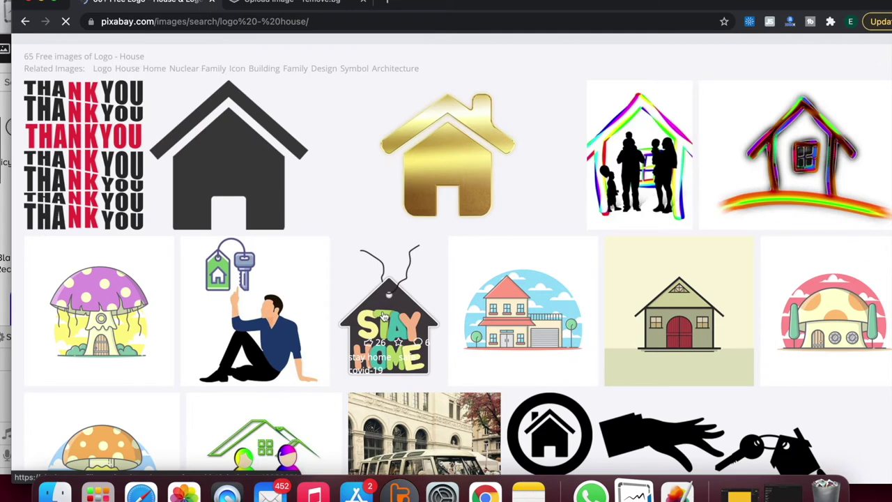
- Download the Stay Home illustration at 453×640 to the Desktop as stay-home-4986065_640.png
{"action": "left_click", "coordinate": [382, 316]}
{"action": "left_click", "coordinate": [787, 295]}
{"action": "left_click", "coordinate": [711, 332]}
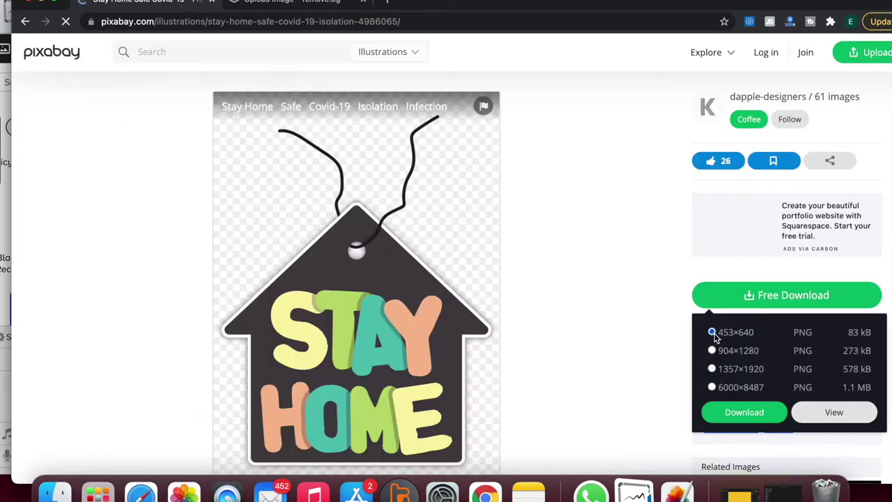
{"action": "left_click", "coordinate": [744, 412]}
{"action": "left_click", "coordinate": [230, 50]}
{"action": "left_click", "coordinate": [215, 185]}
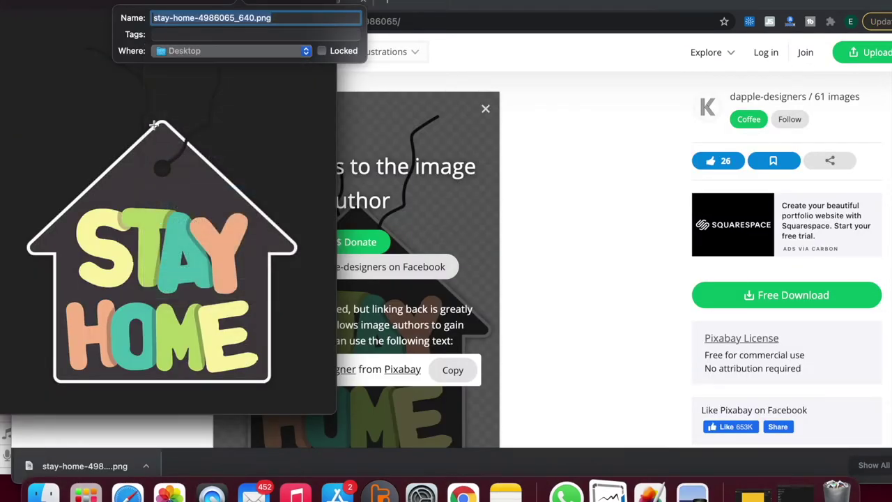
{"action": "left_click", "coordinate": [128, 96]}
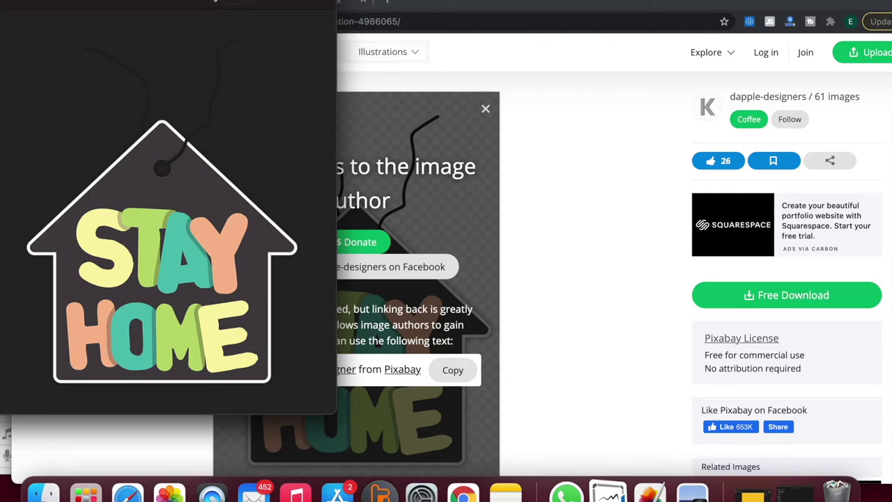
{"action": "left_click", "coordinate": [215, 2]}
{"action": "left_click", "coordinate": [5, 5]}
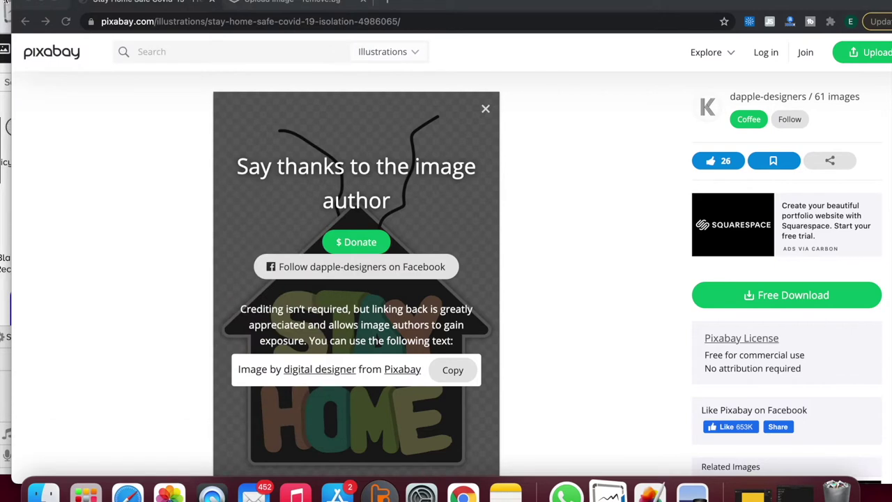
{"action": "left_click", "coordinate": [608, 494]}
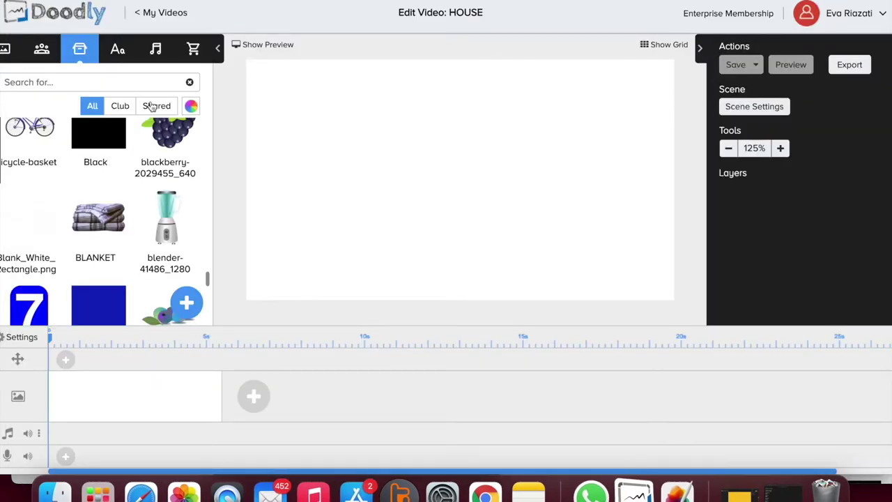
- Upload logo house.png as a new custom prop onto the HOUSE scene
{"action": "left_click", "coordinate": [186, 302]}
{"action": "left_click", "coordinate": [461, 233]}
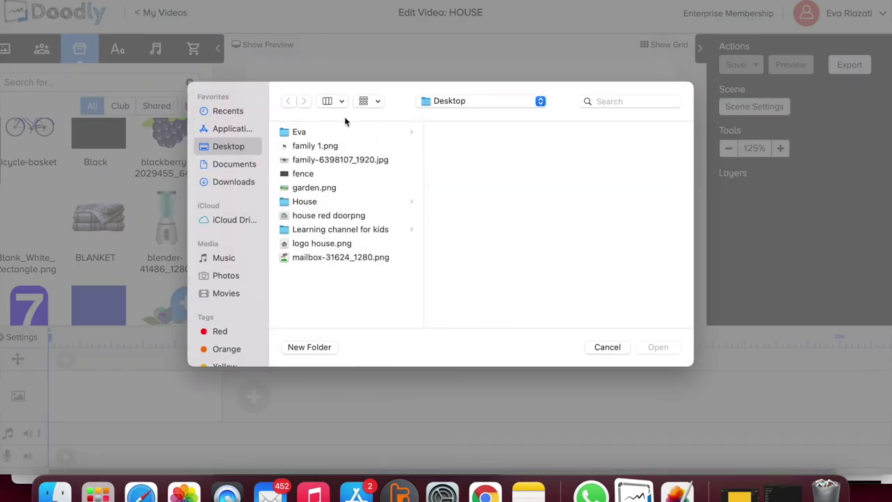
{"action": "left_click", "coordinate": [308, 244]}
{"action": "left_click", "coordinate": [657, 348]}
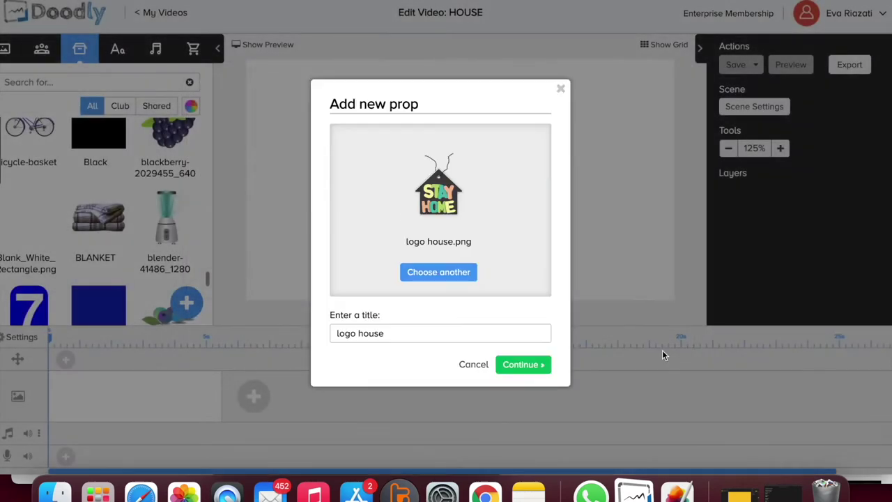
{"action": "left_click", "coordinate": [533, 365]}
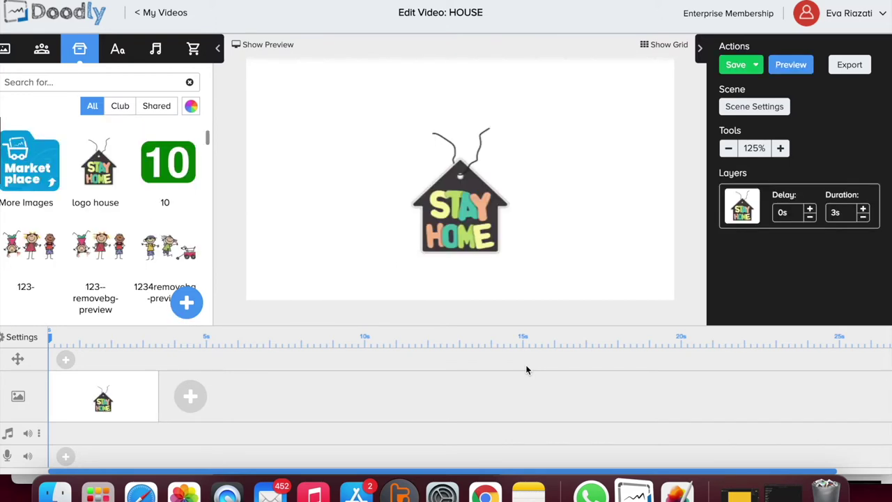
- Shrink the Stay Home logo and place it in the canvas's bottom-right corner
{"action": "left_click", "coordinate": [481, 203]}
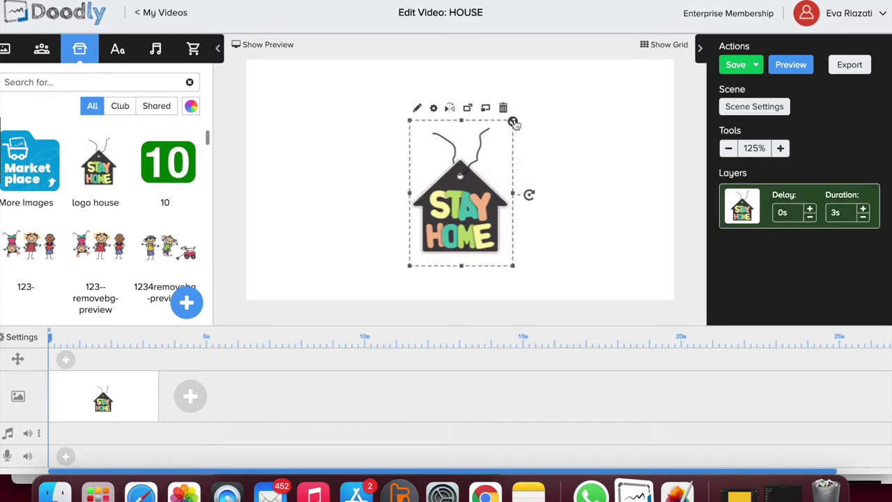
{"action": "left_click_drag", "start_coordinate": [514, 123], "coordinate": [656, 265]}
{"action": "left_click", "coordinate": [638, 174]}
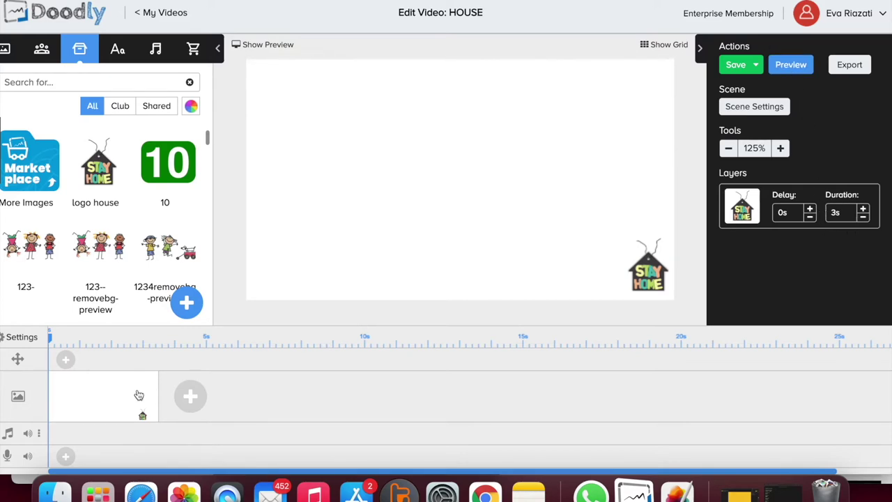
- Preview the scene to watch the logo being drawn
{"action": "right_click", "coordinate": [139, 395]}
{"action": "left_click", "coordinate": [174, 317]}
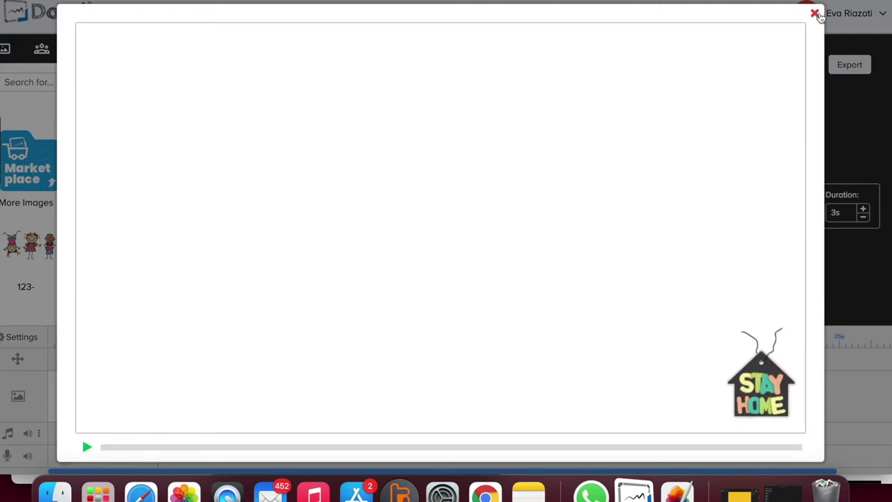
{"action": "left_click", "coordinate": [814, 14]}
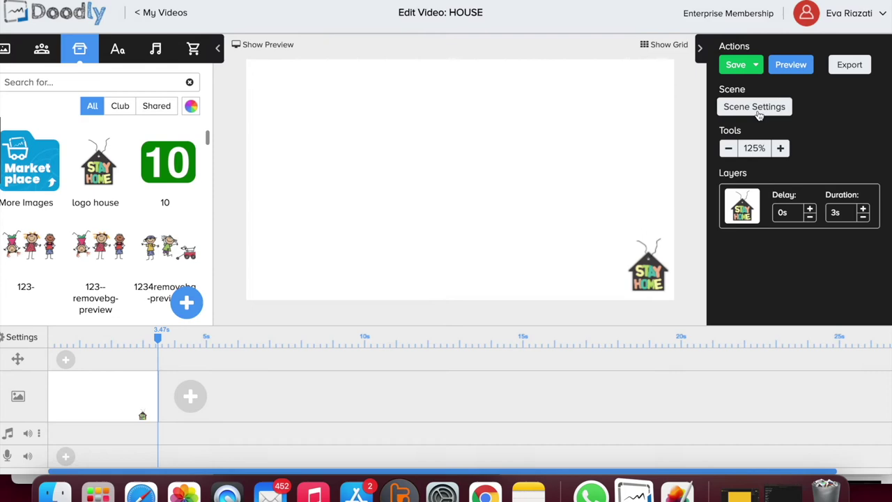
- Copy the Stay Home logo from the current scene
{"action": "left_click", "coordinate": [756, 108]}
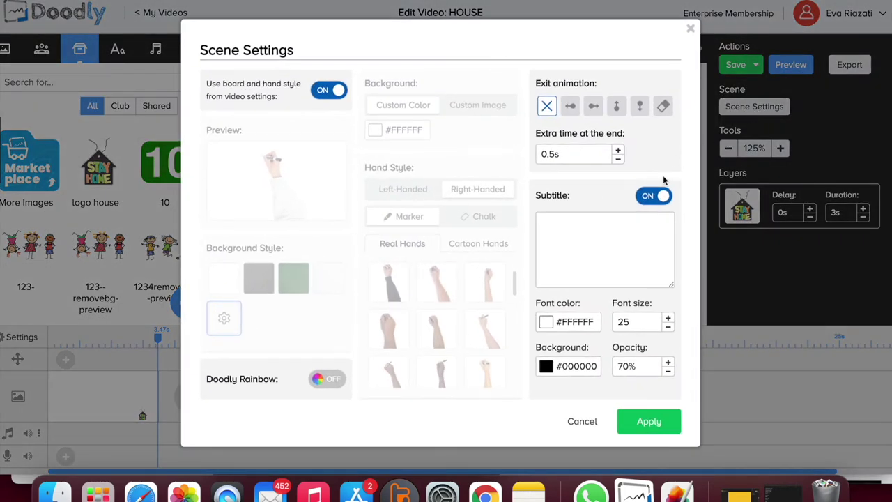
{"action": "left_click", "coordinate": [864, 219]}
{"action": "left_click", "coordinate": [641, 169]}
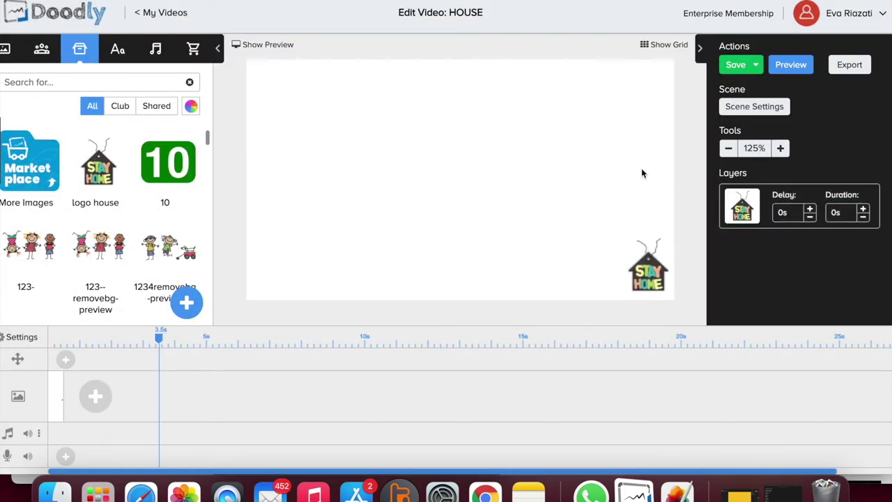
{"action": "left_click", "coordinate": [645, 267]}
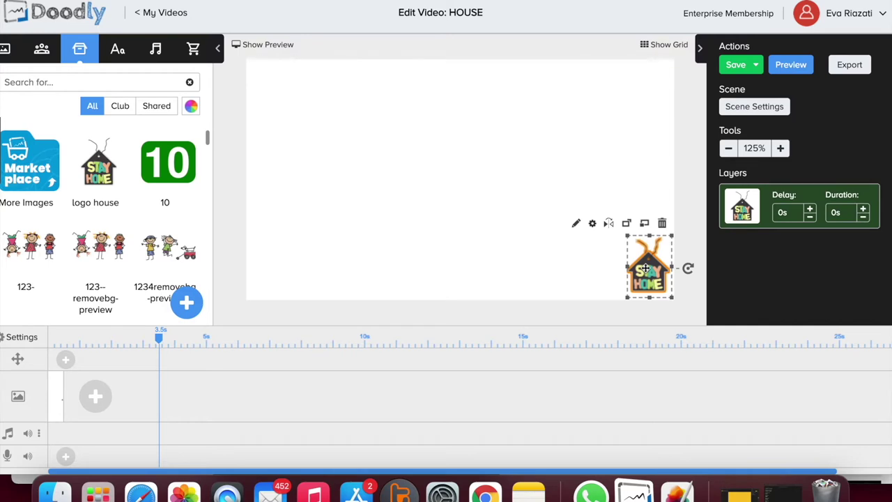
{"action": "right_click", "coordinate": [645, 268]}
{"action": "left_click", "coordinate": [598, 253]}
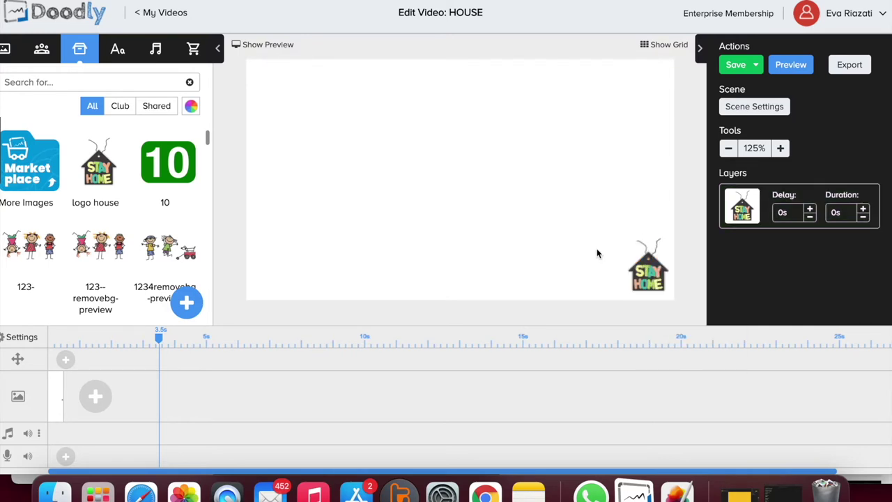
{"action": "right_click", "coordinate": [646, 273]}
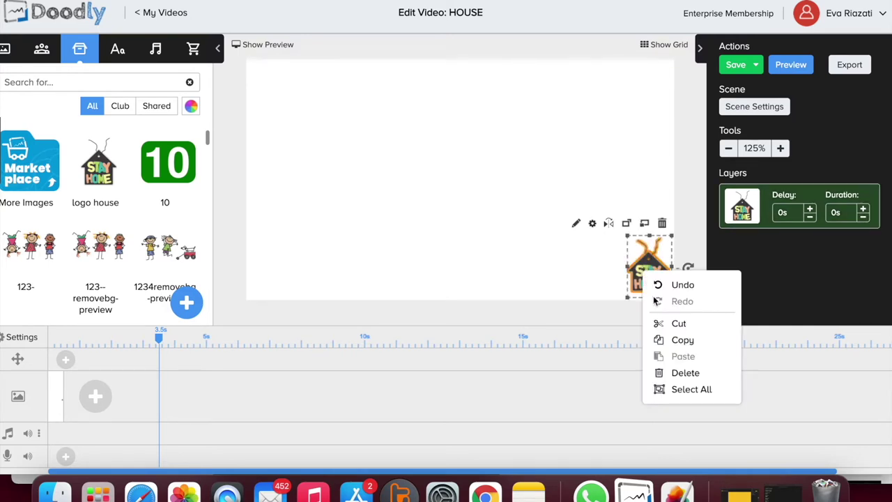
{"action": "left_click", "coordinate": [671, 340]}
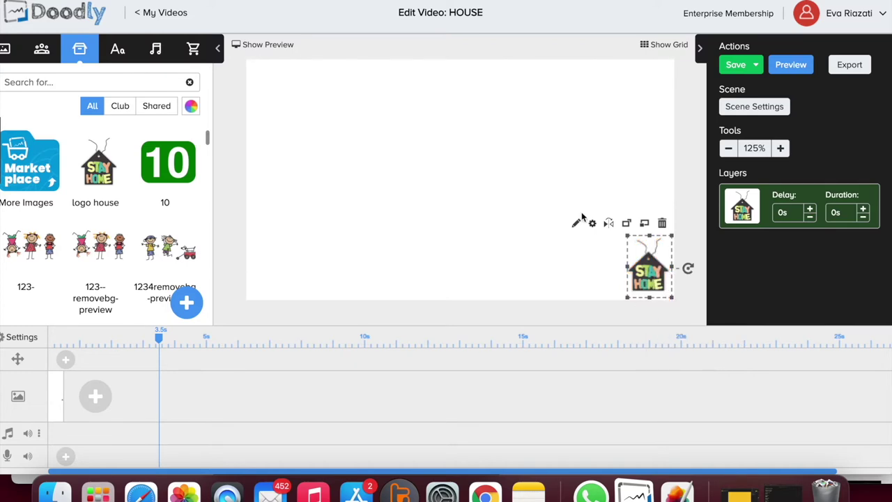
- Paste the Stay Home logo into a new blank scene
{"action": "left_click", "coordinate": [573, 202]}
{"action": "left_click", "coordinate": [96, 396]}
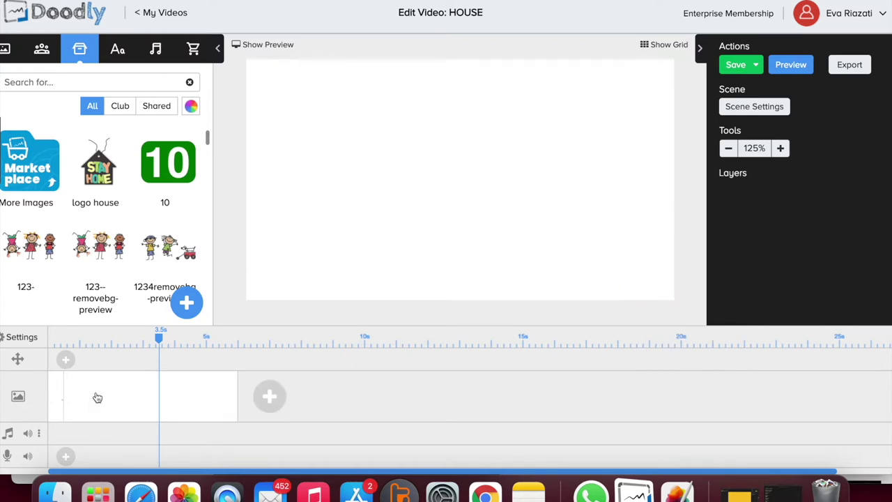
{"action": "right_click", "coordinate": [485, 163]}
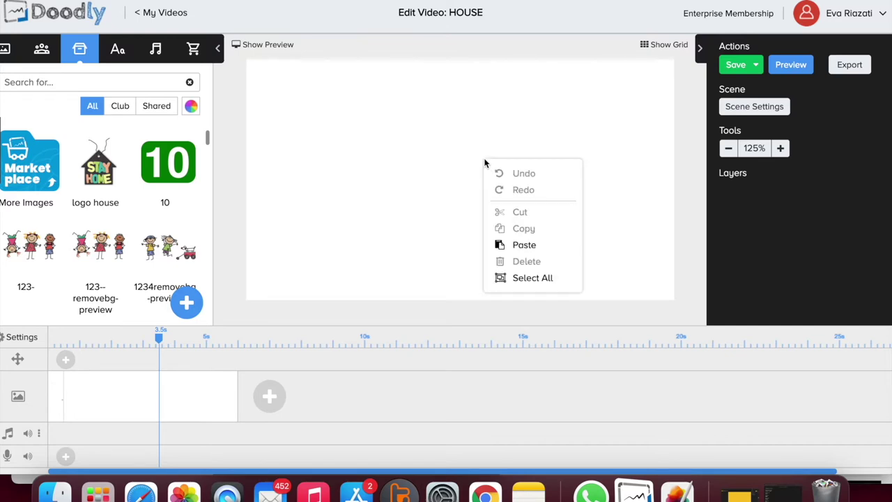
{"action": "left_click", "coordinate": [522, 245]}
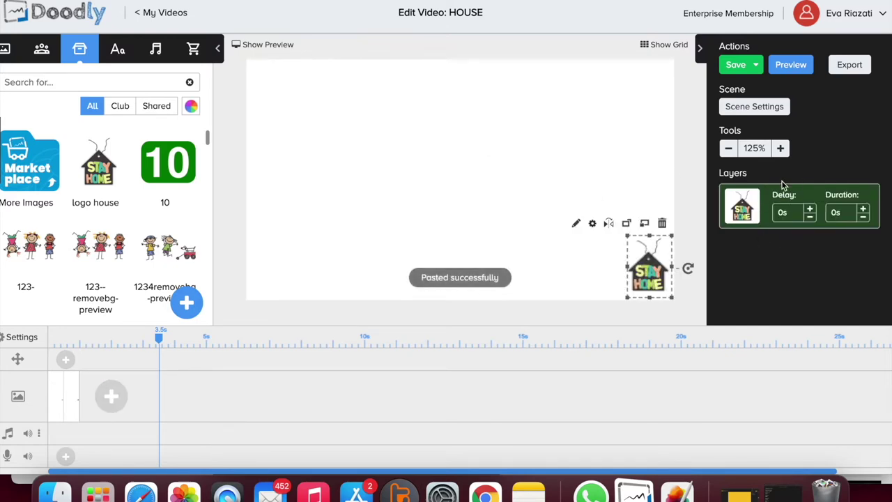
{"action": "left_click", "coordinate": [576, 185]}
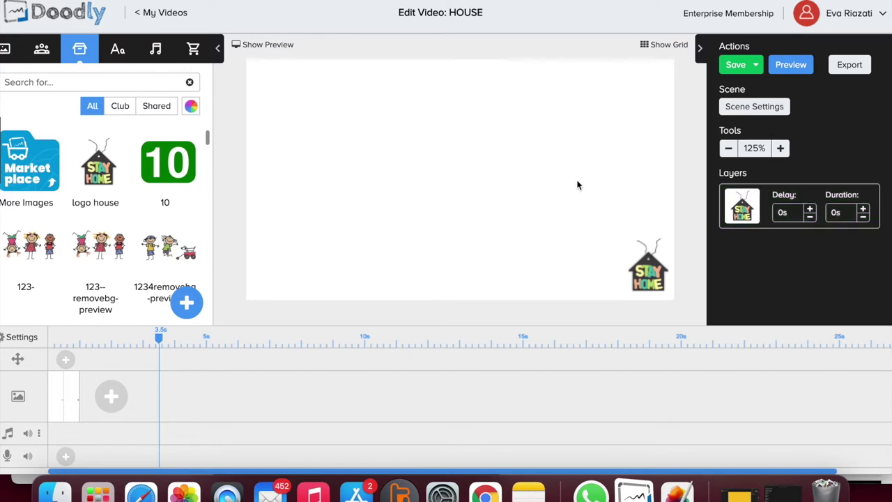
- Paste the logo into another new scene and preview it
{"action": "left_click", "coordinate": [113, 395]}
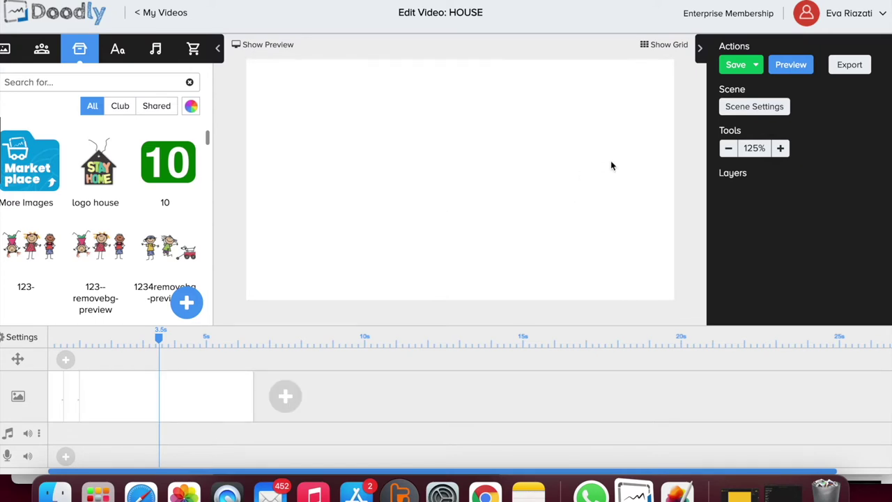
{"action": "right_click", "coordinate": [287, 250]}
{"action": "left_click", "coordinate": [325, 332]}
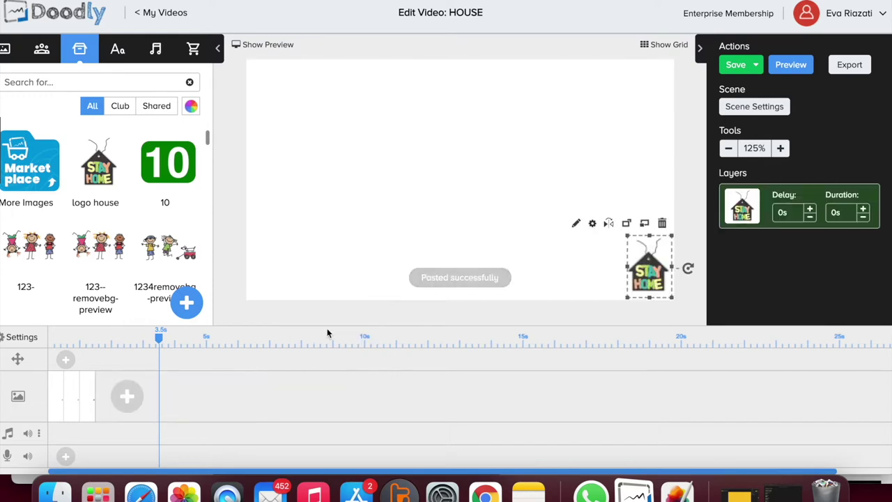
{"action": "left_click", "coordinate": [615, 141]}
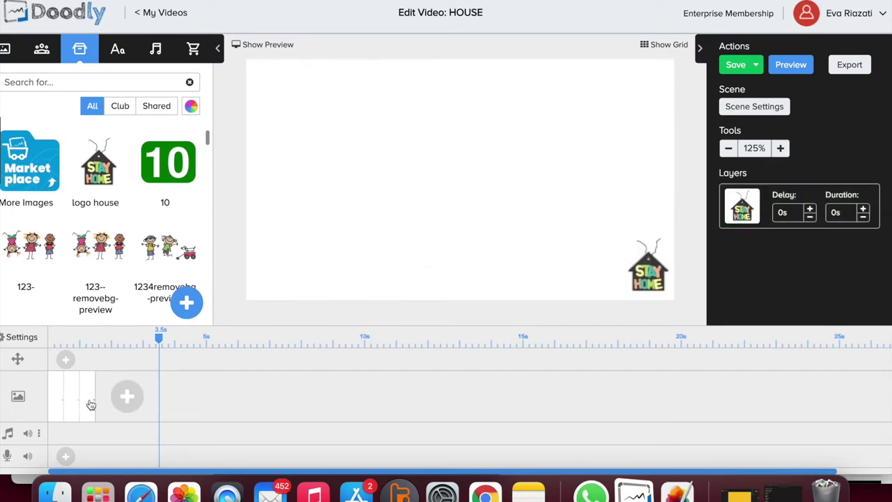
{"action": "left_click", "coordinate": [794, 66]}
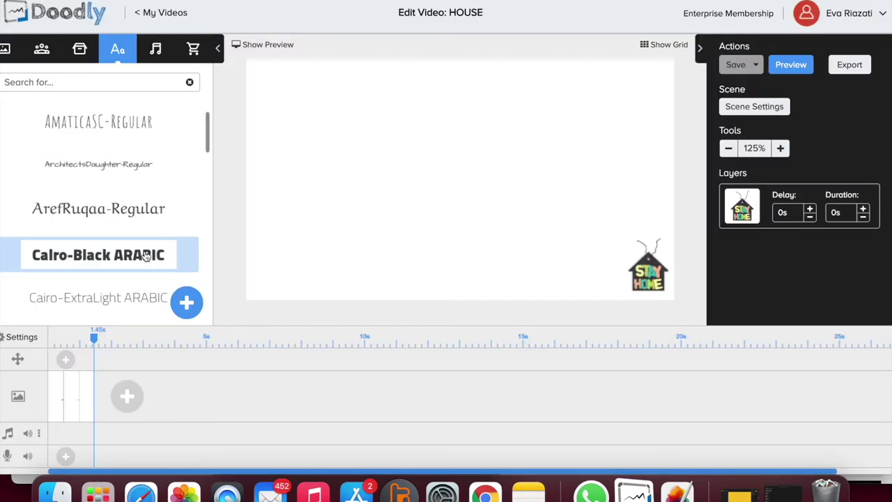
- Add Cairo-Black ARABIC text reading HOUSE and enlarge it across the upper canvas
{"action": "left_click_drag", "start_coordinate": [145, 256], "coordinate": [287, 161]}
{"action": "double_click", "coordinate": [479, 170]}
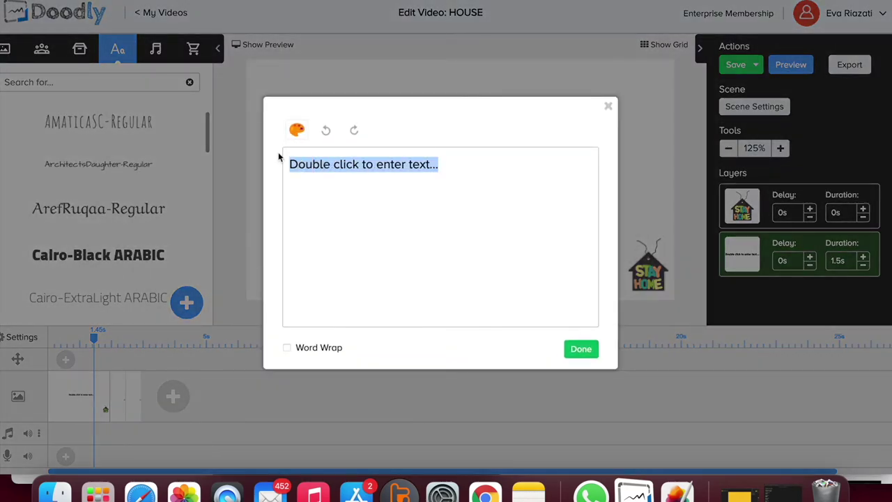
{"action": "type", "text": "HOUSE"}
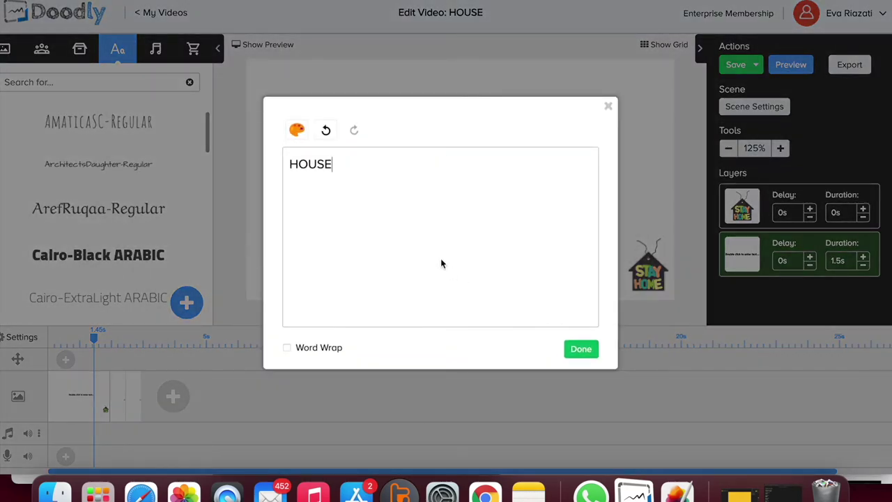
{"action": "left_click", "coordinate": [585, 352]}
{"action": "left_click_drag", "start_coordinate": [456, 186], "coordinate": [317, 258]}
{"action": "left_click_drag", "start_coordinate": [506, 154], "coordinate": [628, 122]}
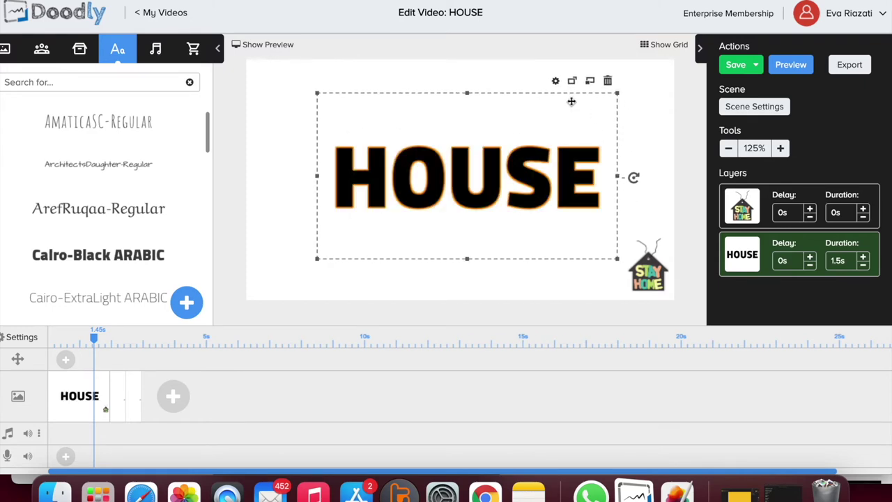
- Make the HOUSE text red through its asset settings
{"action": "left_click", "coordinate": [555, 82]}
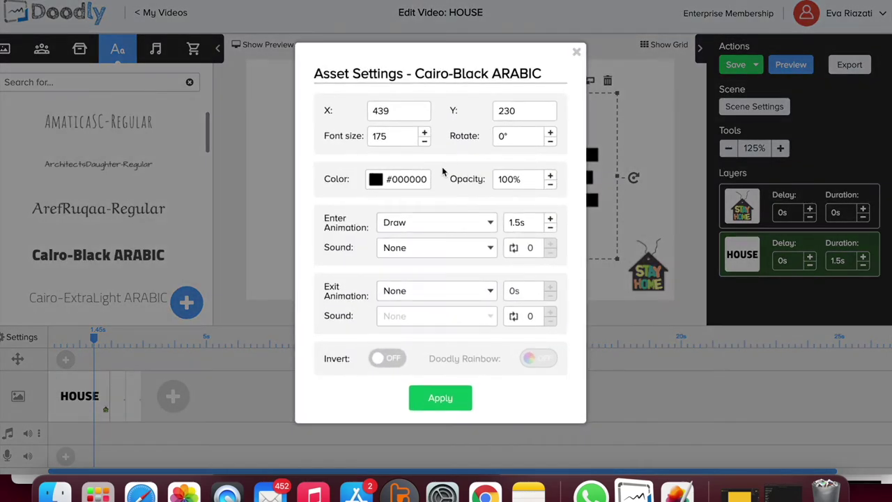
{"action": "left_click", "coordinate": [413, 180]}
{"action": "left_click", "coordinate": [452, 216]}
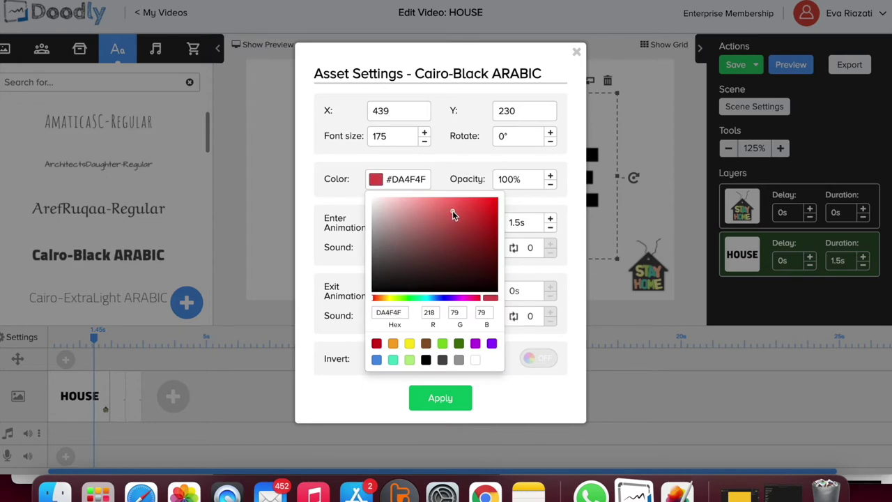
{"action": "left_click", "coordinate": [453, 398]}
{"action": "left_click", "coordinate": [452, 399]}
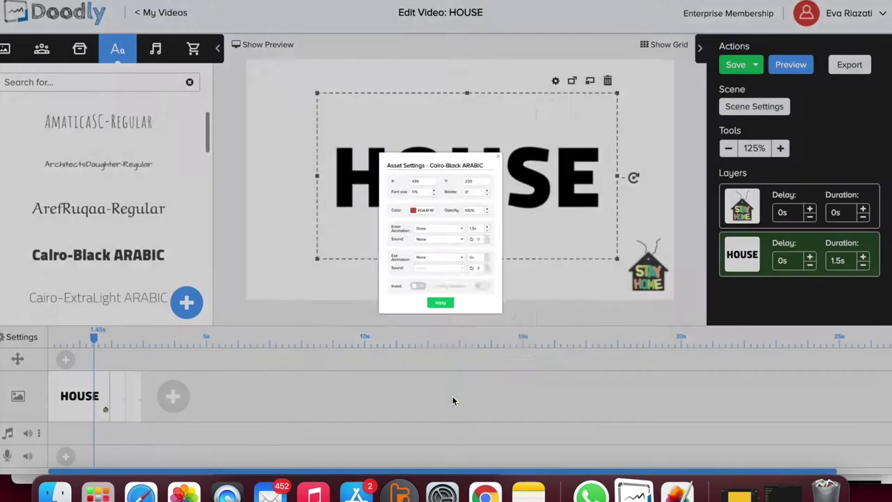
- Recolour the HOUSE text to deep blue 2A14C7
{"action": "double_click", "coordinate": [563, 156]}
{"action": "left_click_drag", "start_coordinate": [372, 168], "coordinate": [277, 163]}
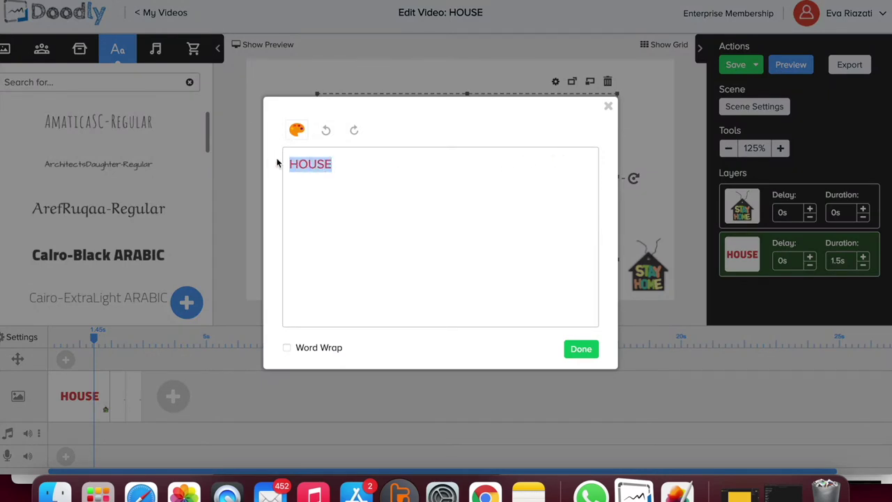
{"action": "left_click", "coordinate": [297, 131]}
{"action": "left_click", "coordinate": [367, 248]}
{"action": "left_click", "coordinate": [396, 184]}
{"action": "left_click", "coordinate": [409, 216]}
{"action": "left_click", "coordinate": [406, 172]}
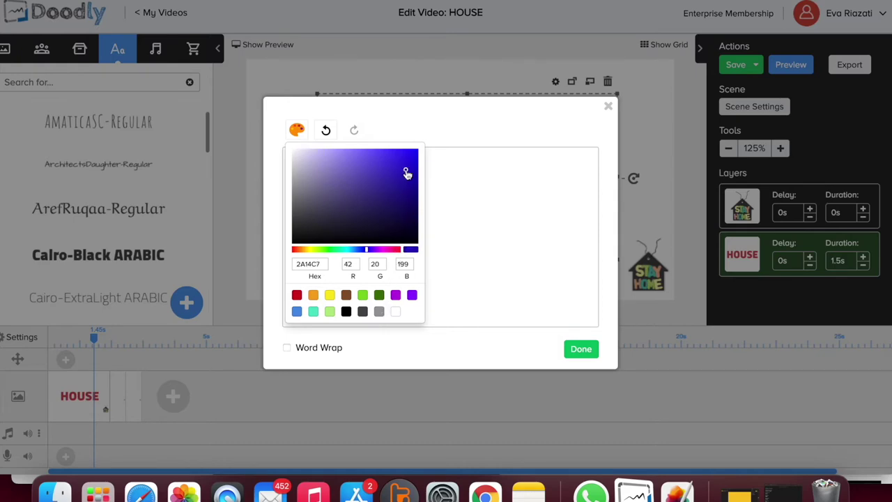
{"action": "left_click", "coordinate": [576, 356]}
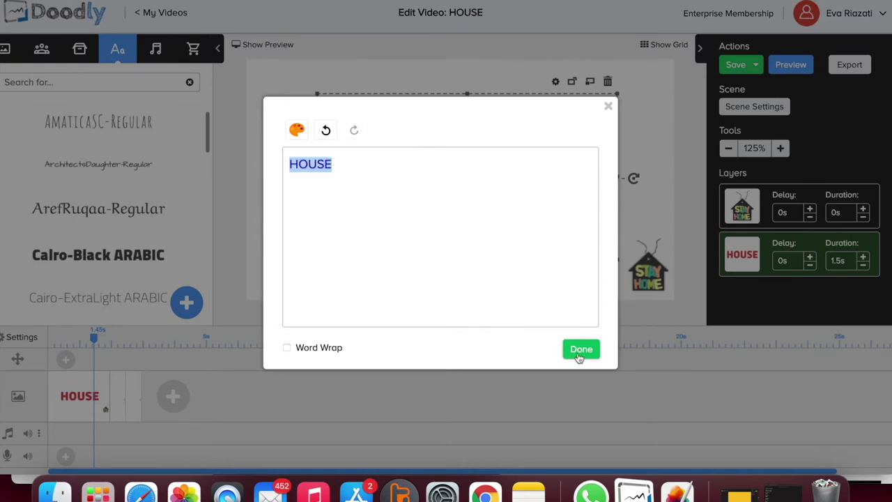
{"action": "left_click", "coordinate": [578, 354]}
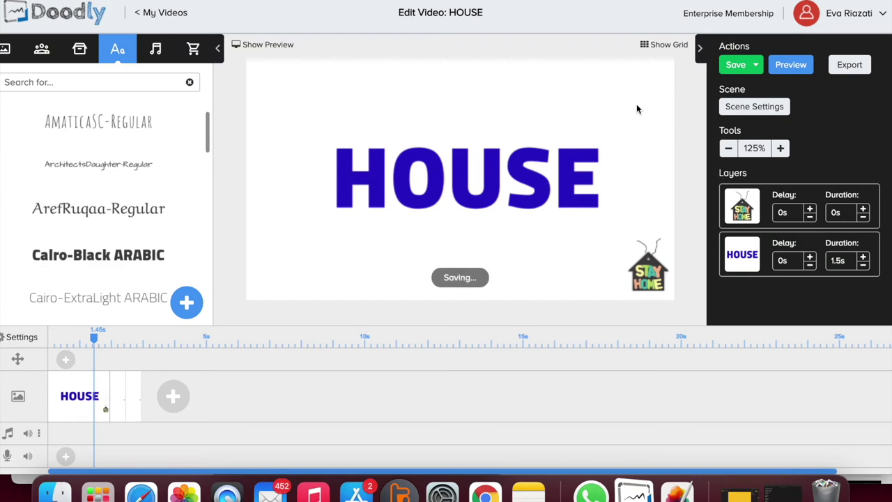
{"action": "left_click_drag", "start_coordinate": [207, 141], "coordinate": [209, 165]}
- Replace the HOUSE font with Cairo-Regular ARABIC, then with Lora-Bold
{"action": "left_click_drag", "start_coordinate": [149, 212], "coordinate": [432, 183]}
{"action": "left_click", "coordinate": [476, 246]}
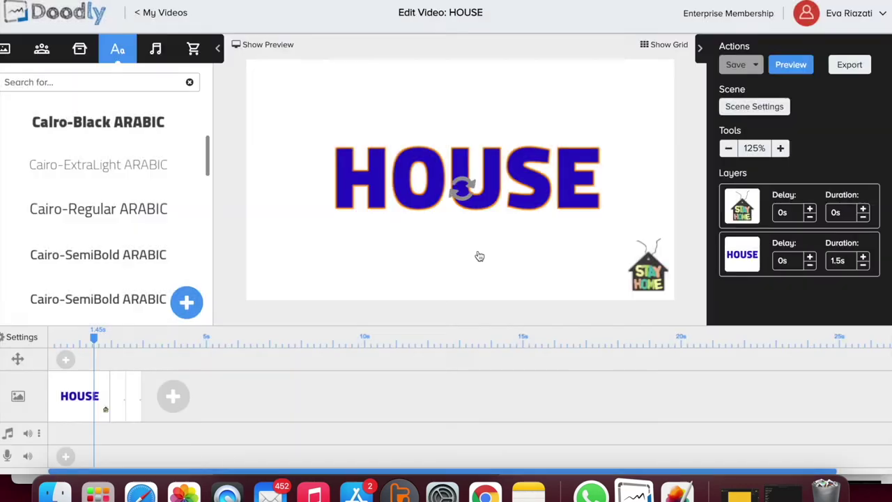
{"action": "left_click_drag", "start_coordinate": [207, 156], "coordinate": [205, 248]}
{"action": "left_click_drag", "start_coordinate": [119, 152], "coordinate": [465, 167]}
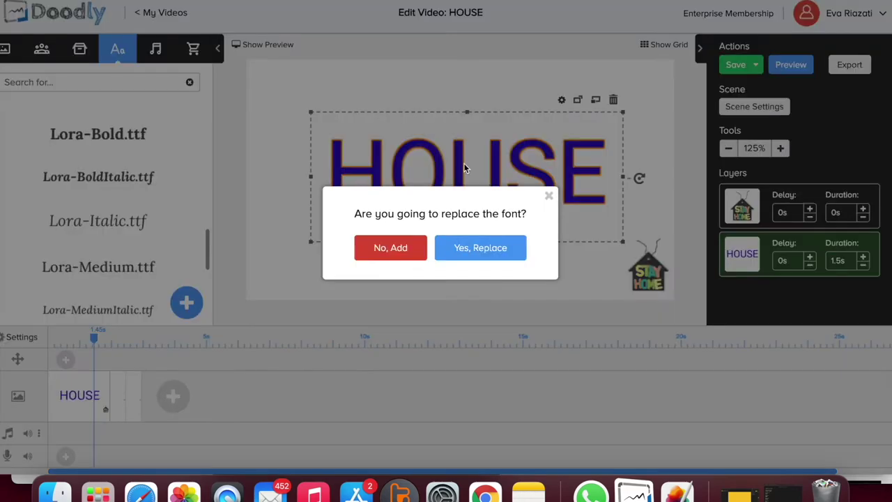
{"action": "left_click", "coordinate": [483, 247]}
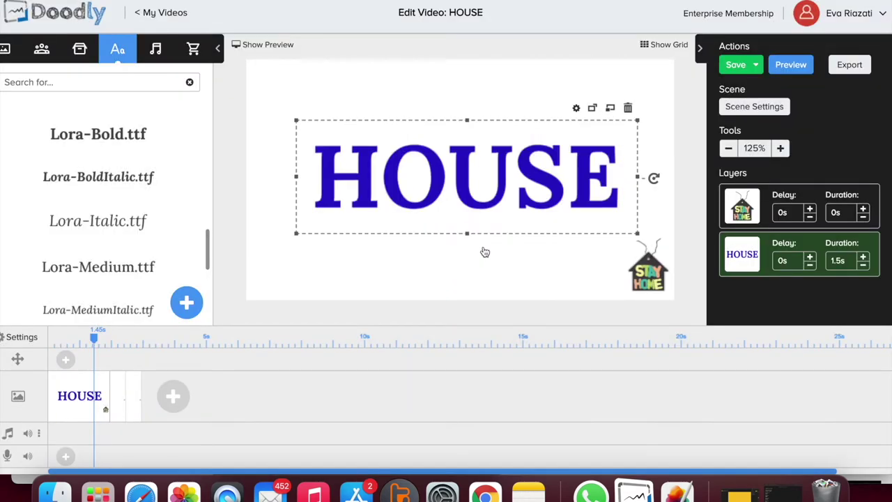
{"action": "left_click", "coordinate": [472, 265]}
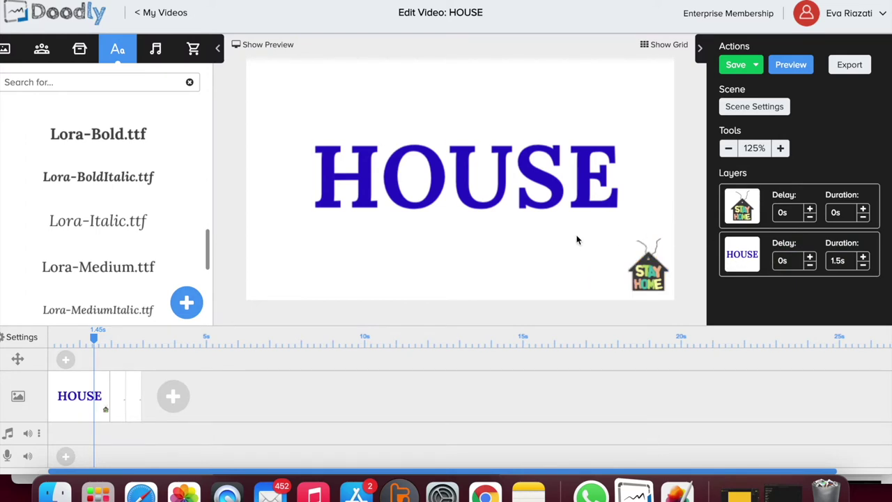
- Give the HOUSE layer a 0.5s delay and 2s duration, then preview
{"action": "left_click", "coordinate": [810, 259]}
{"action": "left_click", "coordinate": [810, 259]}
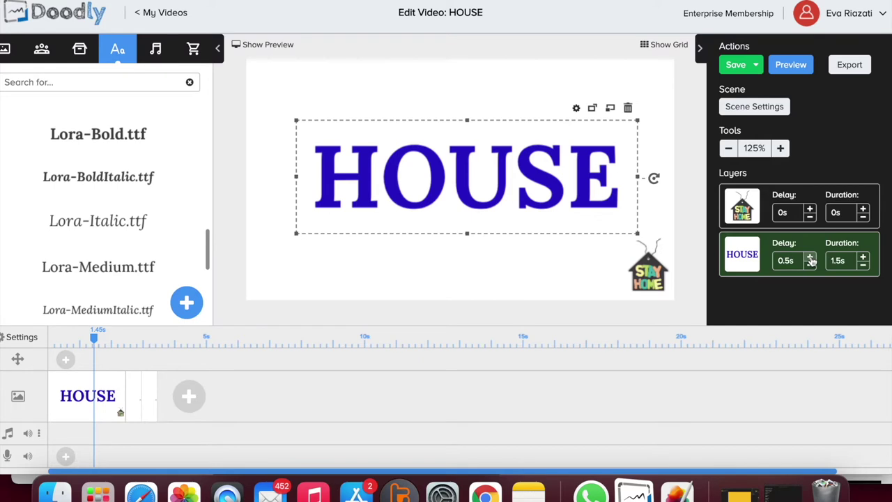
{"action": "left_click", "coordinate": [863, 259]}
{"action": "left_click", "coordinate": [624, 73]}
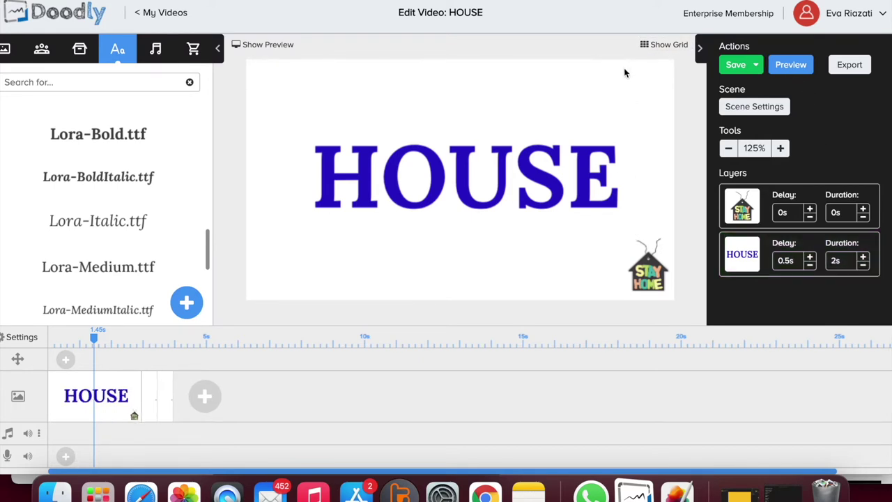
{"action": "left_click", "coordinate": [809, 68]}
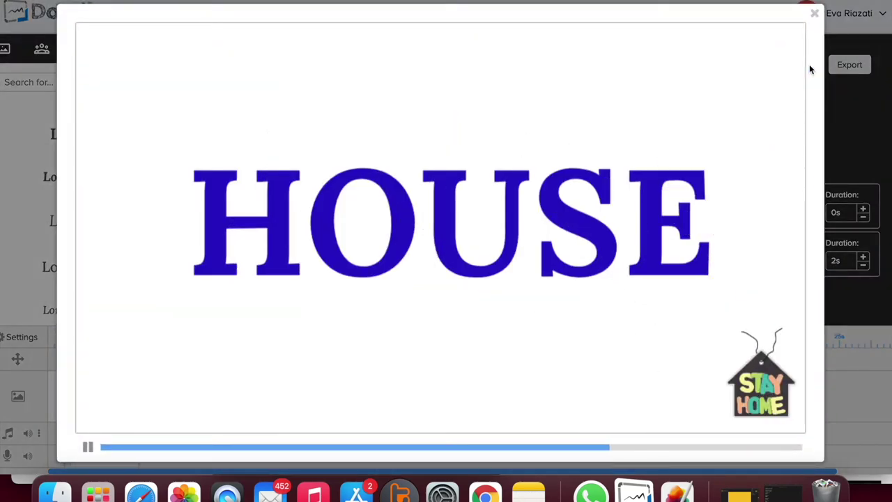
{"action": "key", "text": "Escape"}
- Add 2s of extra time at the scene's end and preview again
{"action": "left_click", "coordinate": [764, 110]}
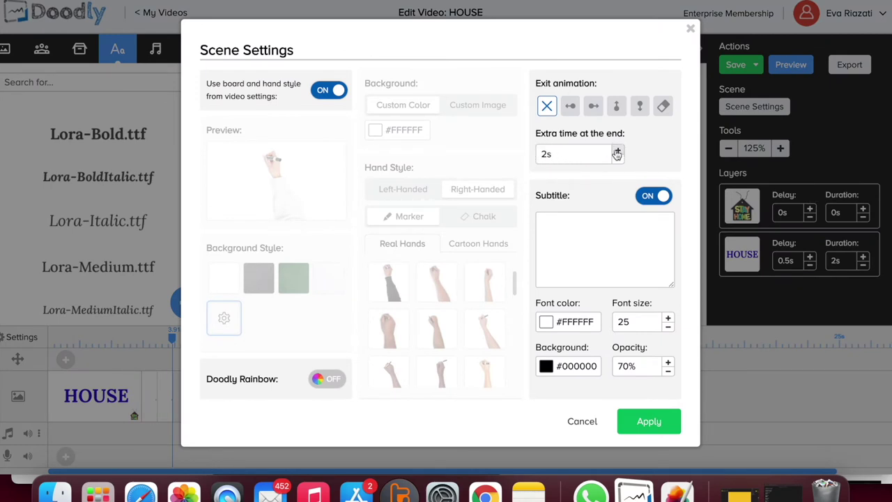
{"action": "left_click", "coordinate": [641, 422]}
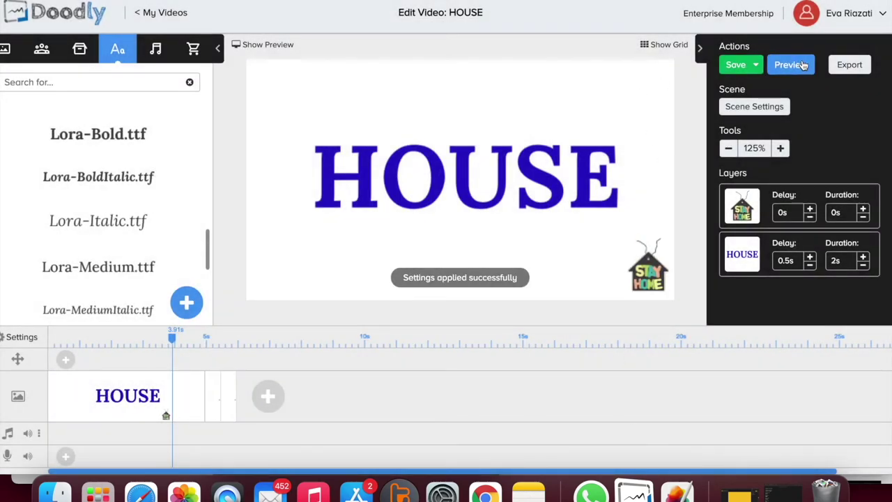
{"action": "left_click", "coordinate": [801, 66]}
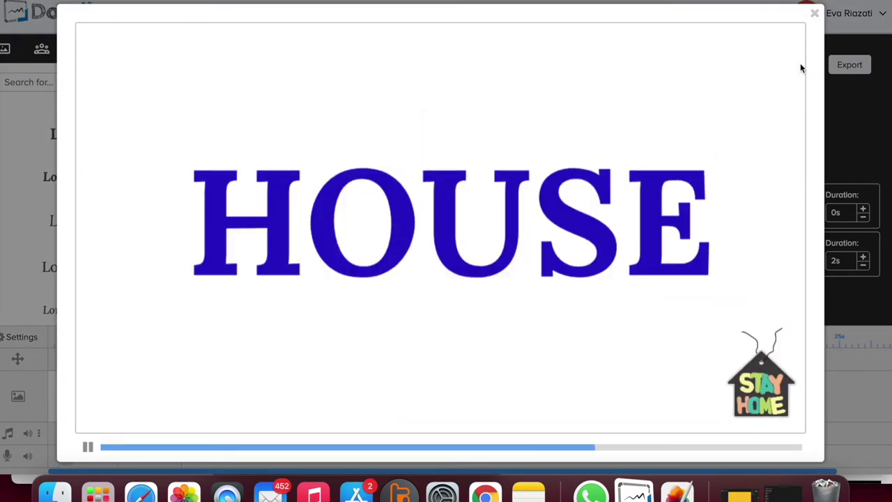
{"action": "left_click", "coordinate": [813, 13]}
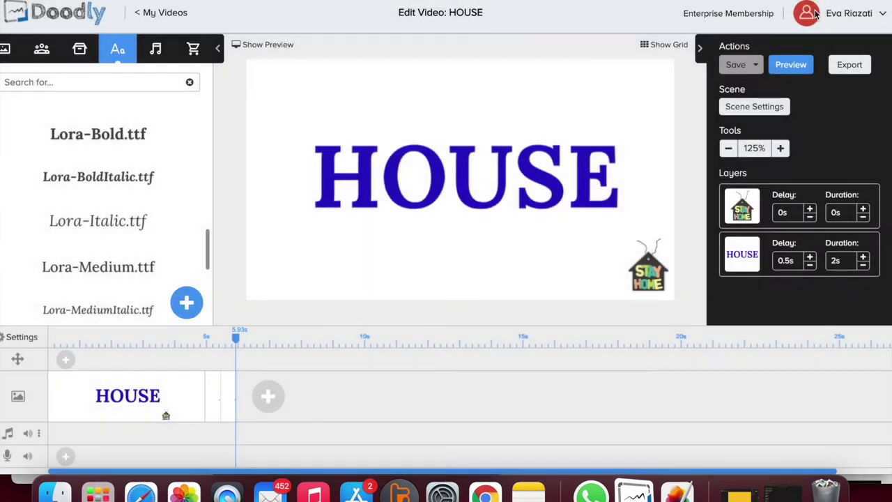
- Upload family 1.png as a prop into the scene after HOUSE
{"action": "left_click", "coordinate": [213, 405]}
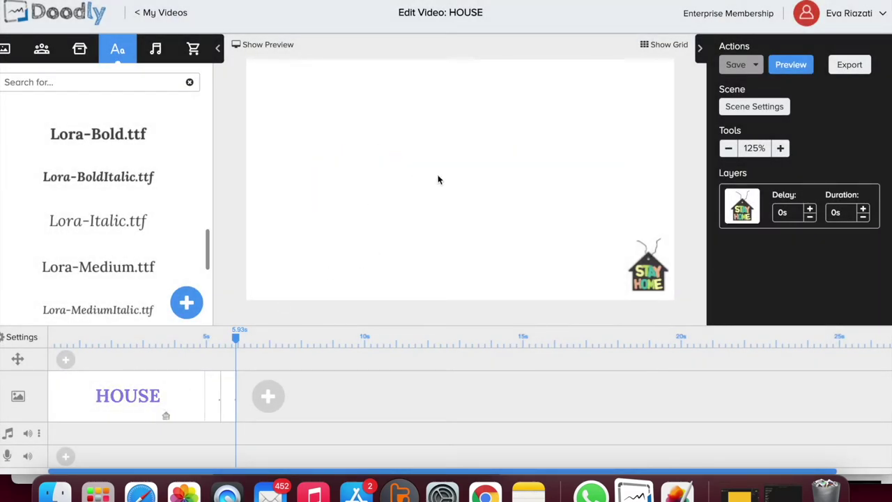
{"action": "left_click", "coordinate": [80, 48]}
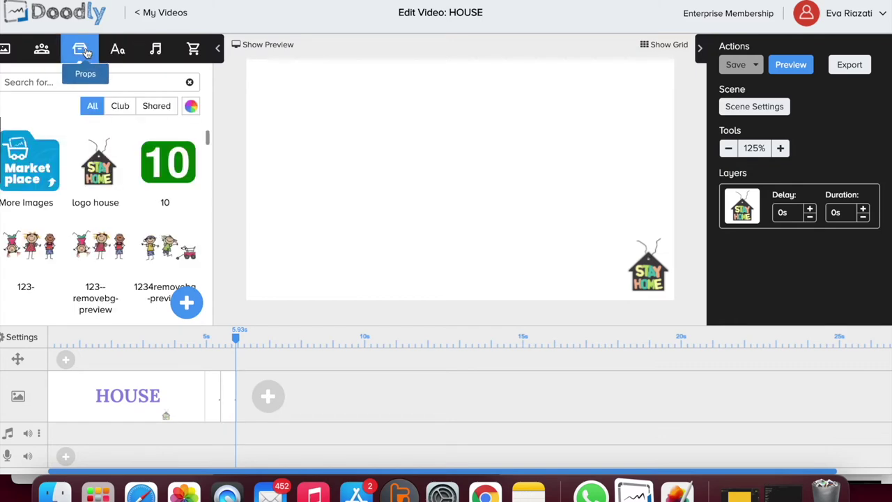
{"action": "left_click", "coordinate": [188, 301]}
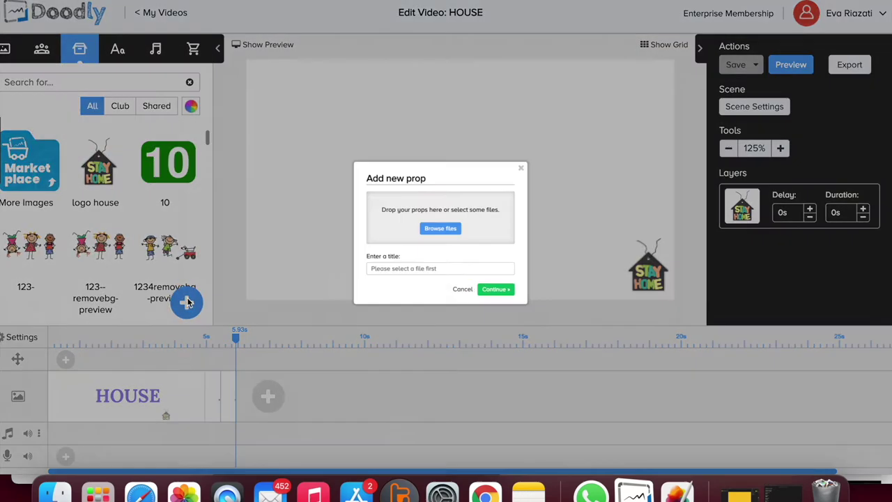
{"action": "left_click", "coordinate": [456, 228]}
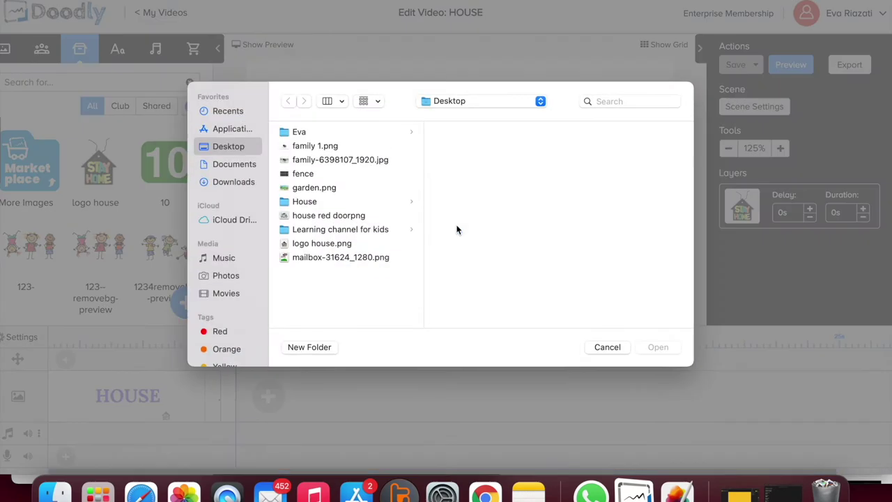
{"action": "left_click", "coordinate": [305, 146]}
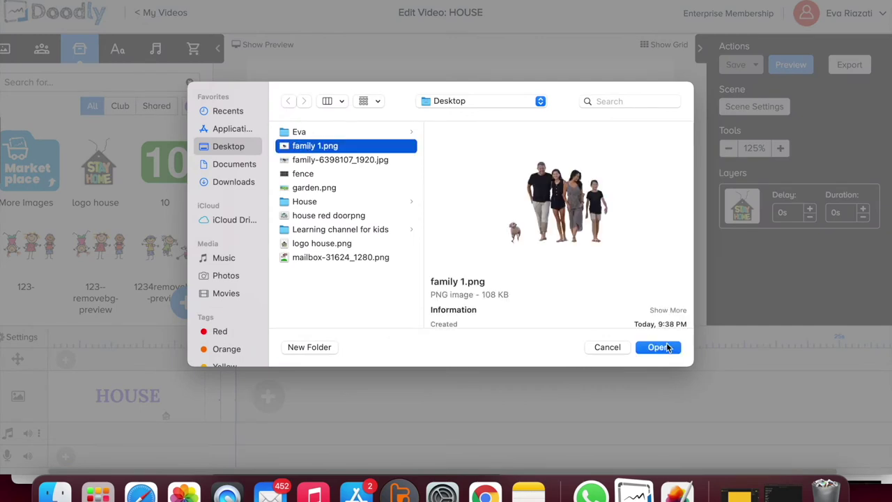
{"action": "left_click", "coordinate": [659, 348]}
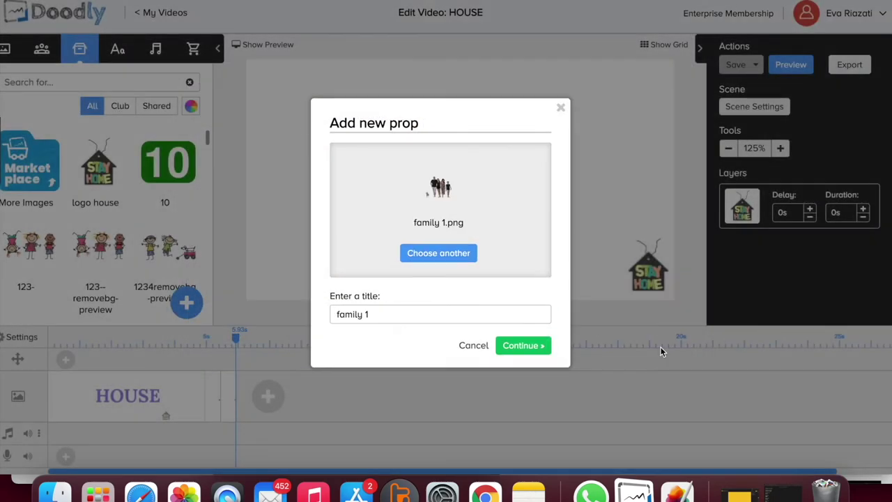
{"action": "left_click", "coordinate": [522, 346]}
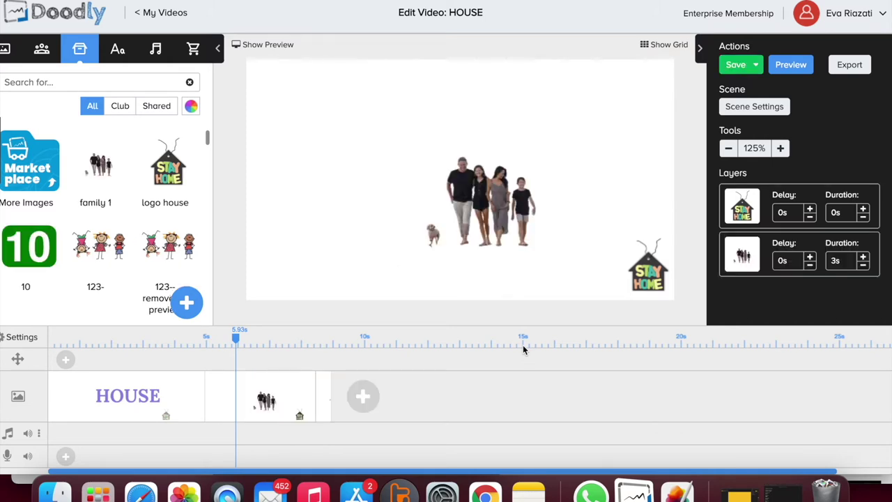
{"action": "left_click", "coordinate": [499, 228]}
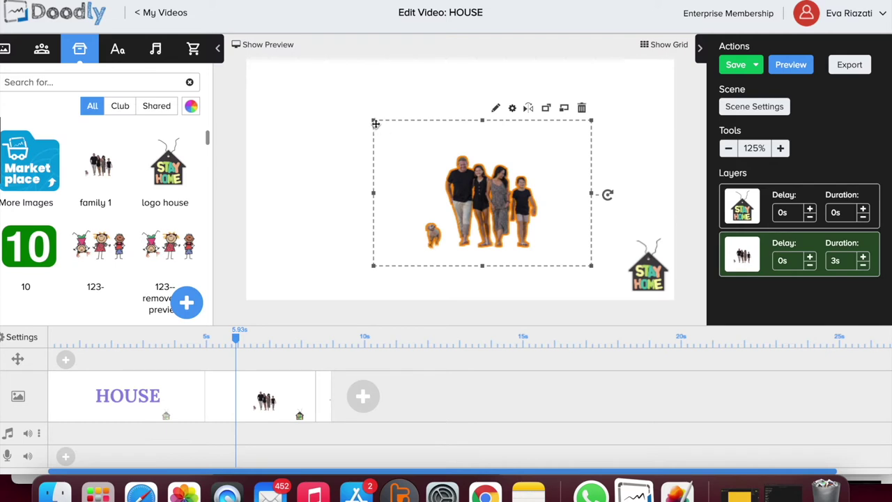
- Enlarge and reposition the family image on the canvas
{"action": "left_click_drag", "start_coordinate": [374, 122], "coordinate": [265, 46]}
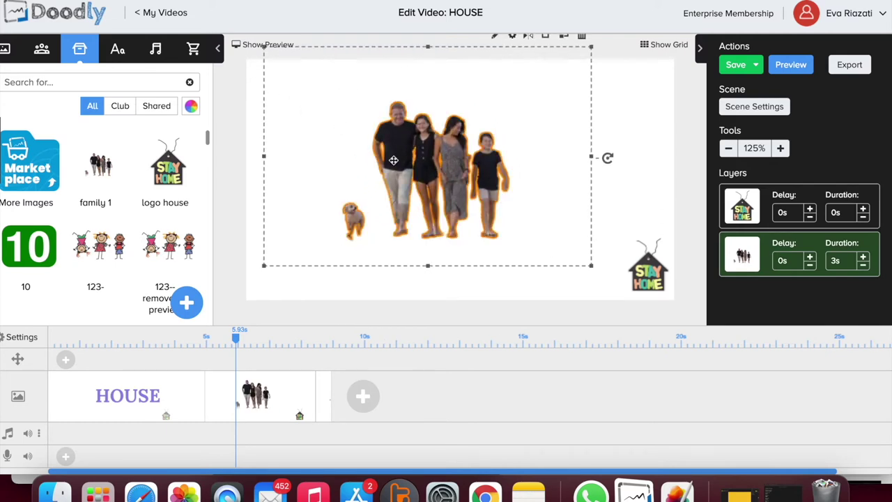
{"action": "left_click_drag", "start_coordinate": [393, 160], "coordinate": [412, 194]}
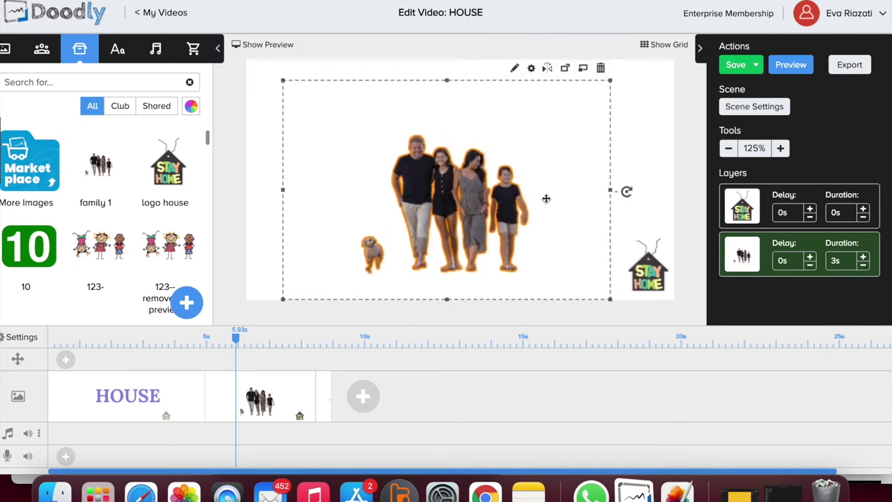
{"action": "left_click_drag", "start_coordinate": [610, 190], "coordinate": [679, 192]}
{"action": "left_click_drag", "start_coordinate": [524, 197], "coordinate": [489, 203]}
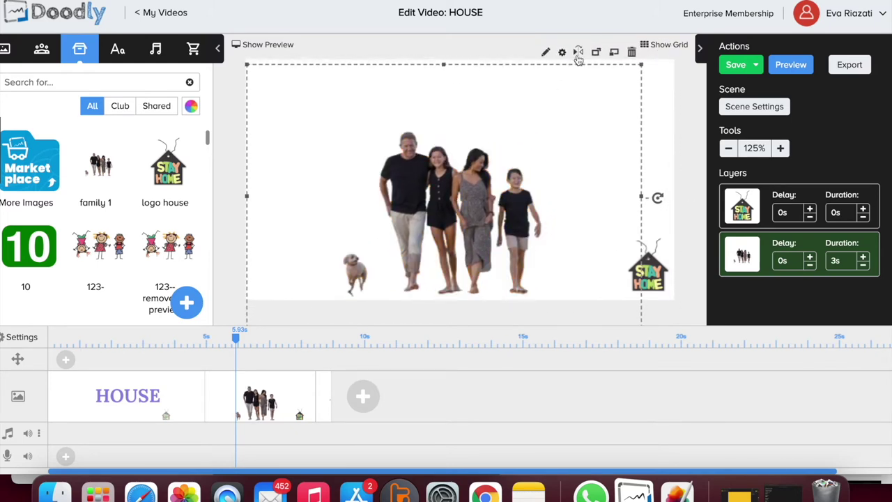
{"action": "left_click", "coordinate": [578, 55]}
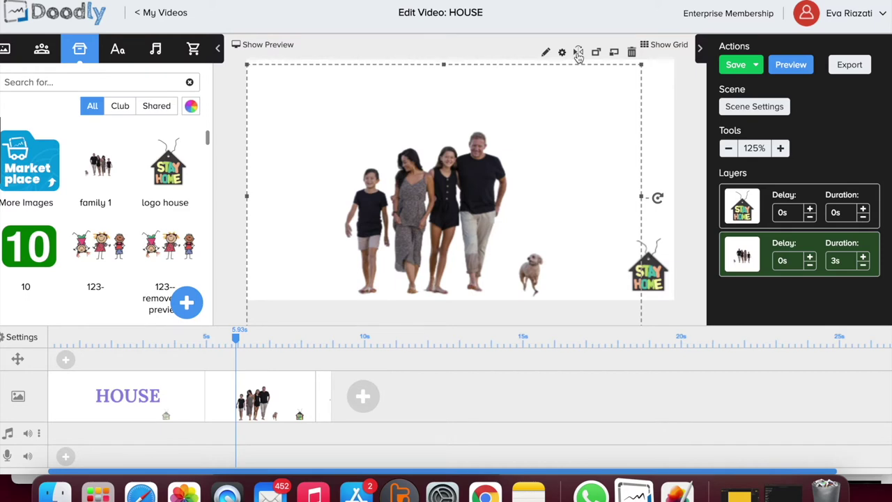
{"action": "left_click", "coordinate": [579, 54]}
{"action": "mouse_move", "coordinate": [433, 229]}
{"action": "left_mouse_down"}
{"action": "mouse_move", "coordinate": [432, 211]}
{"action": "mouse_move", "coordinate": [433, 222]}
{"action": "left_mouse_up"}
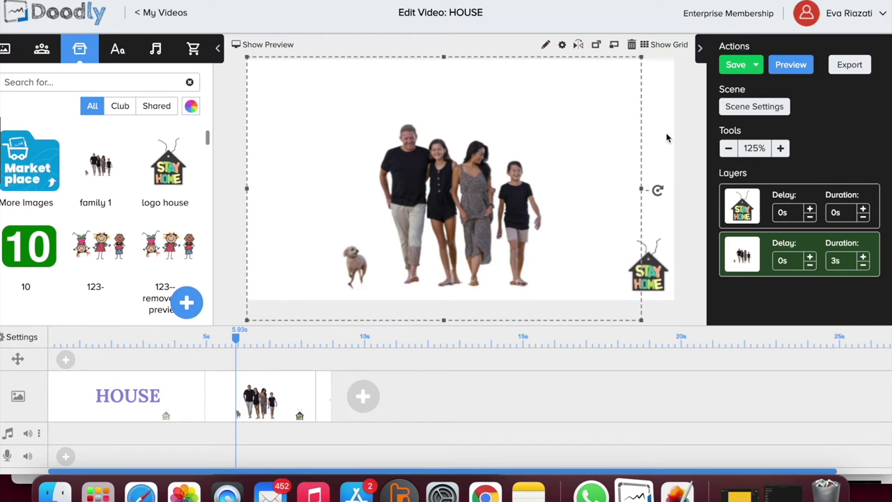
- Preview the family scene and return to the editor
{"action": "left_click", "coordinate": [666, 138]}
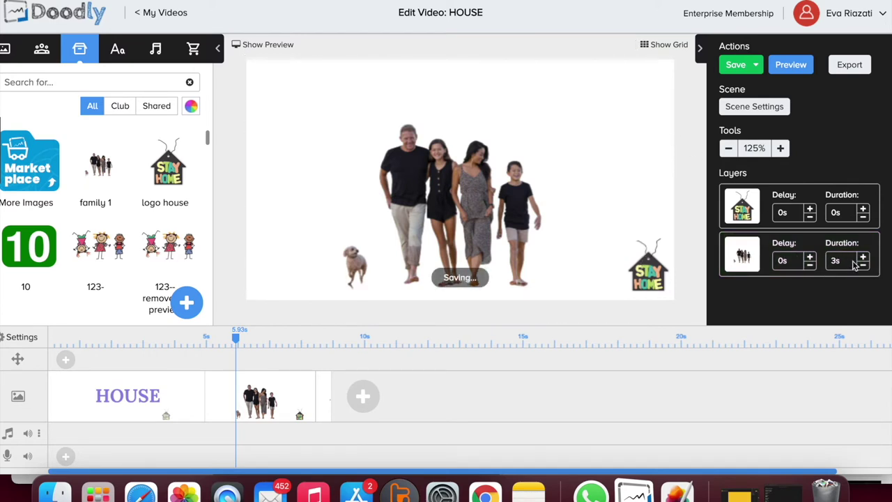
{"action": "left_click", "coordinate": [792, 65]}
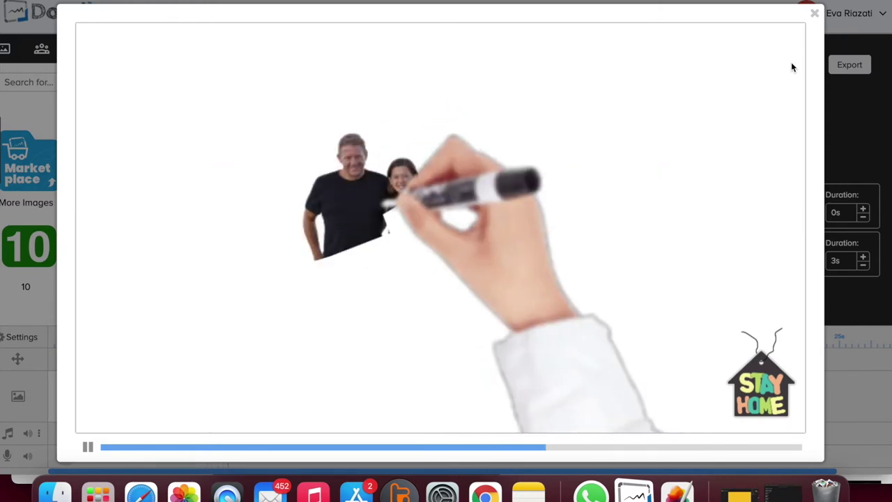
{"action": "left_click", "coordinate": [814, 14]}
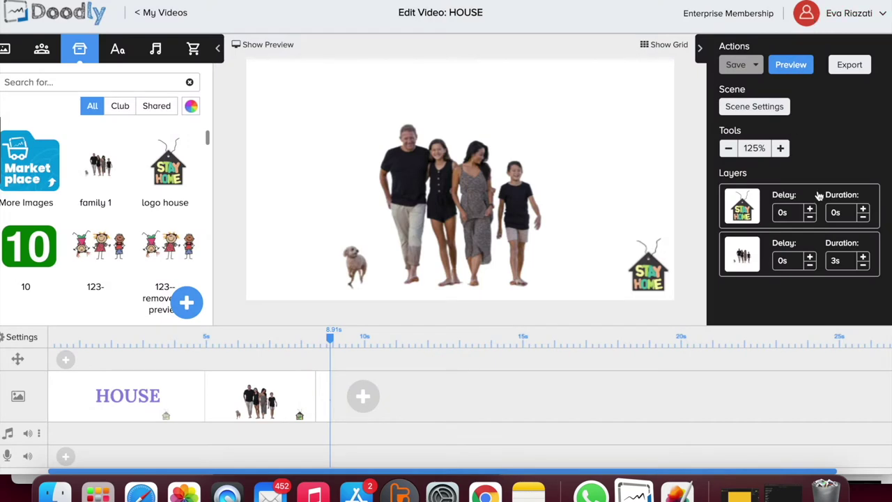
- Switch the family photo's reveal mode from Draw to Fade, then reposition it on the canvas
{"action": "left_click", "coordinate": [472, 165]}
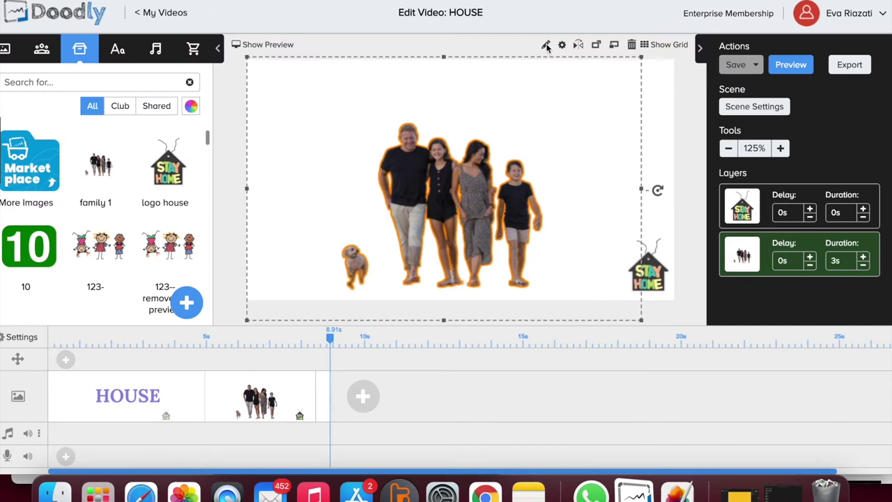
{"action": "left_click_drag", "start_coordinate": [577, 112], "coordinate": [555, 159]}
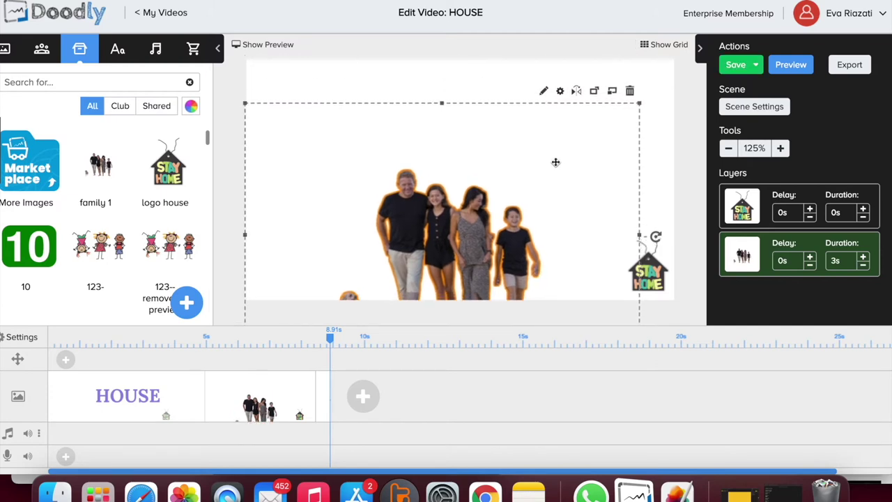
{"action": "left_click", "coordinate": [545, 91]}
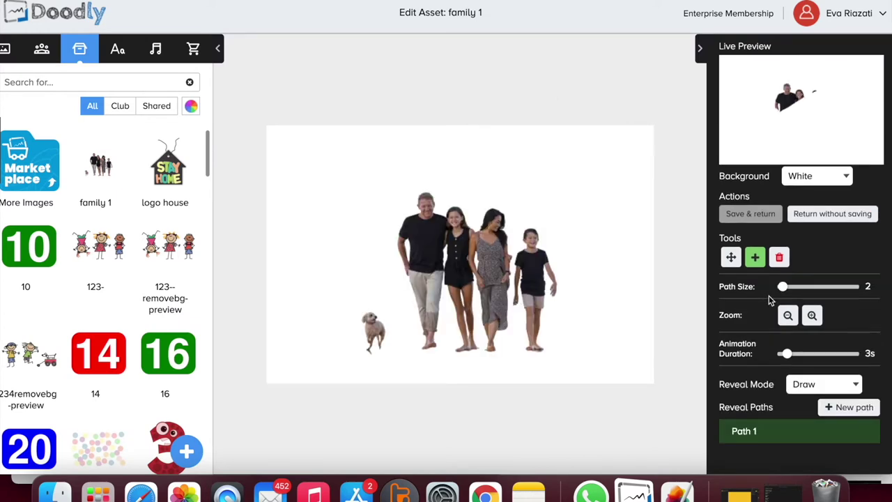
{"action": "left_click", "coordinate": [801, 388]}
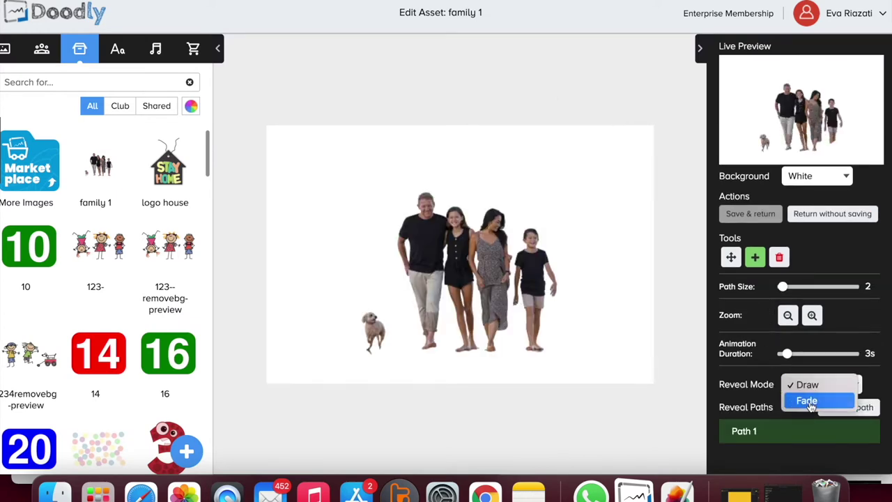
{"action": "left_click", "coordinate": [808, 401]}
{"action": "left_click", "coordinate": [761, 225]}
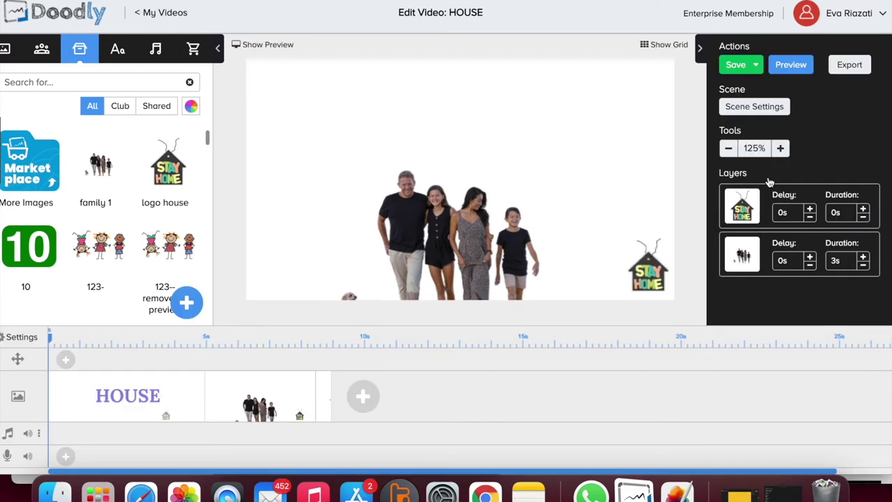
{"action": "left_click_drag", "start_coordinate": [583, 197], "coordinate": [593, 142]}
{"action": "left_click", "coordinate": [660, 130]}
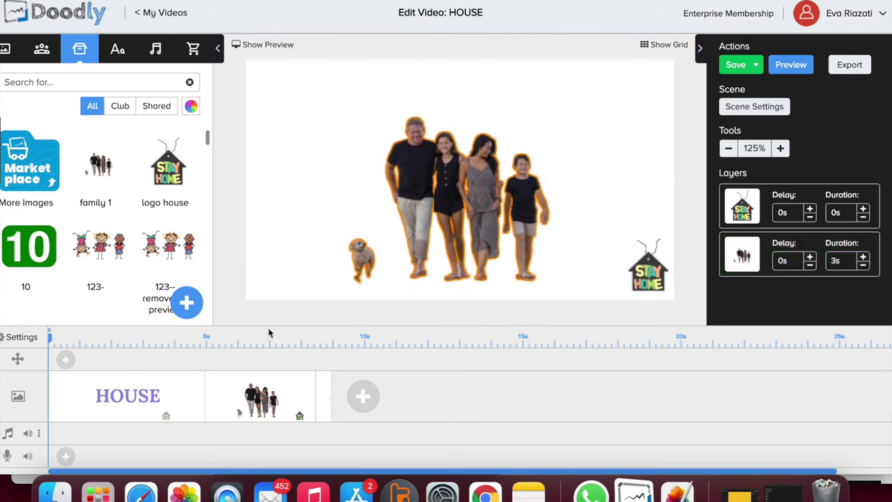
- Add a Lora-Bold text element reading FAMILY to the scene
{"action": "left_click", "coordinate": [118, 50]}
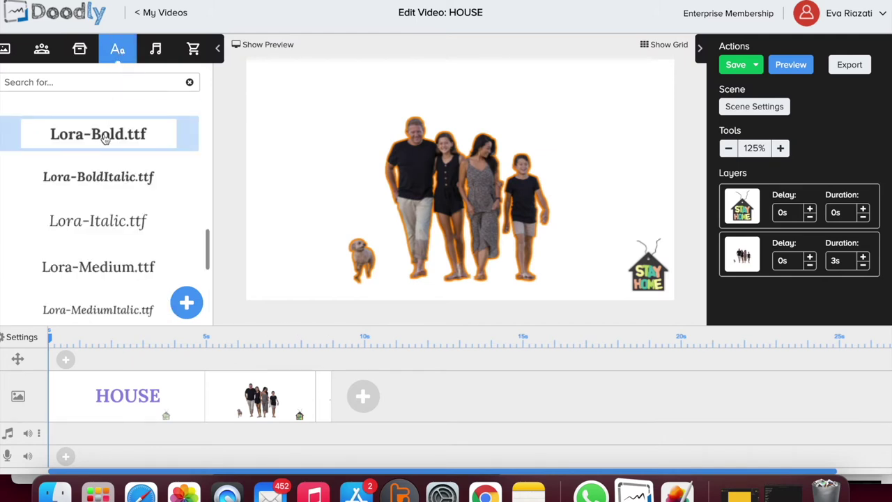
{"action": "left_click_drag", "start_coordinate": [103, 136], "coordinate": [443, 95]}
{"action": "double_click", "coordinate": [443, 95]}
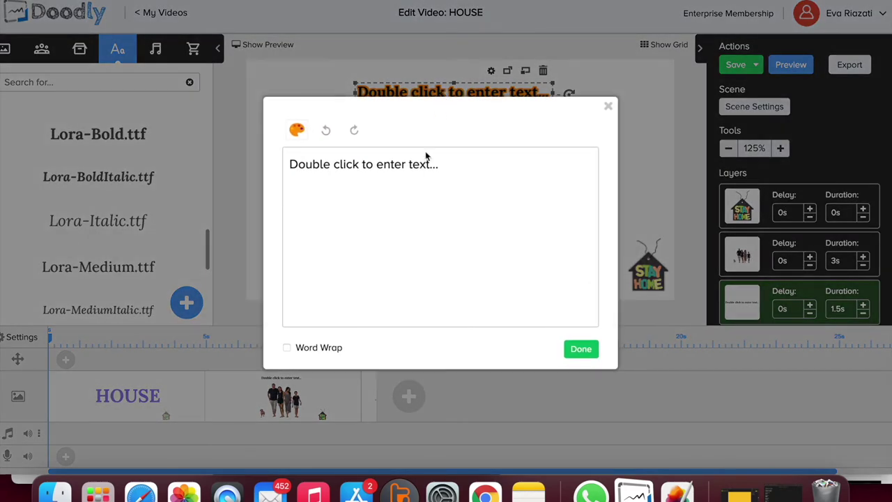
{"action": "left_click_drag", "start_coordinate": [447, 166], "coordinate": [266, 159]}
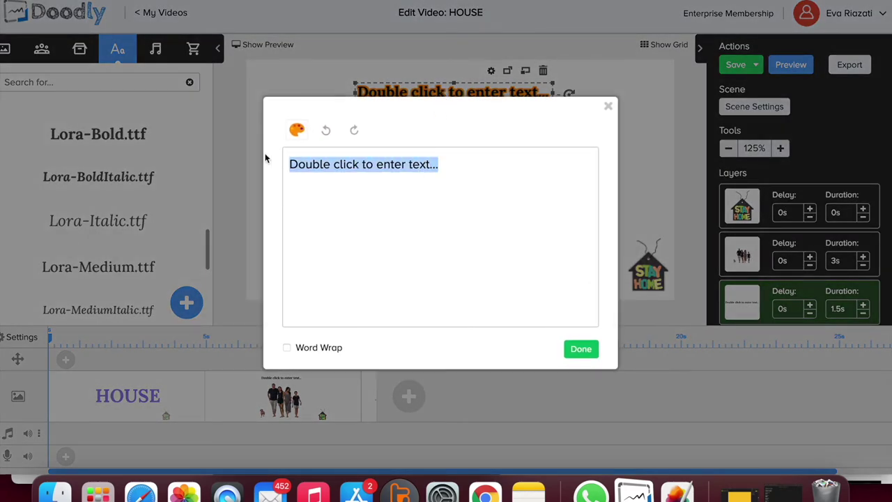
{"action": "type", "text": "FAMIL"}
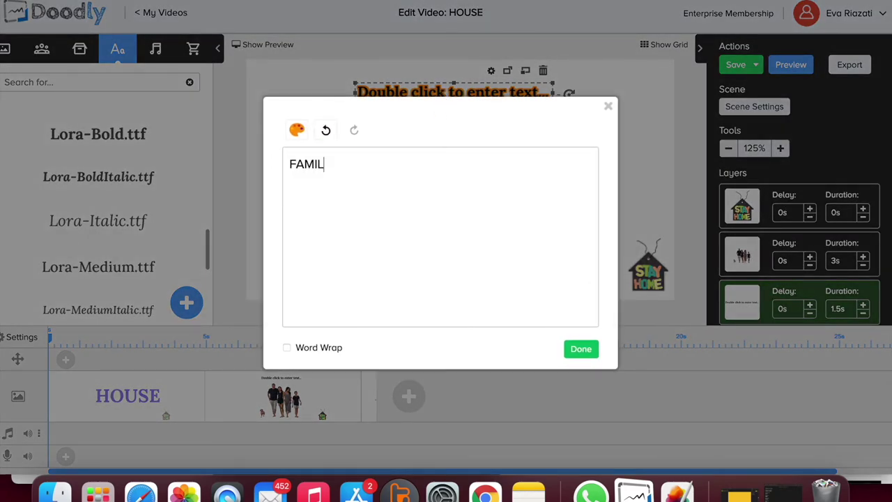
{"action": "left_click", "coordinate": [590, 352]}
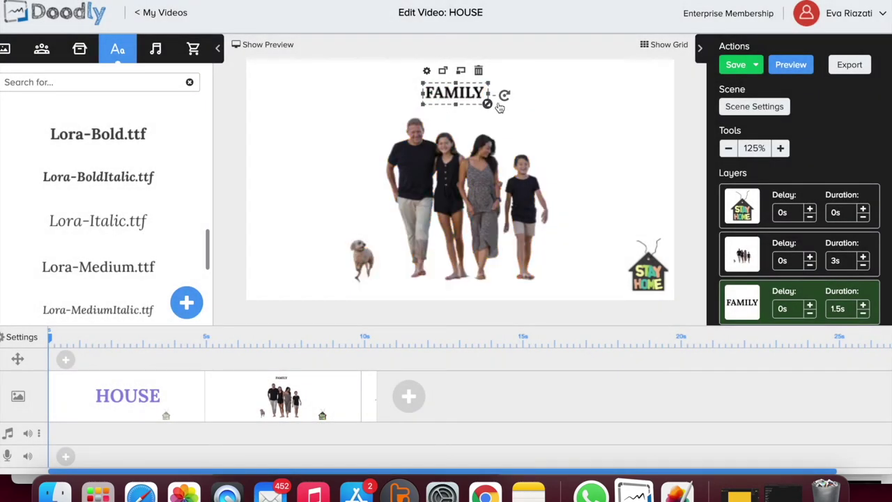
- Enlarge the FAMILY title and centre it above the family photo
{"action": "left_click_drag", "start_coordinate": [486, 103], "coordinate": [573, 131]}
{"action": "left_click_drag", "start_coordinate": [422, 106], "coordinate": [319, 107]}
{"action": "left_click_drag", "start_coordinate": [565, 110], "coordinate": [522, 96]}
{"action": "left_click_drag", "start_coordinate": [447, 96], "coordinate": [491, 96]}
{"action": "left_click", "coordinate": [613, 133]}
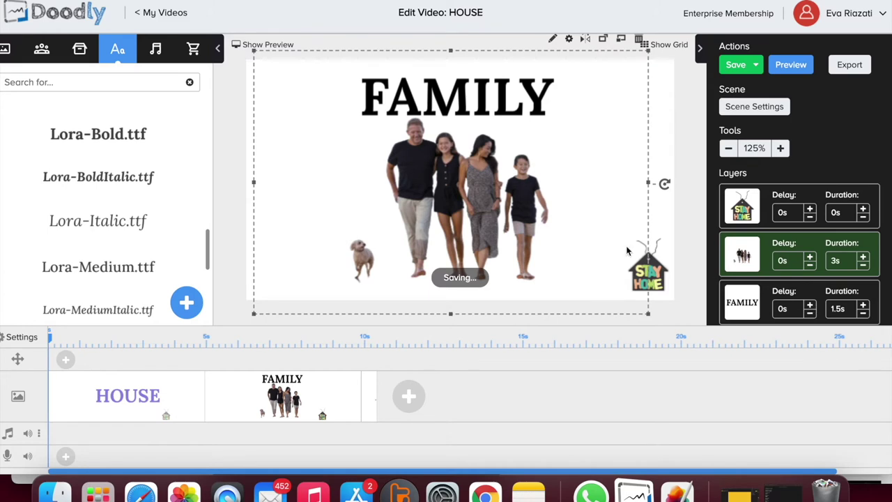
{"action": "left_click", "coordinate": [424, 340]}
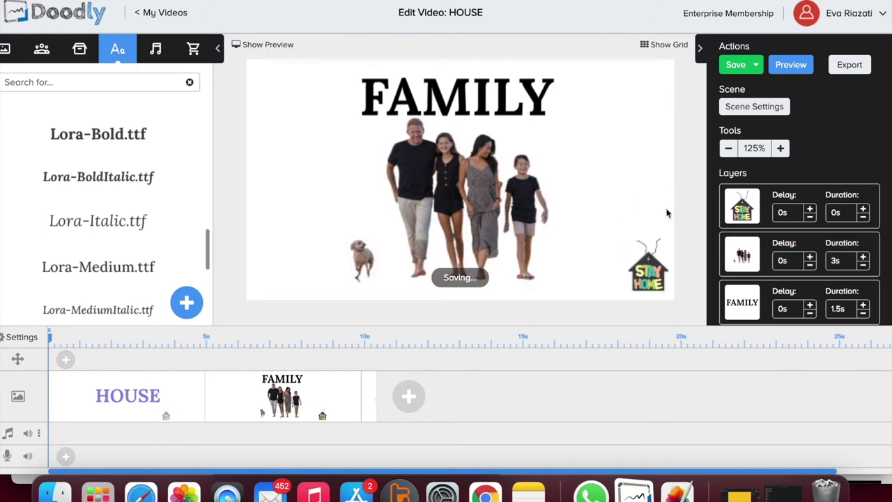
- Preview the family scene, lengthen the FAMILY title's duration to 2s, and preview again
{"action": "right_click", "coordinate": [344, 392]}
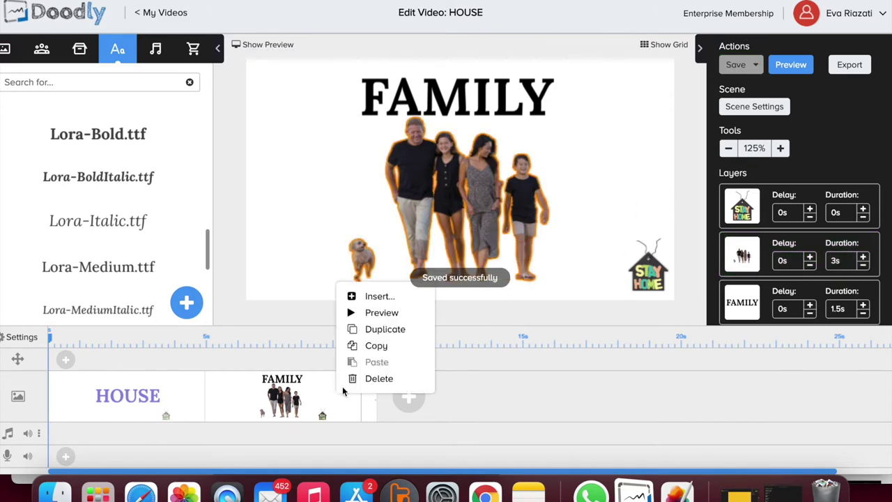
{"action": "left_click", "coordinate": [379, 322]}
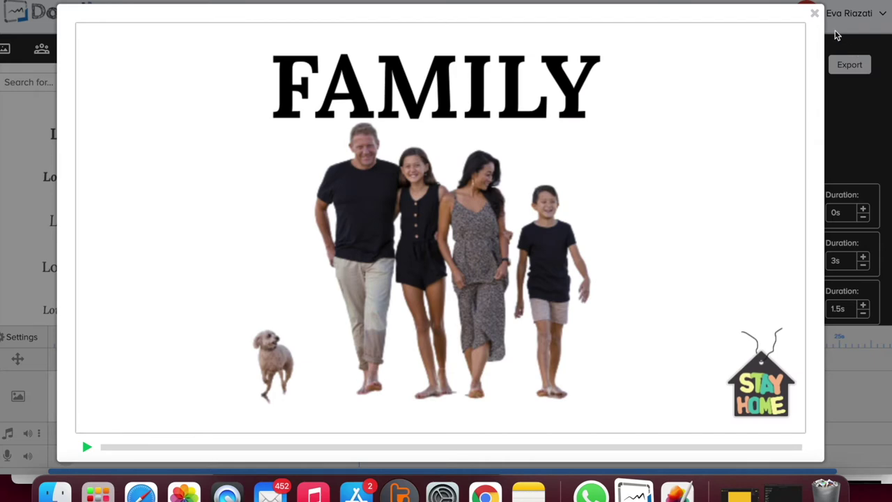
{"action": "left_click", "coordinate": [814, 12]}
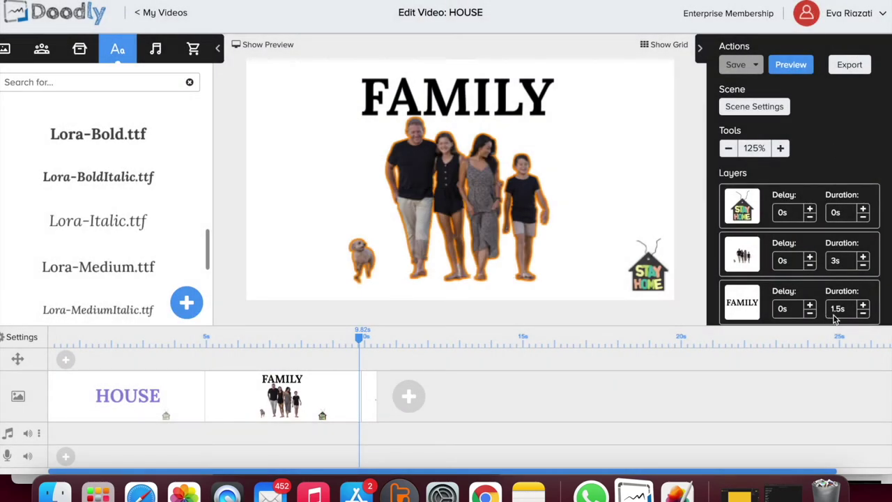
{"action": "left_click", "coordinate": [863, 305]}
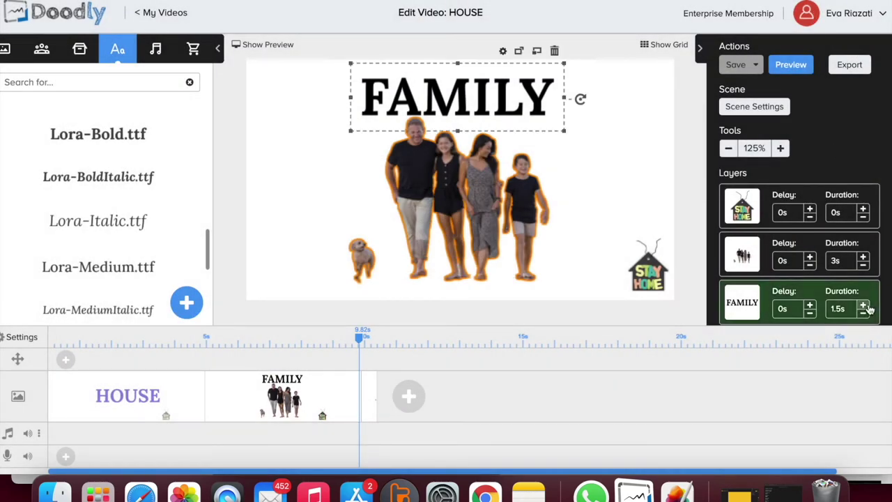
{"action": "left_click", "coordinate": [699, 216]}
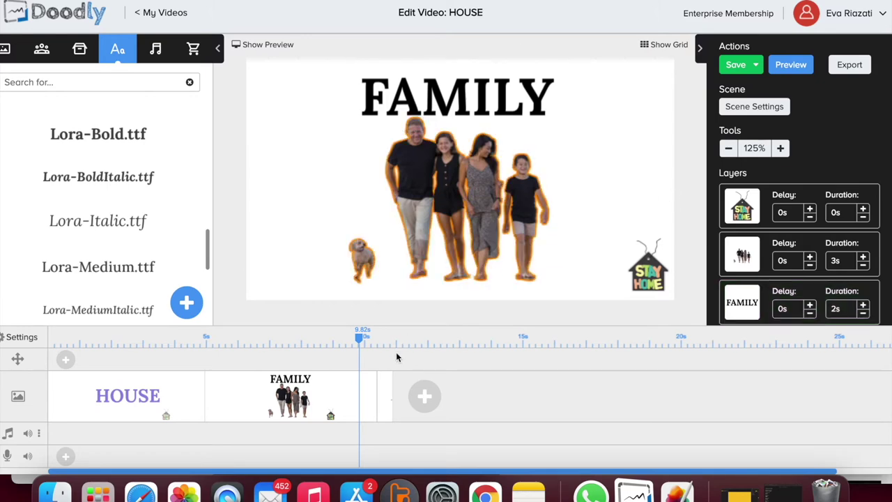
{"action": "right_click", "coordinate": [334, 402]}
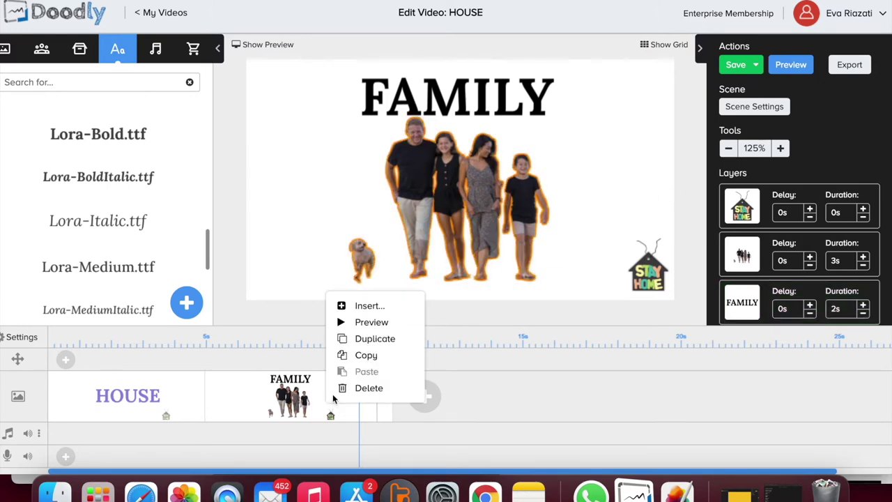
{"action": "left_click", "coordinate": [371, 320]}
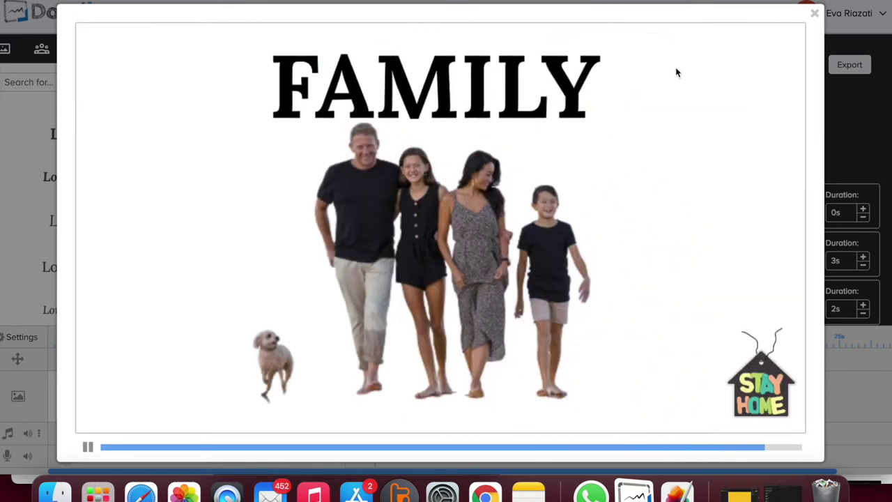
{"action": "left_click", "coordinate": [813, 15]}
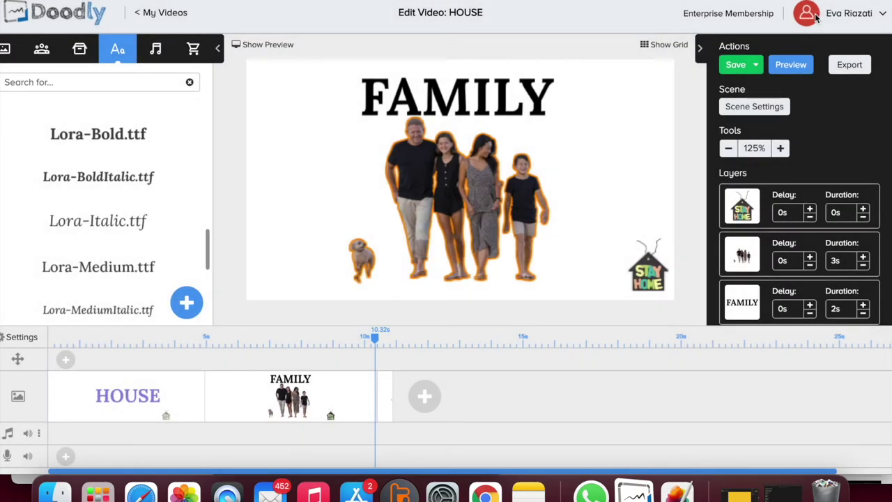
- Move the FAMILY layer above the family photo layer and preview the new order
{"action": "left_click_drag", "start_coordinate": [764, 315], "coordinate": [763, 263]}
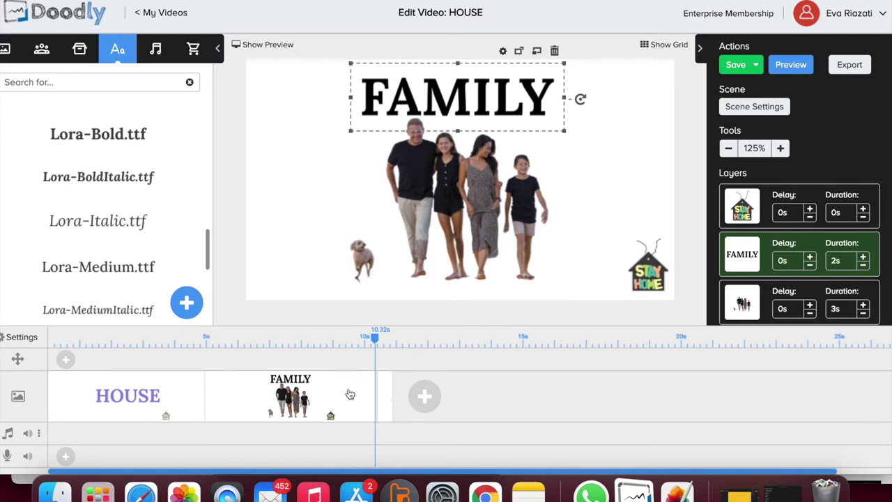
{"action": "right_click", "coordinate": [350, 394]}
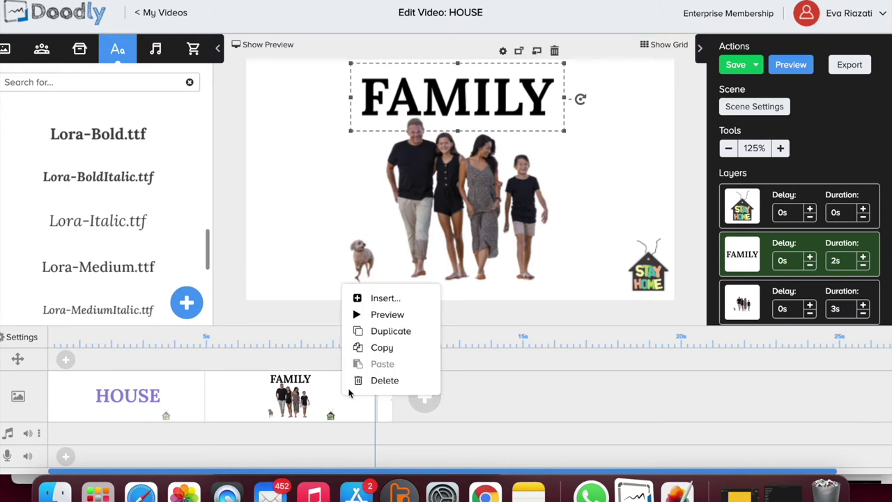
{"action": "left_click", "coordinate": [389, 319]}
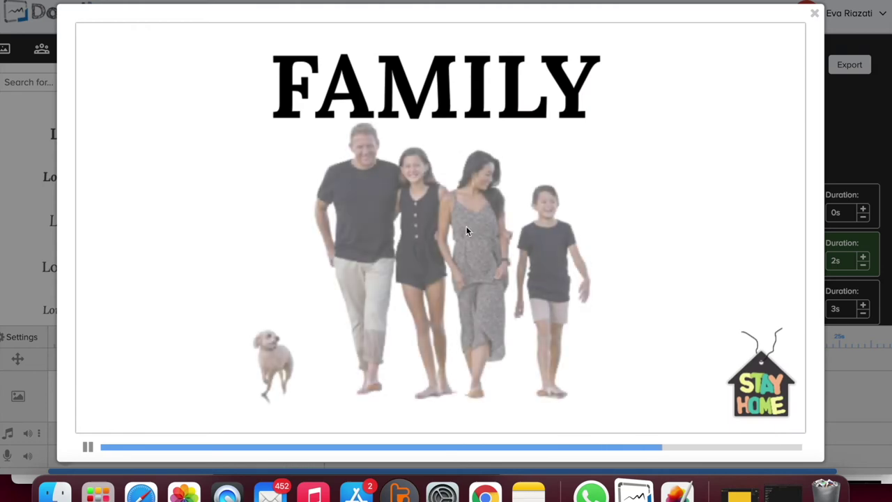
{"action": "left_click", "coordinate": [813, 13]}
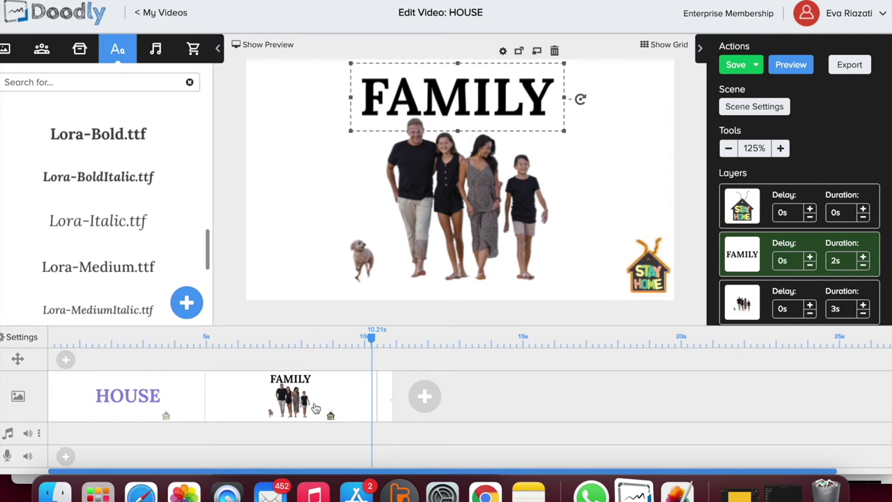
- Stop using the video-wide board and hand style for this scene, remove the drawing hand, and preview it
{"action": "left_click", "coordinate": [733, 112]}
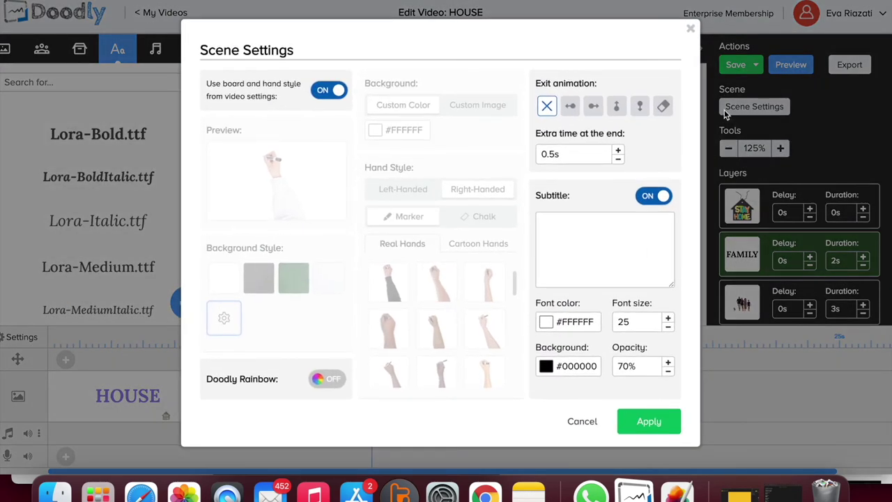
{"action": "left_click", "coordinate": [328, 91]}
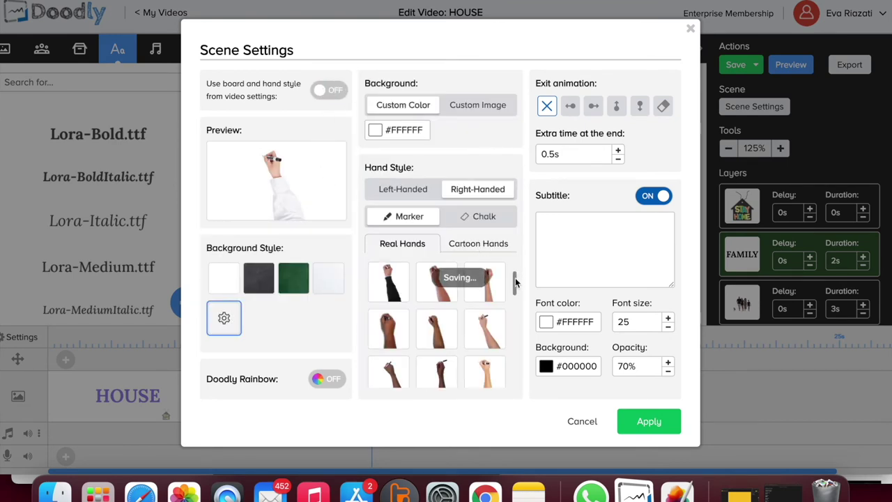
{"action": "left_click_drag", "start_coordinate": [515, 281], "coordinate": [514, 368]}
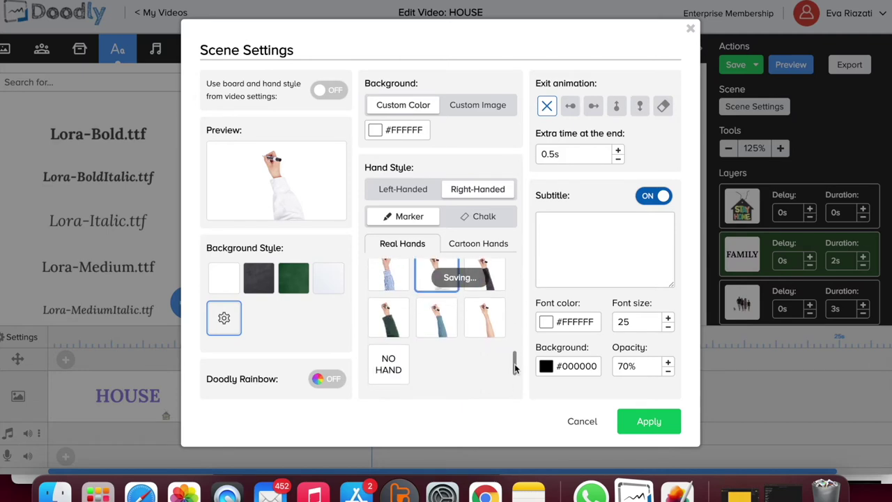
{"action": "left_click", "coordinate": [388, 371]}
{"action": "left_click", "coordinate": [648, 422]}
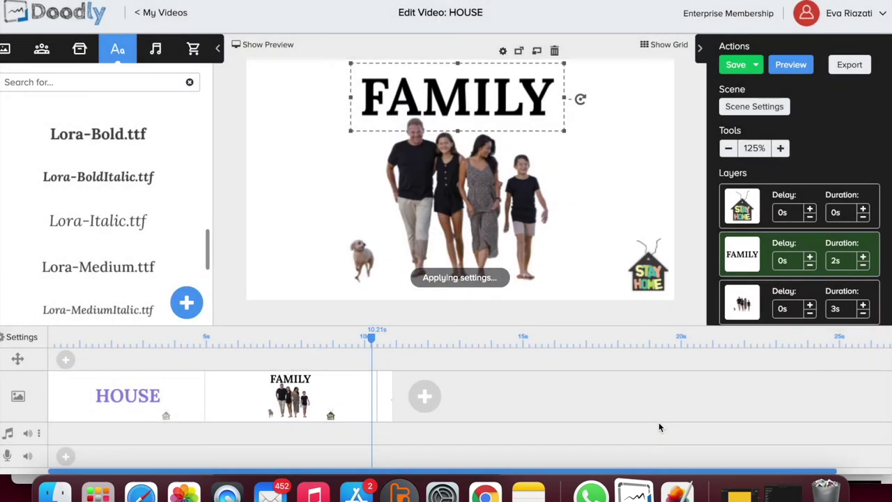
{"action": "right_click", "coordinate": [345, 396]}
{"action": "left_click", "coordinate": [389, 314]}
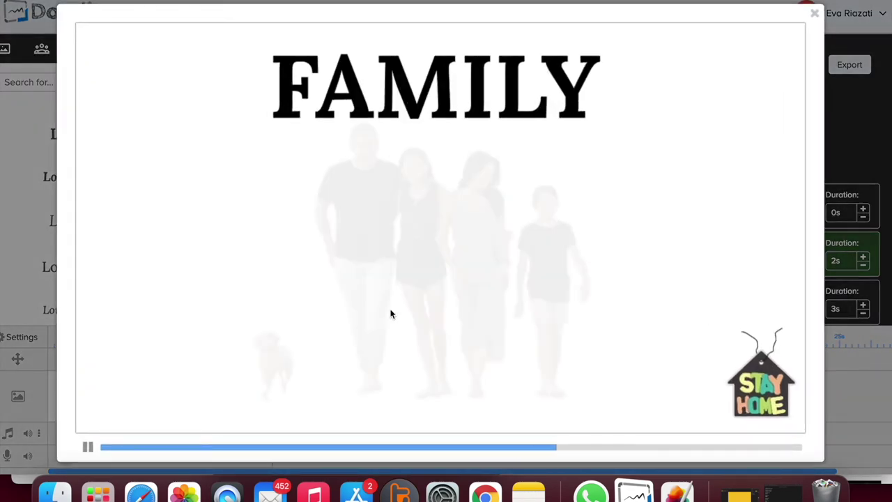
{"action": "left_click", "coordinate": [814, 15]}
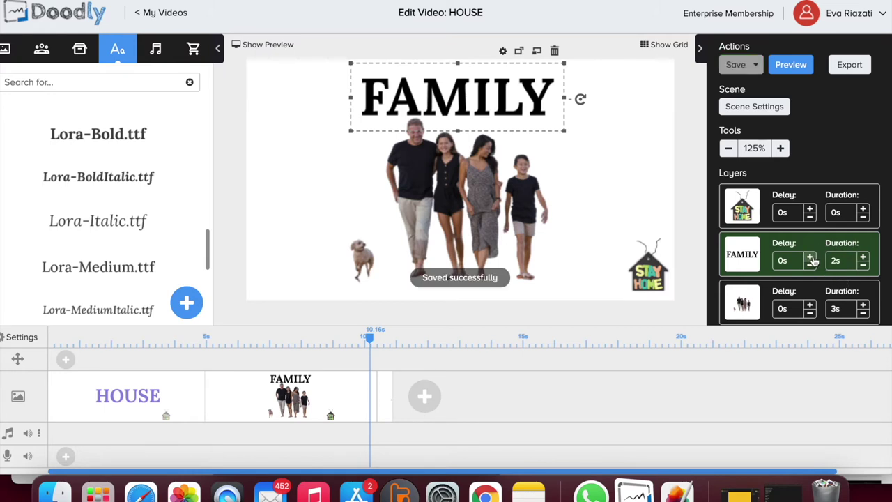
- Cut the FAMILY title's duration to 0s so it appears instantly, and preview the scene
{"action": "left_click", "coordinate": [864, 265]}
{"action": "left_click", "coordinate": [864, 264]}
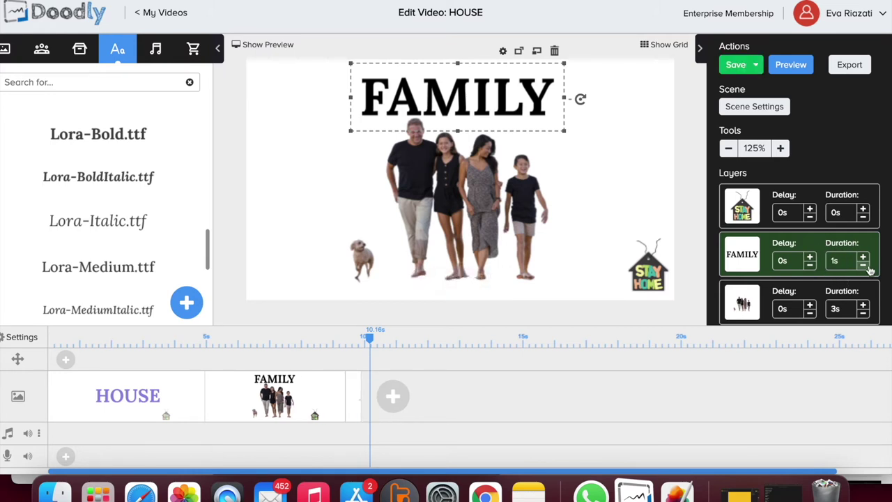
{"action": "left_click", "coordinate": [864, 265]}
{"action": "left_click", "coordinate": [864, 264]}
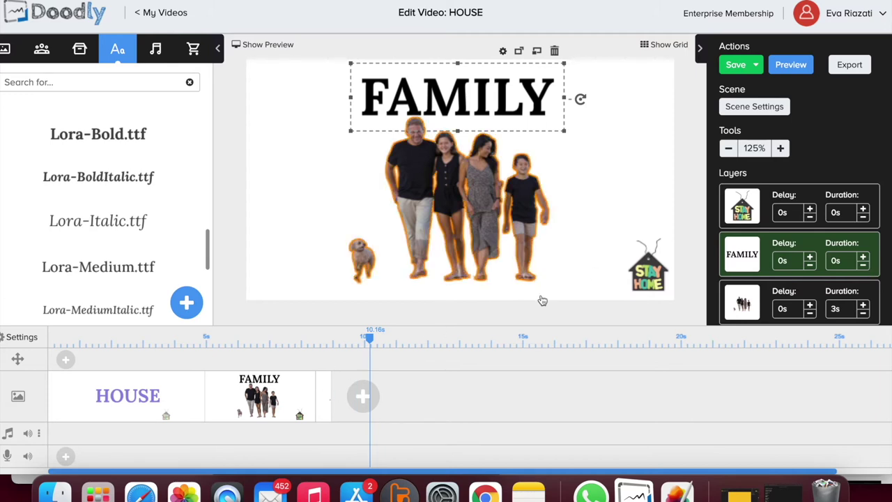
{"action": "right_click", "coordinate": [298, 401]}
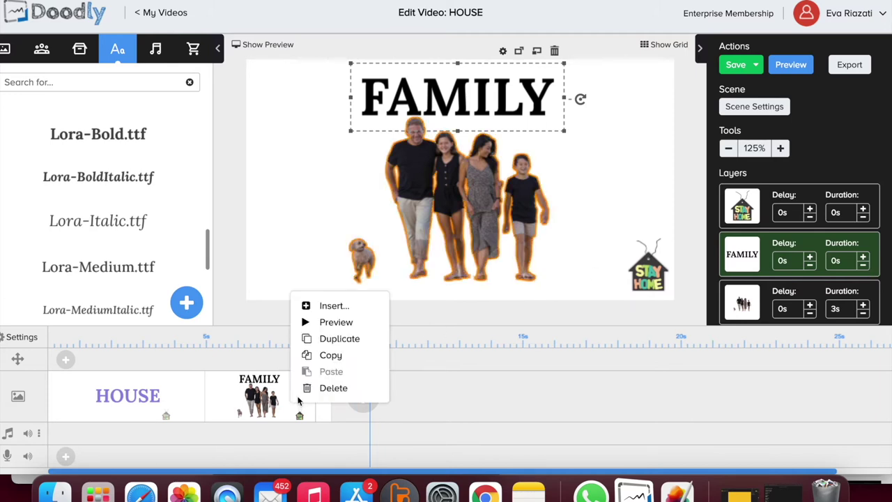
{"action": "left_click", "coordinate": [336, 322]}
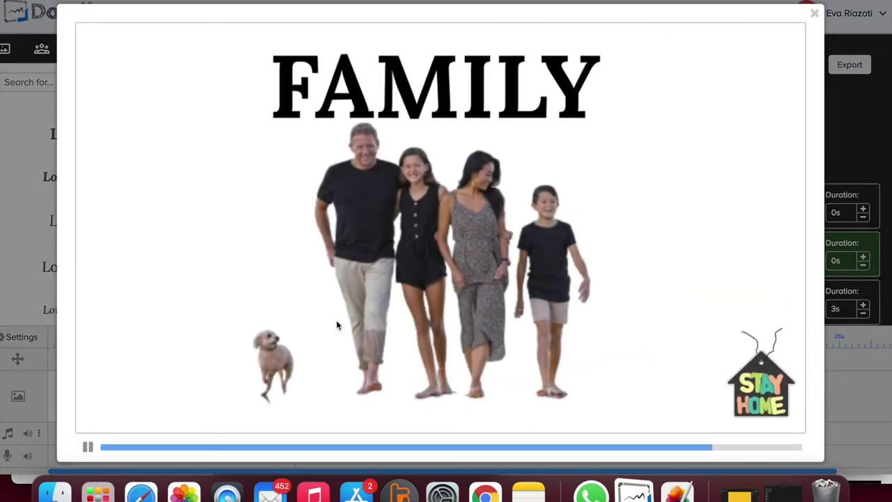
{"action": "left_click", "coordinate": [815, 14]}
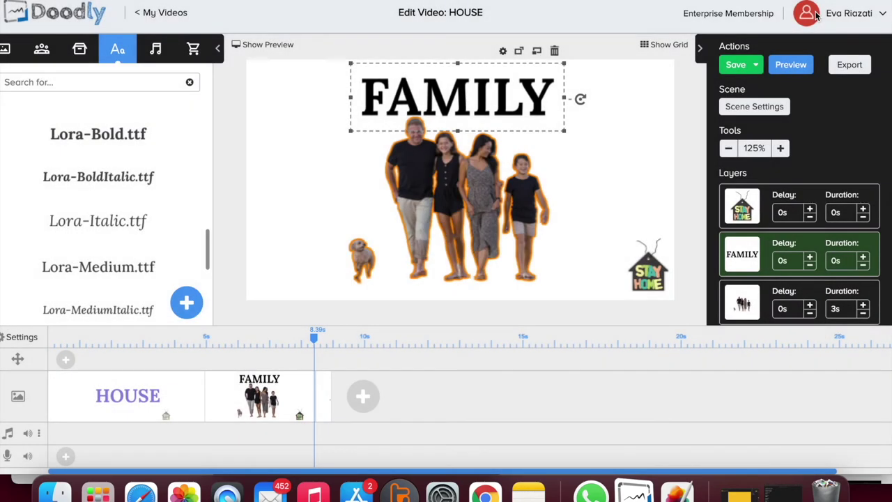
- Give the FAMILY title and the family photo a 1s delay each, then preview the scene
{"action": "left_click", "coordinate": [809, 259]}
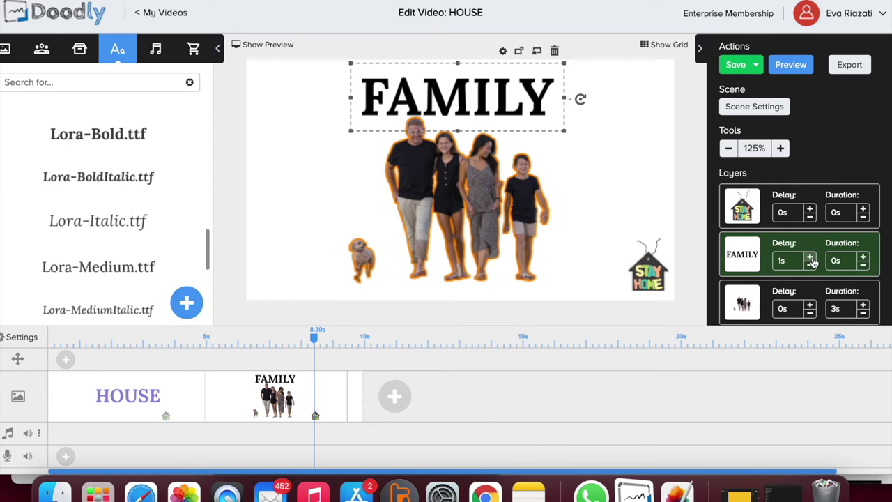
{"action": "left_click", "coordinate": [810, 307]}
{"action": "left_click", "coordinate": [809, 307]}
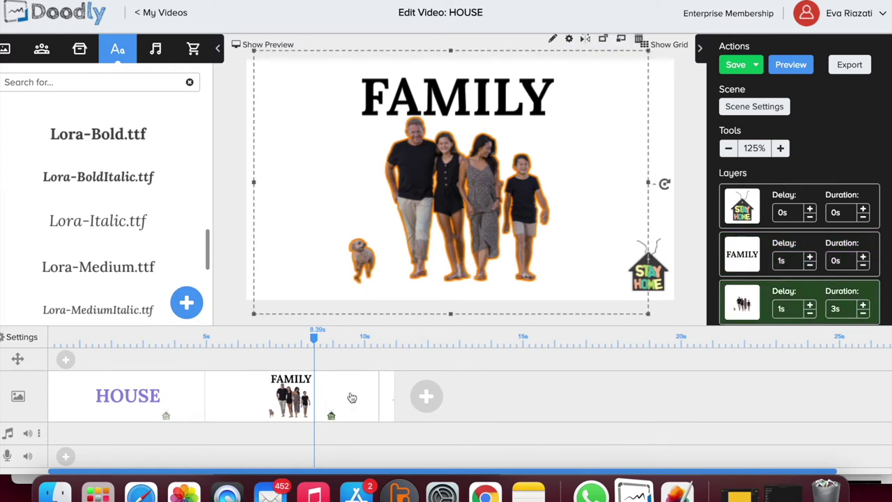
{"action": "right_click", "coordinate": [351, 397]}
{"action": "left_click", "coordinate": [388, 315]}
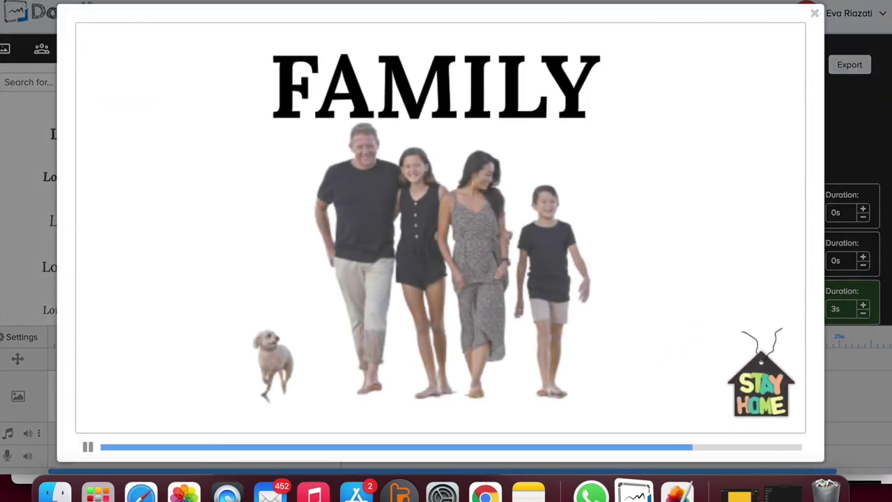
{"action": "left_click", "coordinate": [814, 13]}
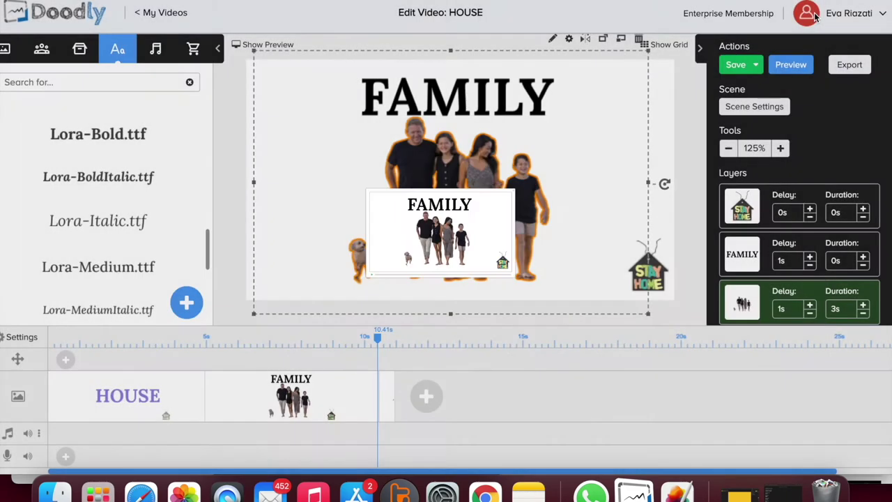
- Apply 2s of extra end time to the FAMILY scene and preview the whole video
{"action": "left_click", "coordinate": [725, 107]}
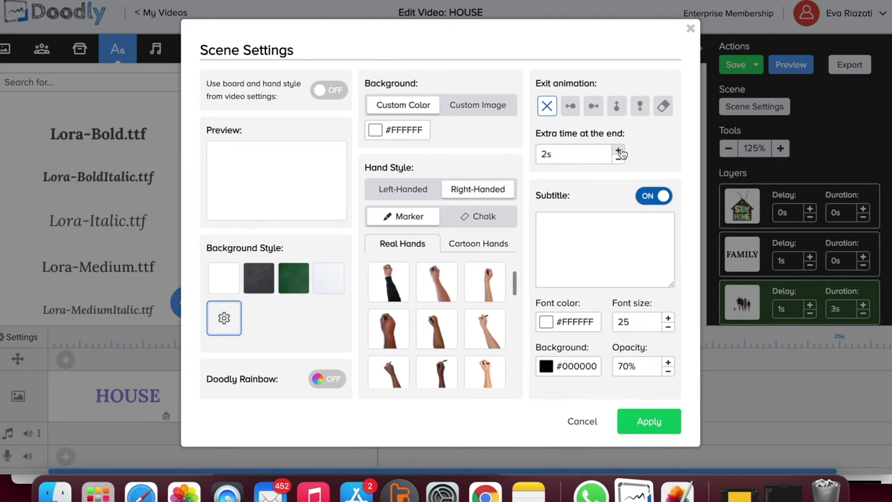
{"action": "left_click", "coordinate": [650, 420]}
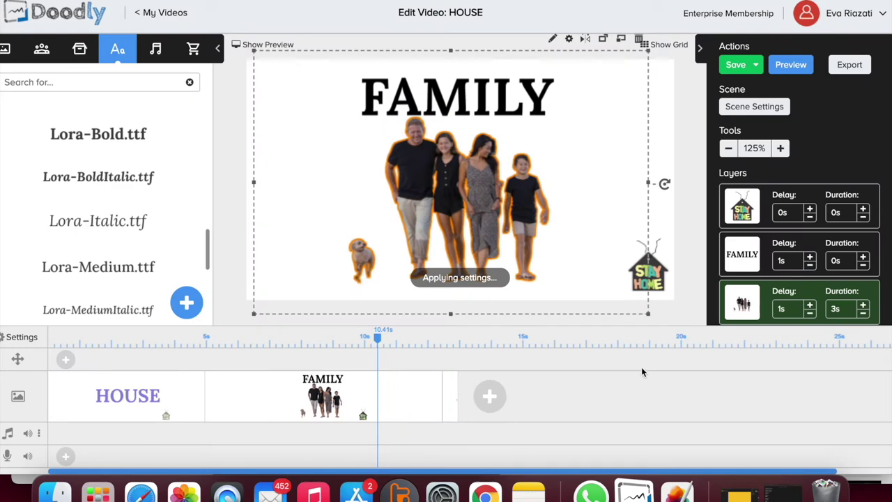
{"action": "left_click", "coordinate": [801, 64]}
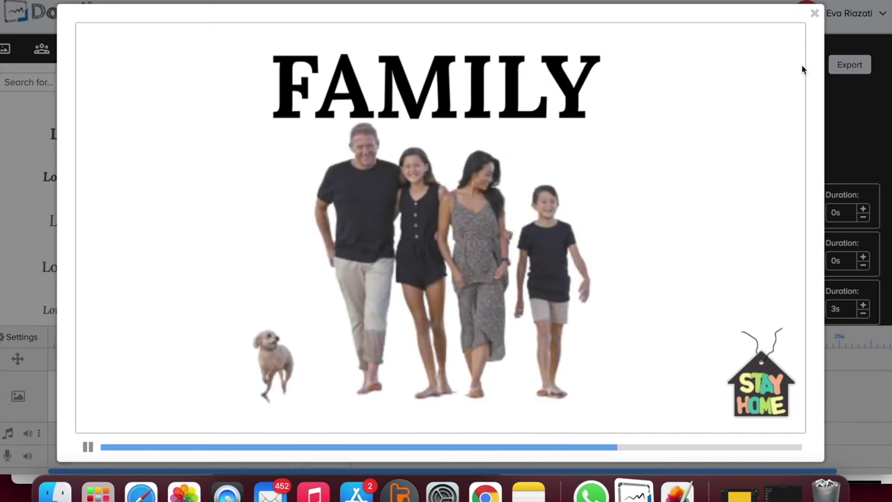
{"action": "left_click", "coordinate": [814, 13]}
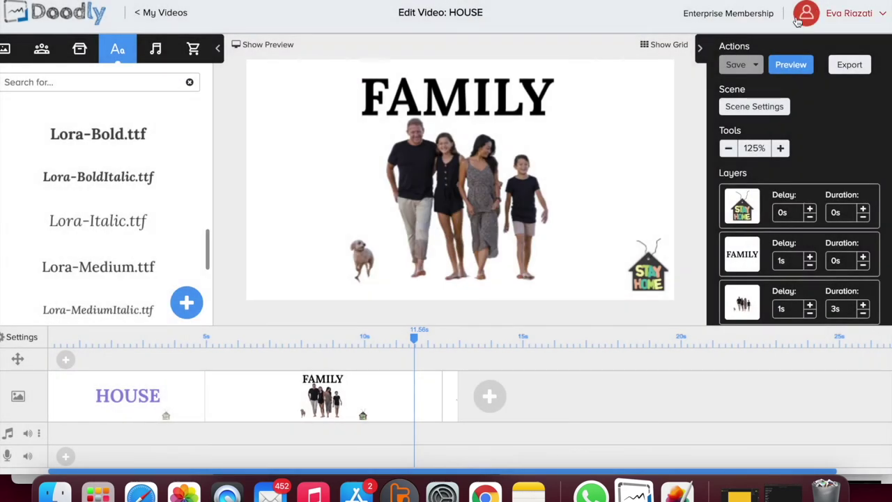
- In the empty third scene, search props for 'fence' and place the sketched fence in the upper right
{"action": "left_click", "coordinate": [452, 399]}
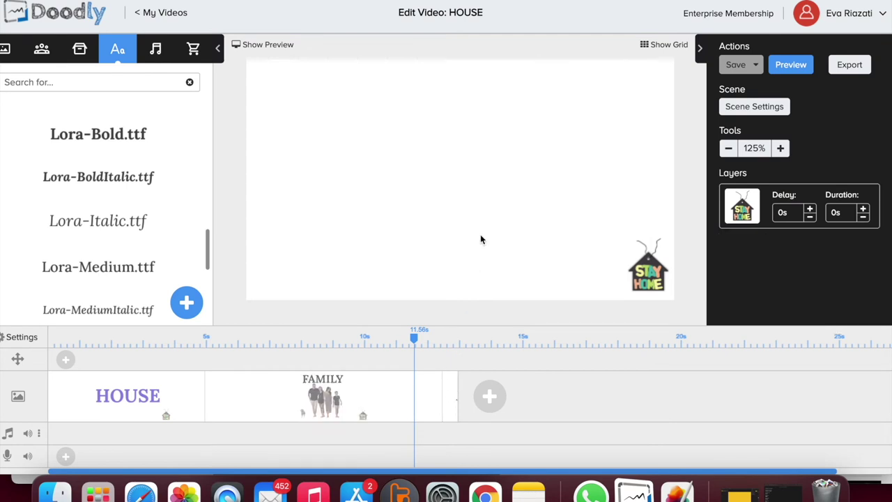
{"action": "left_click", "coordinate": [80, 50]}
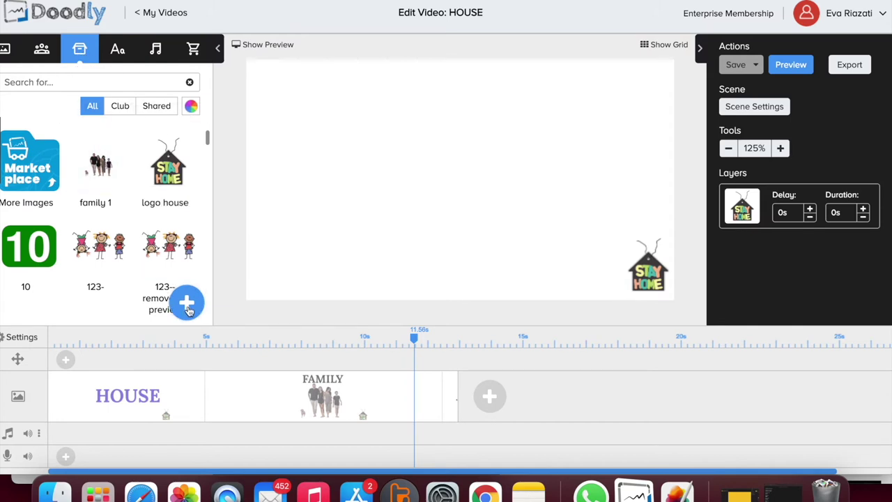
{"action": "left_click", "coordinate": [45, 82]}
{"action": "type", "text": "fence"}
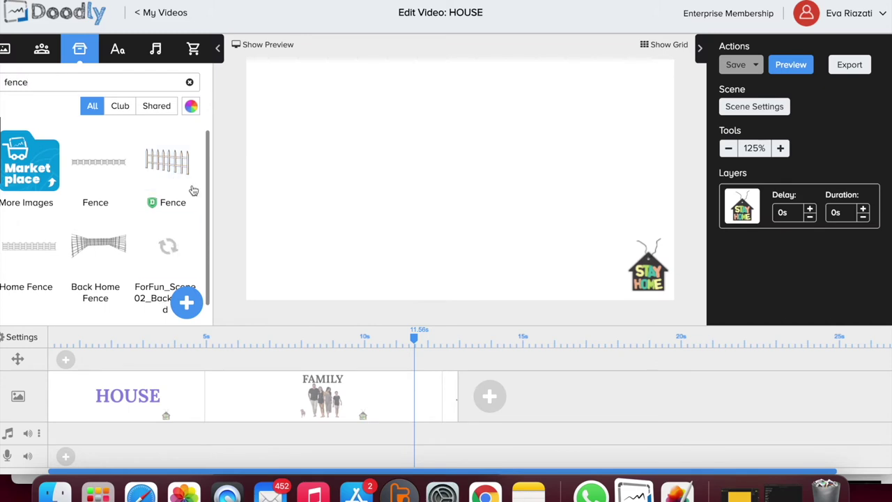
{"action": "left_click_drag", "start_coordinate": [207, 182], "coordinate": [392, 188]}
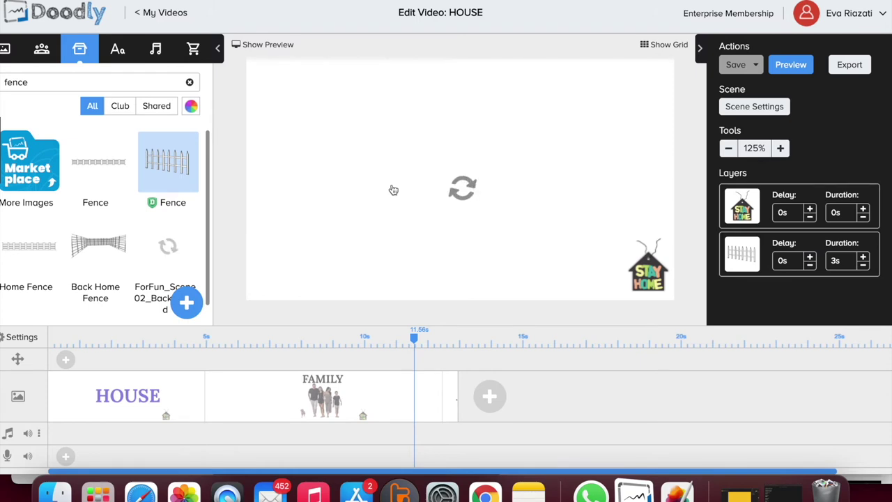
{"action": "left_click_drag", "start_coordinate": [392, 175], "coordinate": [534, 158]}
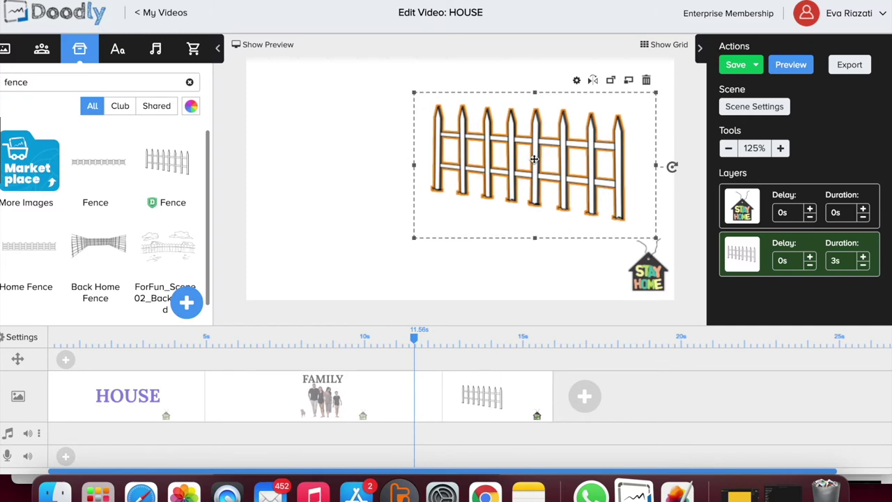
{"action": "left_click", "coordinate": [333, 147]}
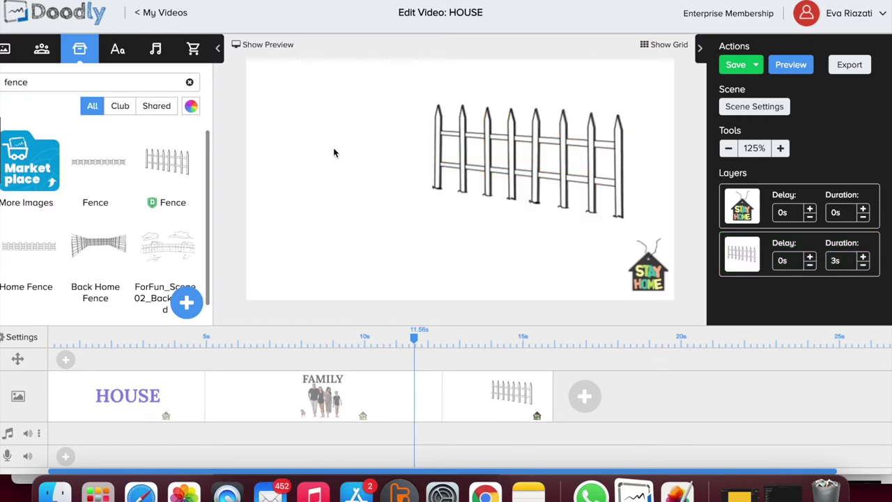
- Upload fence.png as a new custom prop named fence
{"action": "left_click", "coordinate": [186, 301]}
{"action": "left_click", "coordinate": [457, 228]}
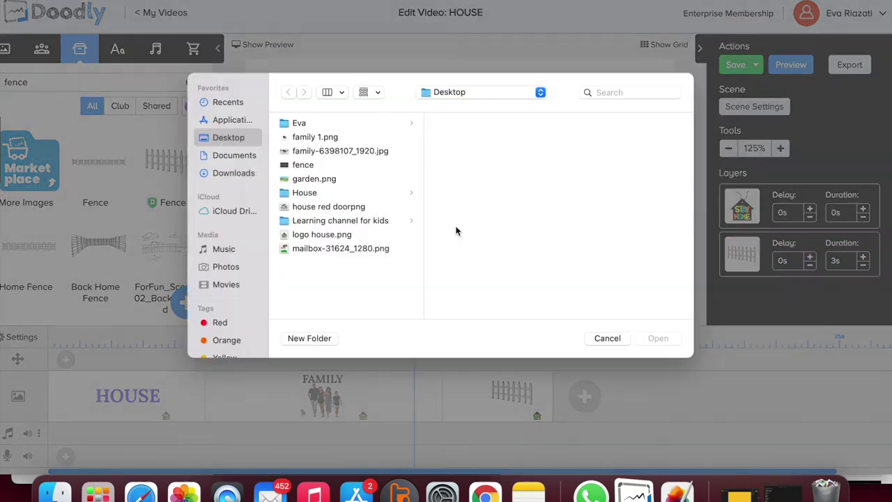
{"action": "left_click", "coordinate": [307, 175]}
{"action": "left_click", "coordinate": [652, 347]}
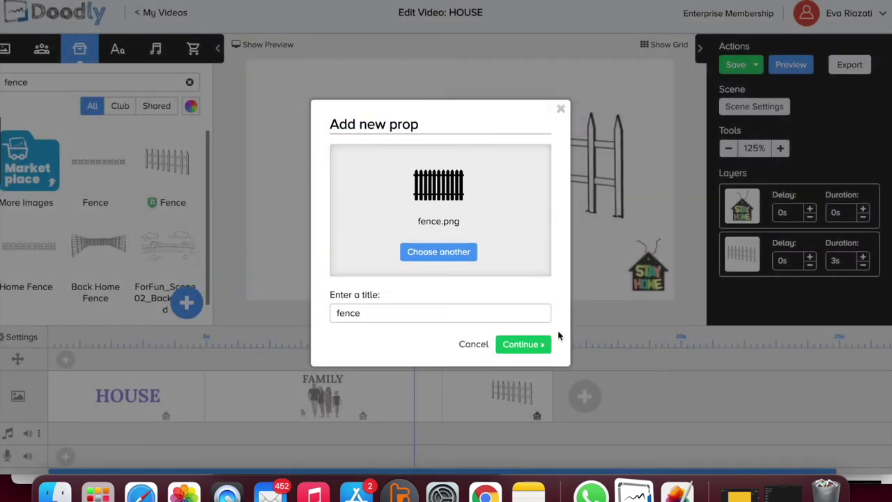
{"action": "left_click", "coordinate": [532, 343]}
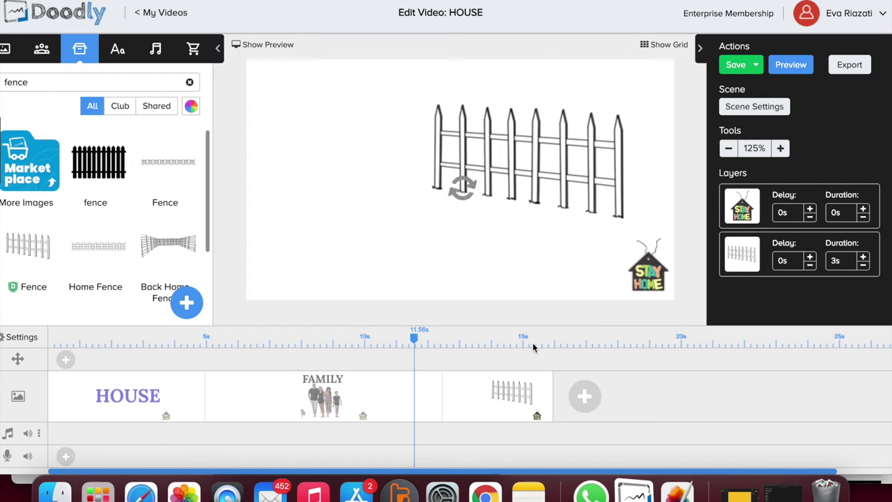
- Move and resize the black fence and the shrunken sketched fence so they sit side by side
{"action": "left_click_drag", "start_coordinate": [474, 212], "coordinate": [397, 254]}
{"action": "left_click_drag", "start_coordinate": [607, 129], "coordinate": [633, 114]}
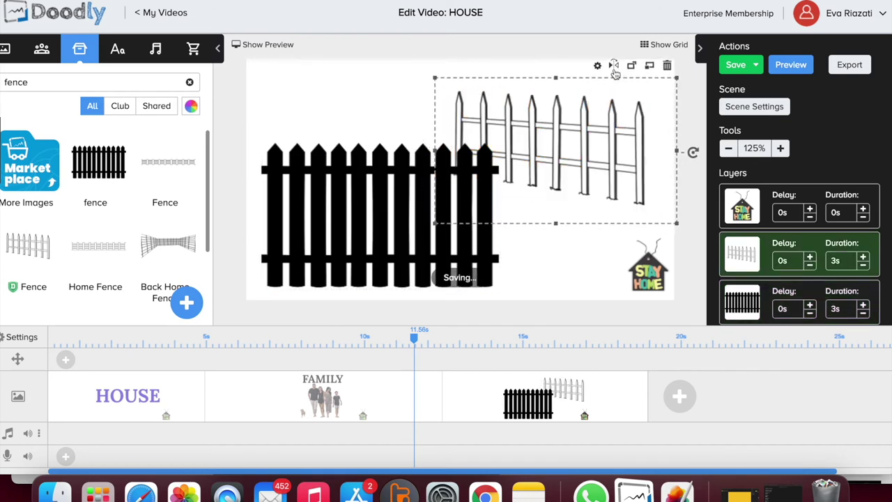
{"action": "left_click_drag", "start_coordinate": [578, 145], "coordinate": [577, 121]}
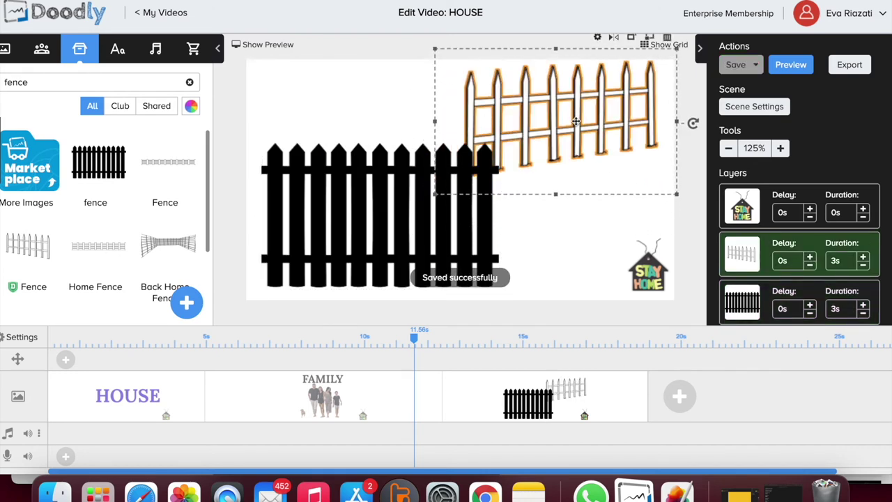
{"action": "left_click_drag", "start_coordinate": [557, 201], "coordinate": [557, 149]}
{"action": "left_click", "coordinate": [479, 243]}
{"action": "left_click_drag", "start_coordinate": [481, 222], "coordinate": [385, 221]}
{"action": "left_click_drag", "start_coordinate": [577, 84], "coordinate": [574, 202]}
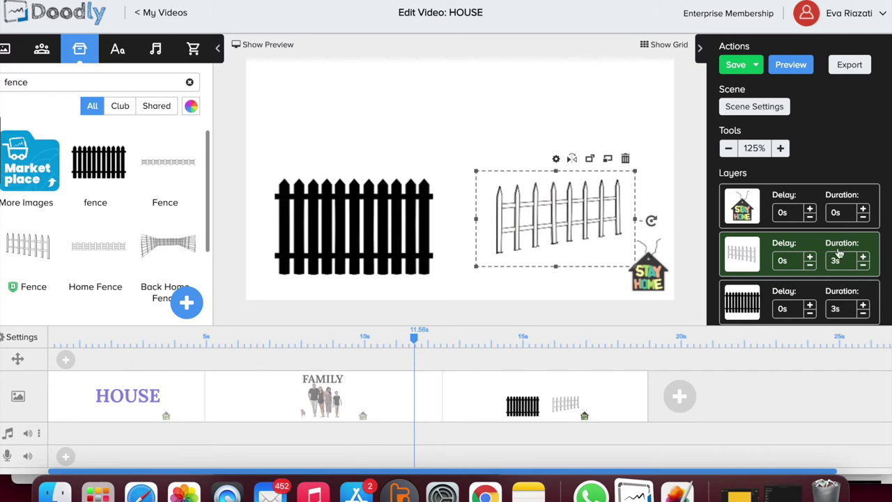
- Duplicate the fence scene, delete the duplicate, and preview the fence scene
{"action": "right_click", "coordinate": [617, 404]}
{"action": "left_click", "coordinate": [647, 340]}
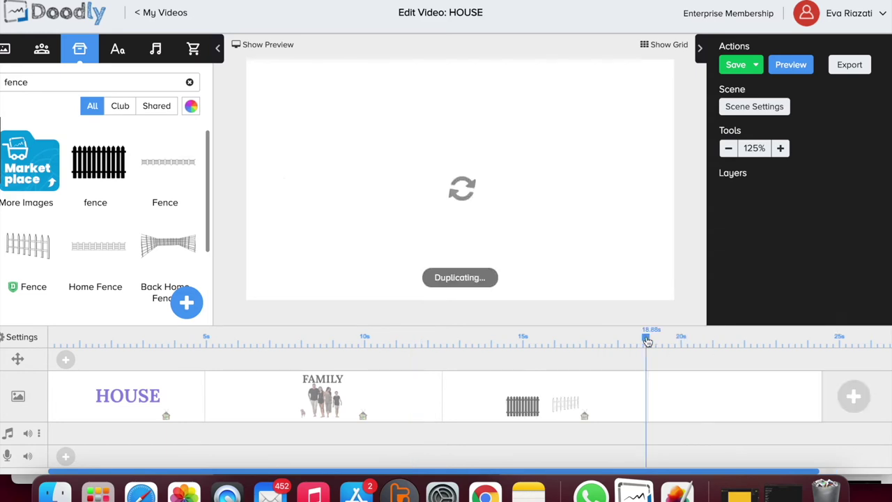
{"action": "right_click", "coordinate": [670, 407]}
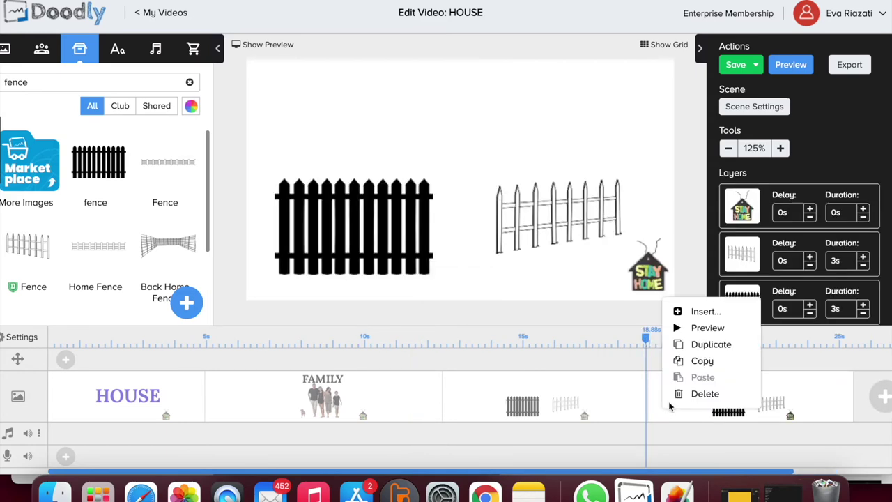
{"action": "left_click", "coordinate": [705, 394]}
{"action": "left_click", "coordinate": [485, 253]}
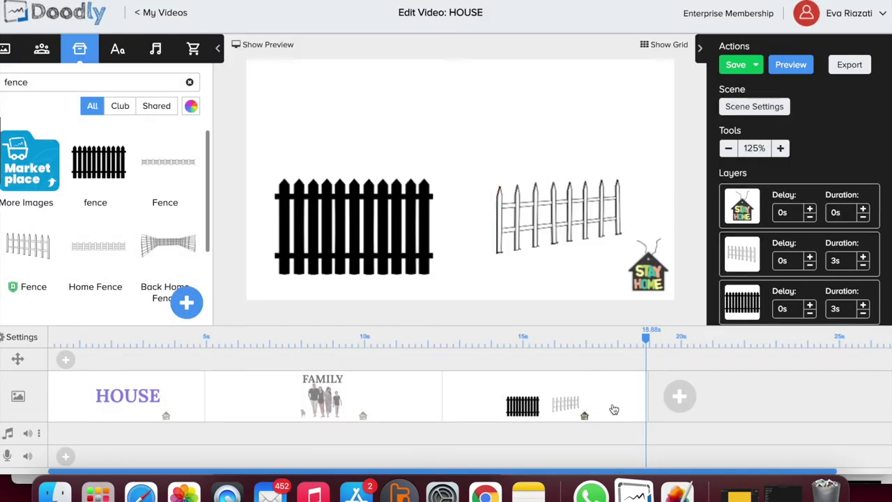
{"action": "right_click", "coordinate": [613, 409]}
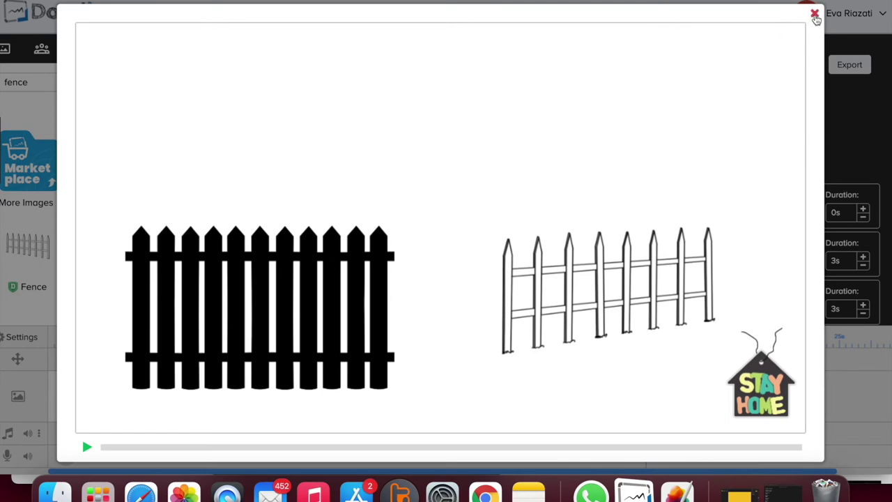
{"action": "left_click", "coordinate": [814, 15]}
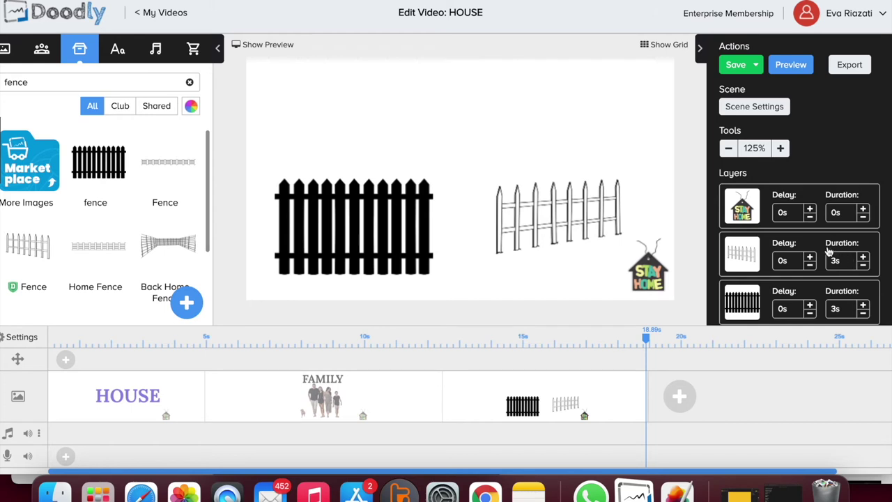
- Cut the white fence layer's drawing duration down to 0s
{"action": "left_click", "coordinate": [862, 265]}
{"action": "left_click", "coordinate": [862, 266]}
{"action": "left_click", "coordinate": [863, 265]}
{"action": "left_click", "coordinate": [863, 266]}
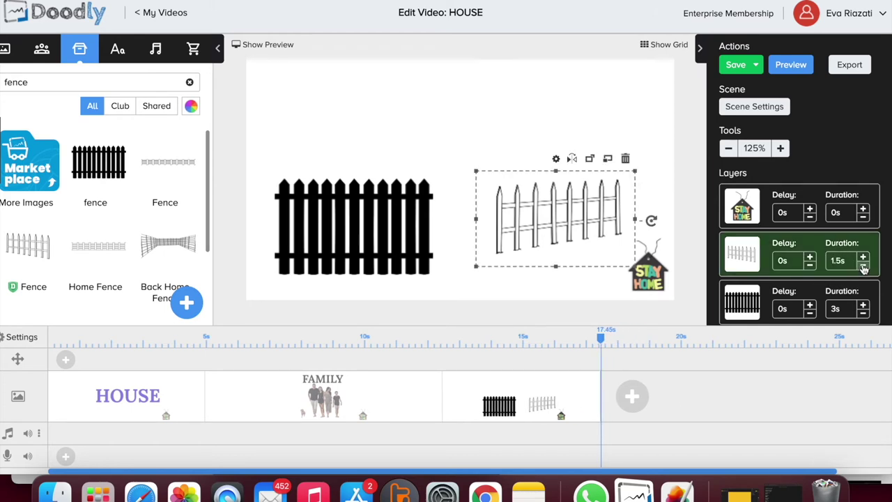
{"action": "left_click", "coordinate": [863, 267]}
{"action": "left_click", "coordinate": [863, 267]}
{"action": "left_click", "coordinate": [863, 267]}
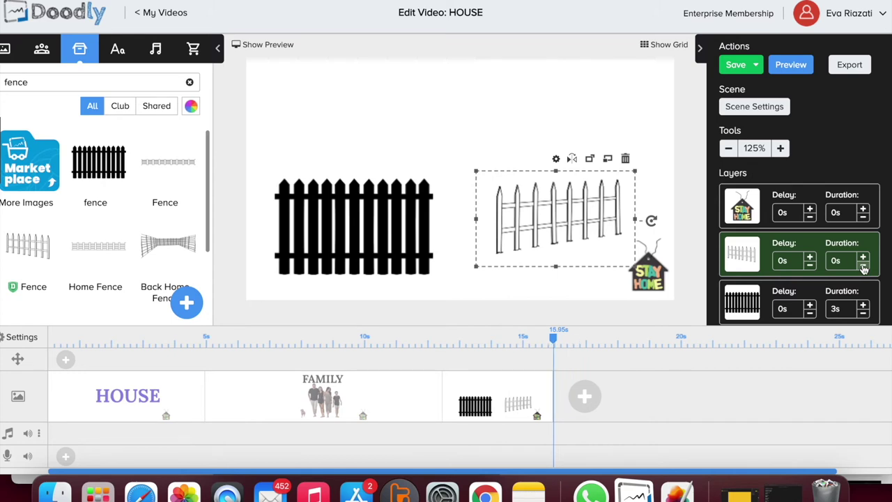
- Cut the black fence layer's drawing duration down to 0s
{"action": "left_click", "coordinate": [863, 315]}
{"action": "left_click", "coordinate": [864, 315]}
{"action": "left_click", "coordinate": [864, 315]}
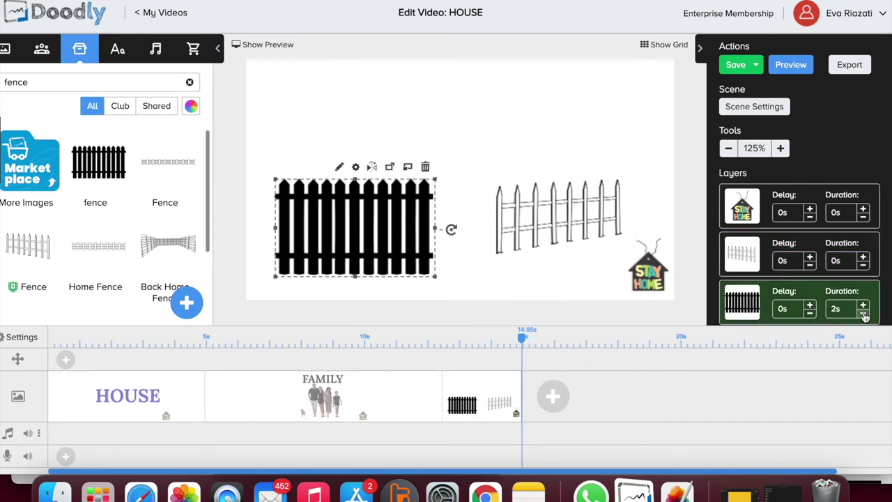
{"action": "left_click", "coordinate": [864, 315]}
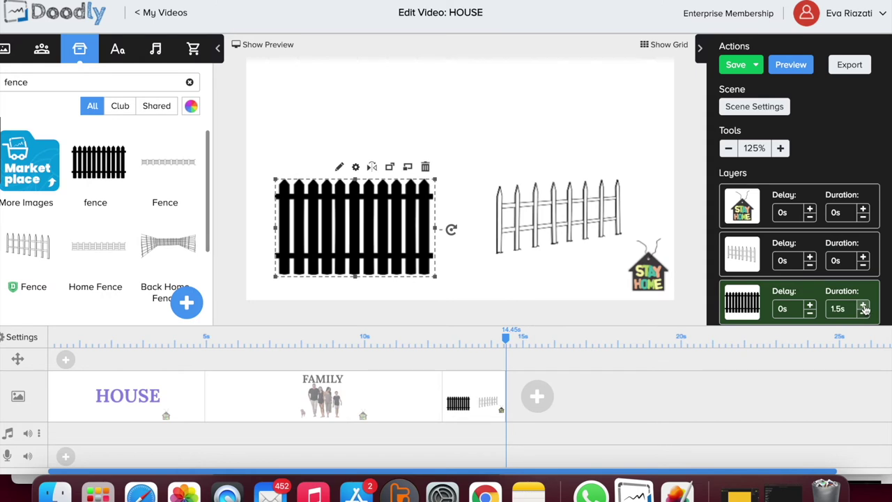
{"action": "left_click", "coordinate": [864, 315]}
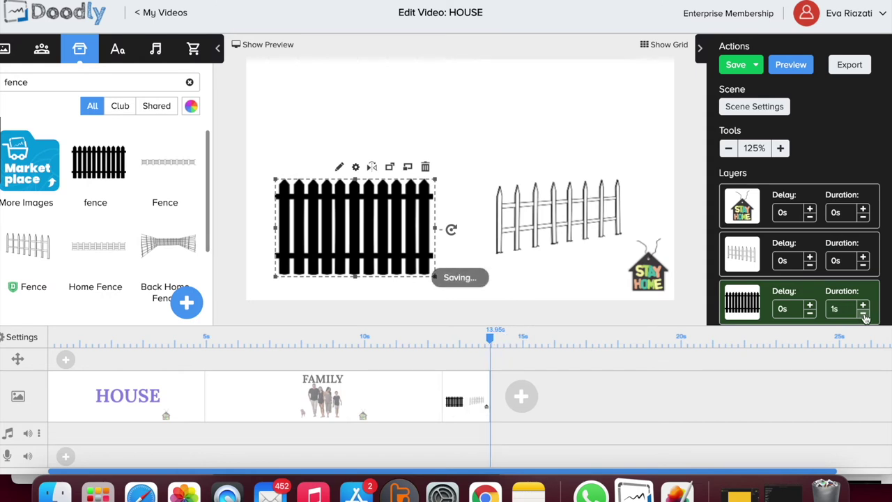
{"action": "left_click", "coordinate": [864, 315]}
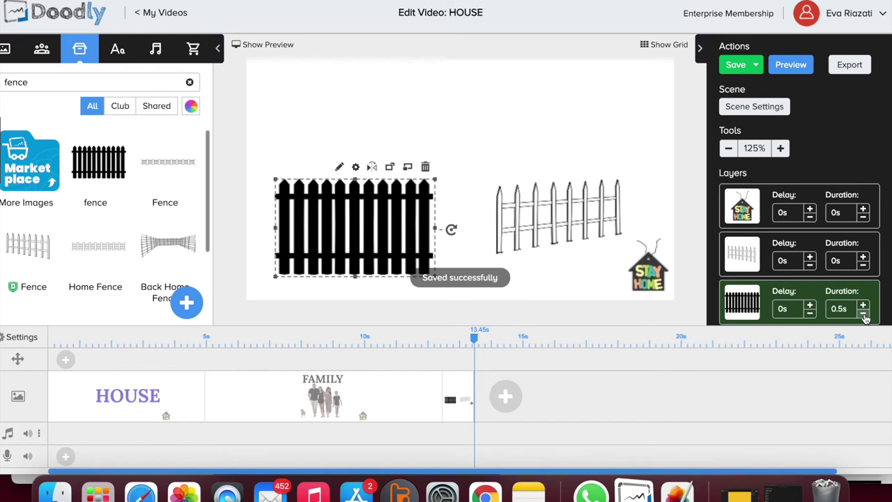
{"action": "left_click", "coordinate": [864, 315]}
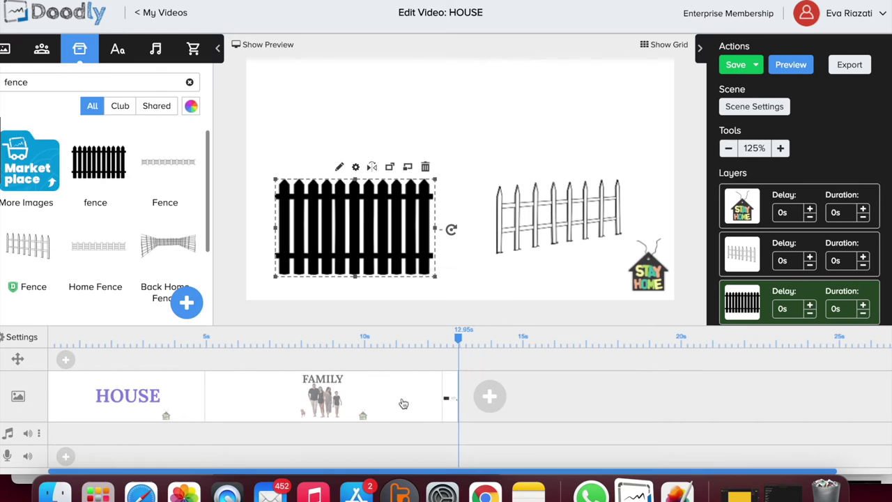
- Preview the fence scene, then close the preview
{"action": "right_click", "coordinate": [449, 387]}
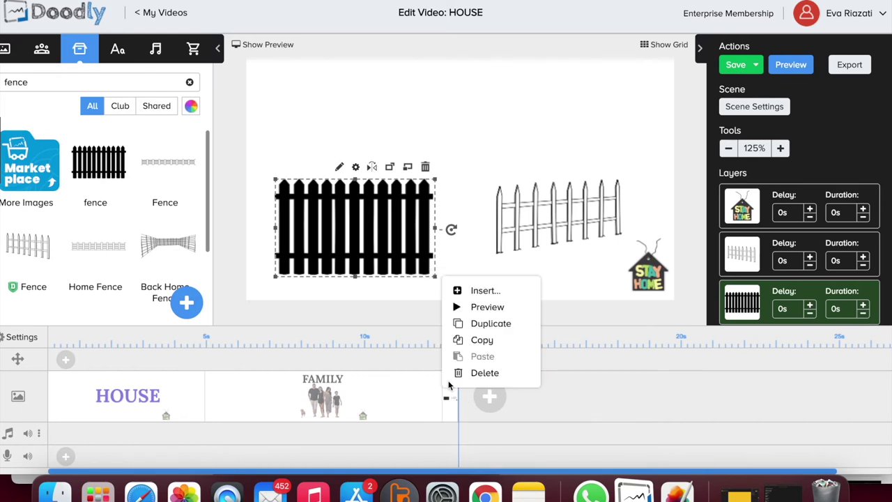
{"action": "left_click", "coordinate": [483, 308]}
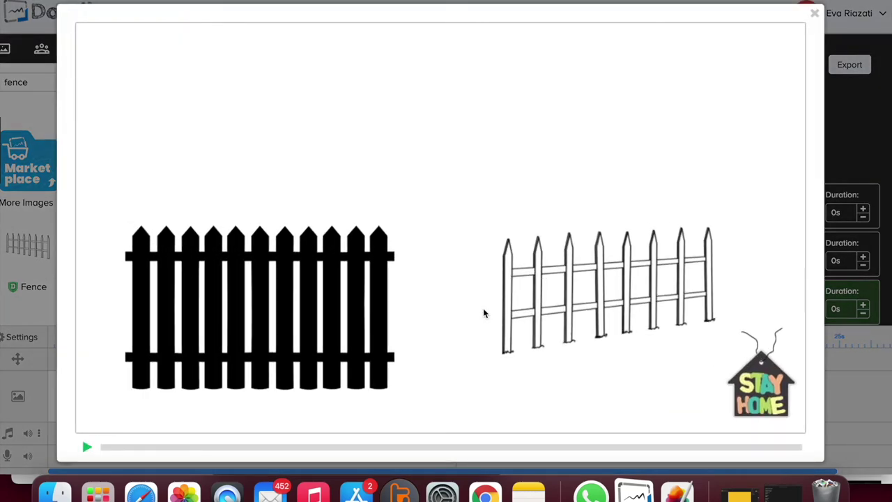
{"action": "left_click", "coordinate": [814, 14]}
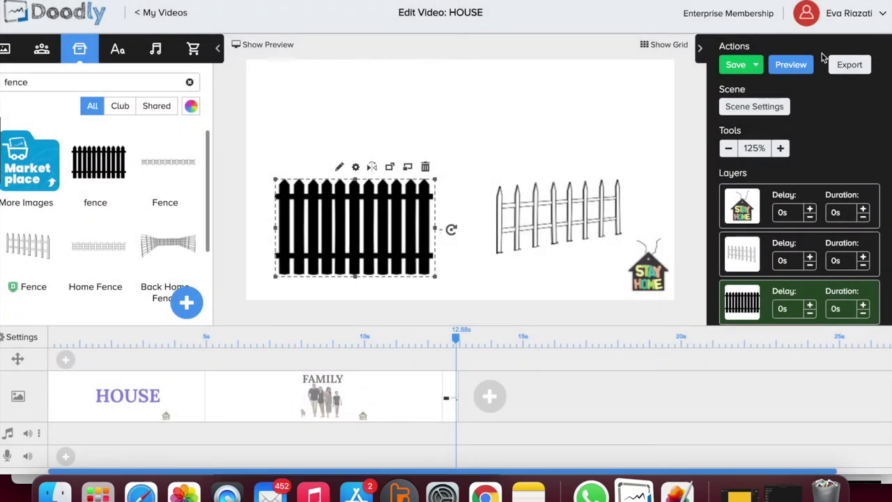
- Set both fence layers' durations to 3s and delay the white fence by 1s
{"action": "left_click", "coordinate": [863, 258]}
{"action": "left_click", "coordinate": [864, 257]}
{"action": "left_click", "coordinate": [864, 257]}
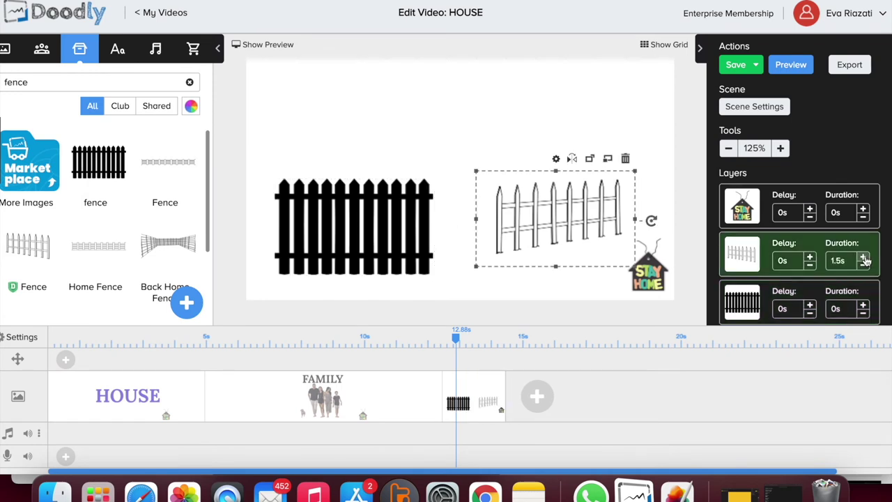
{"action": "left_click", "coordinate": [863, 257]}
{"action": "left_click", "coordinate": [863, 257]}
{"action": "left_click", "coordinate": [863, 257]}
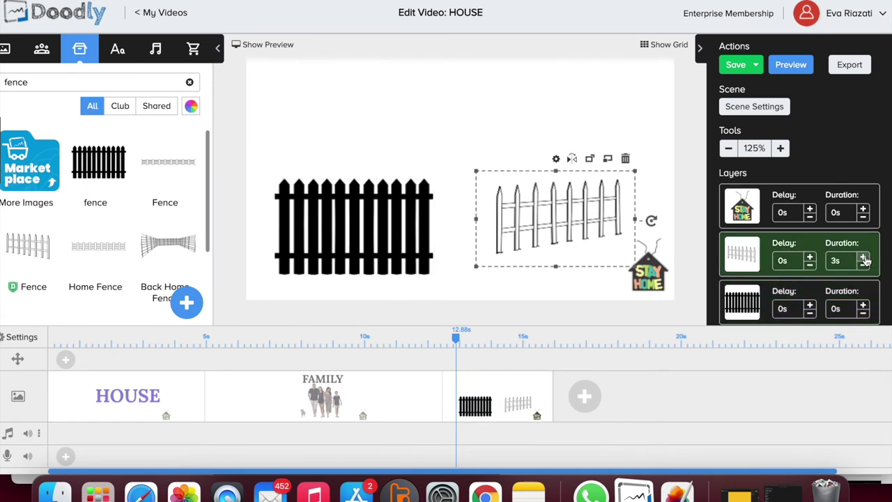
{"action": "left_click", "coordinate": [863, 306]}
{"action": "left_click", "coordinate": [864, 306]}
{"action": "left_click", "coordinate": [863, 306]}
{"action": "left_click", "coordinate": [863, 306]}
{"action": "left_click", "coordinate": [863, 306]}
{"action": "left_click", "coordinate": [864, 305]}
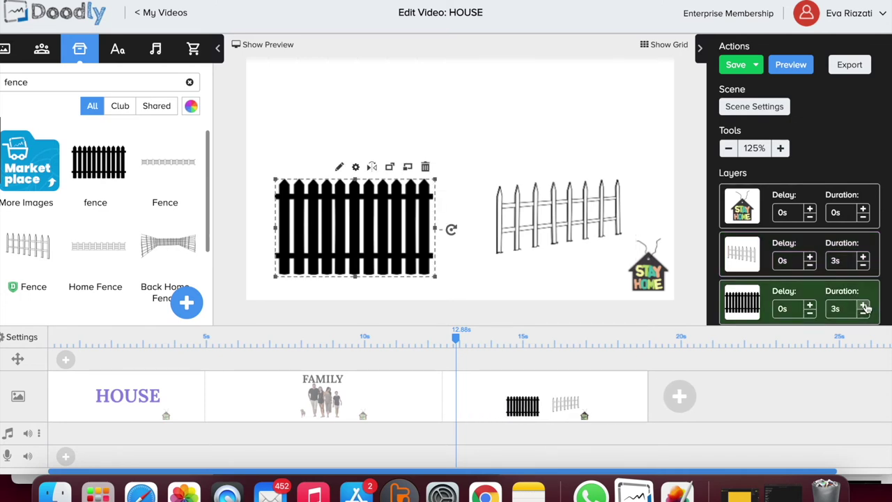
{"action": "left_click", "coordinate": [810, 259]}
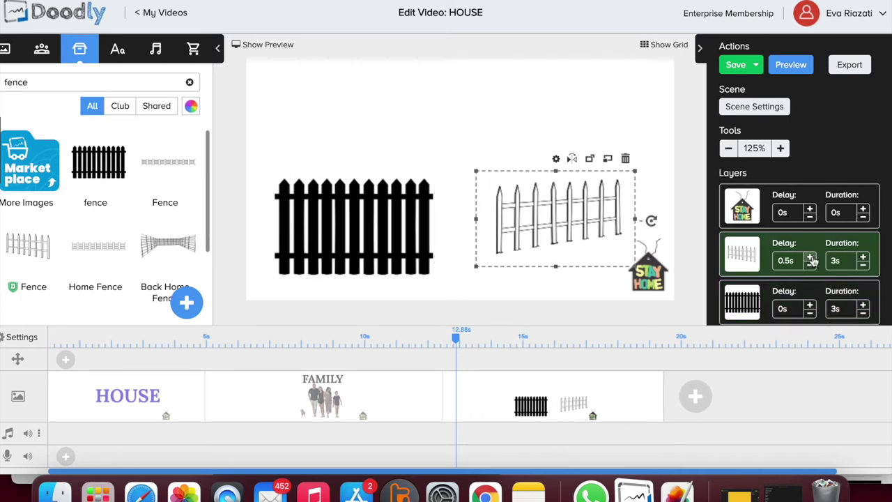
{"action": "left_click", "coordinate": [811, 258]}
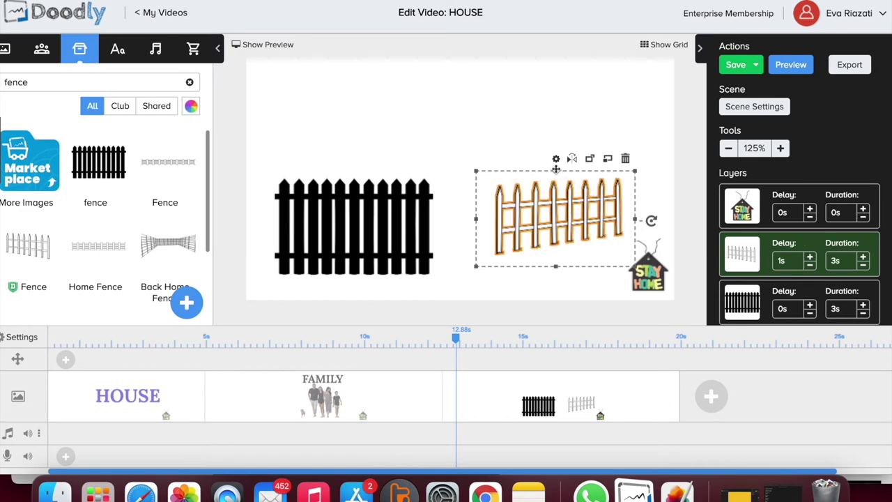
- Set the white fence's Enter Animation to None and apply it
{"action": "left_click", "coordinate": [556, 159]}
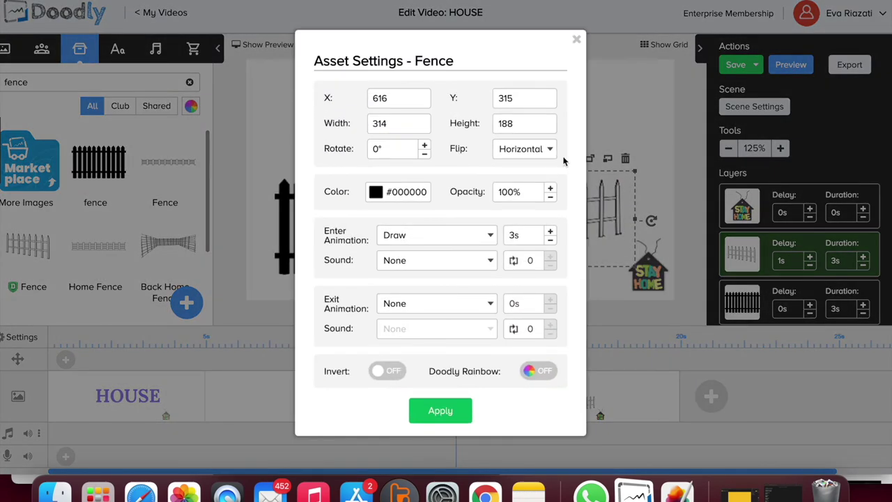
{"action": "left_click", "coordinate": [634, 123]}
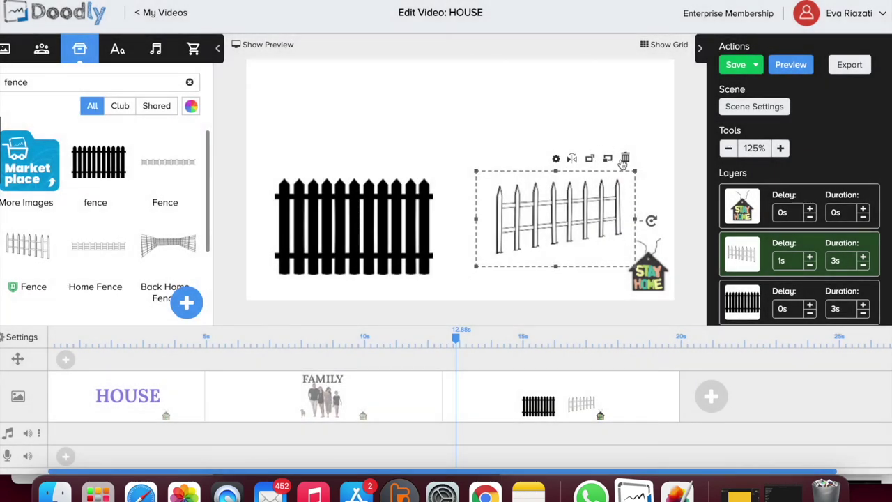
{"action": "left_click", "coordinate": [417, 201]}
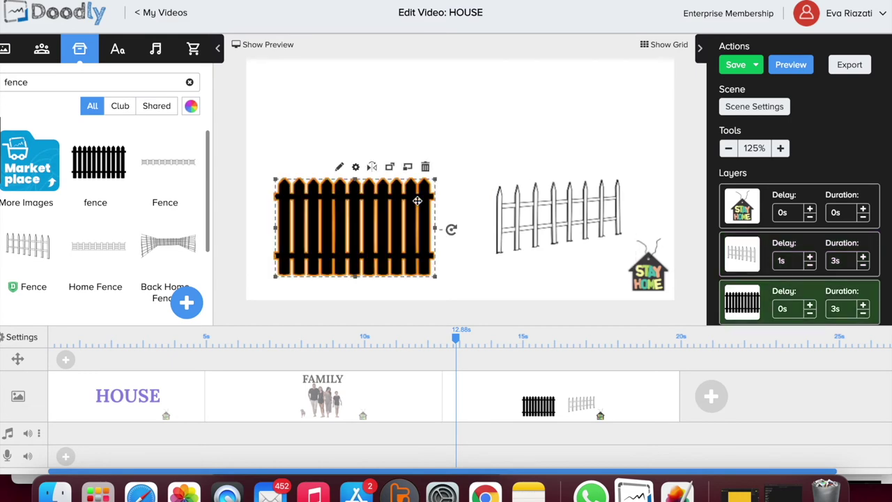
{"action": "left_click", "coordinate": [537, 206]}
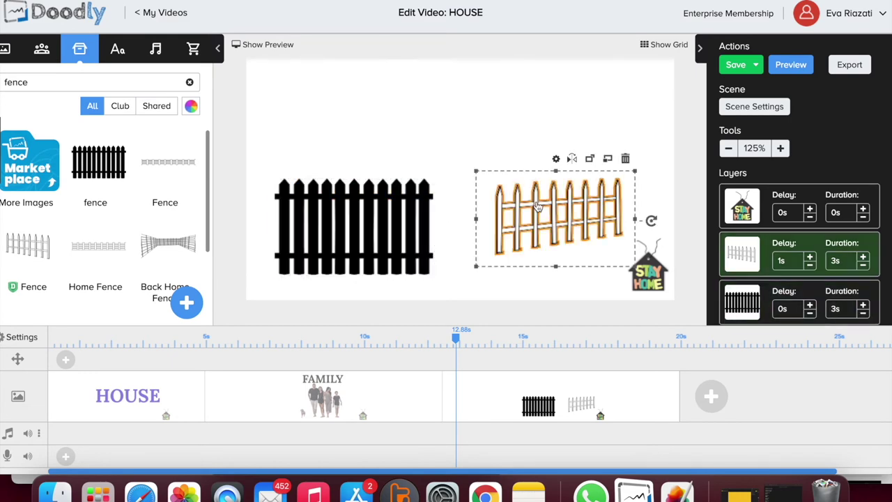
{"action": "left_click", "coordinate": [555, 158]}
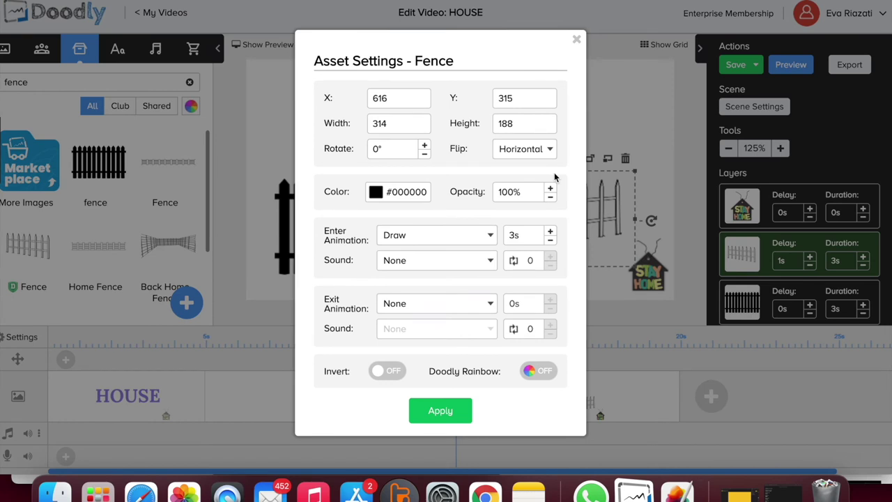
{"action": "left_click", "coordinate": [490, 237]}
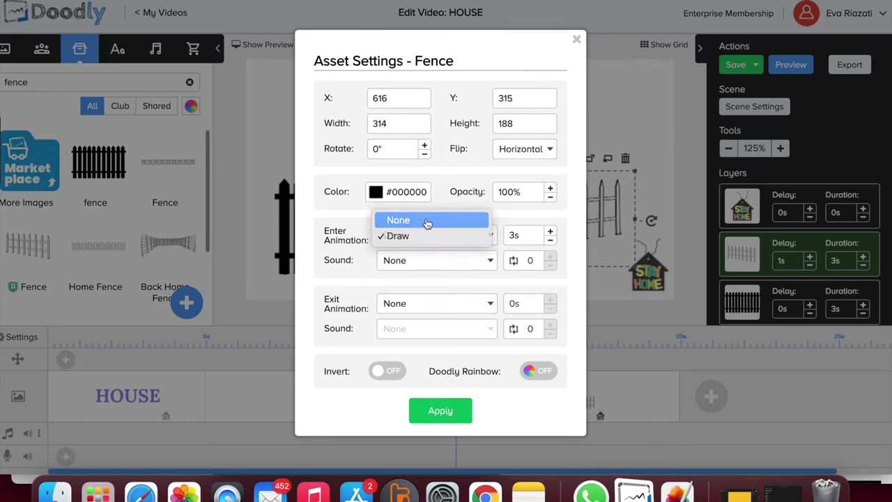
{"action": "left_click", "coordinate": [427, 220]}
{"action": "left_click", "coordinate": [441, 411]}
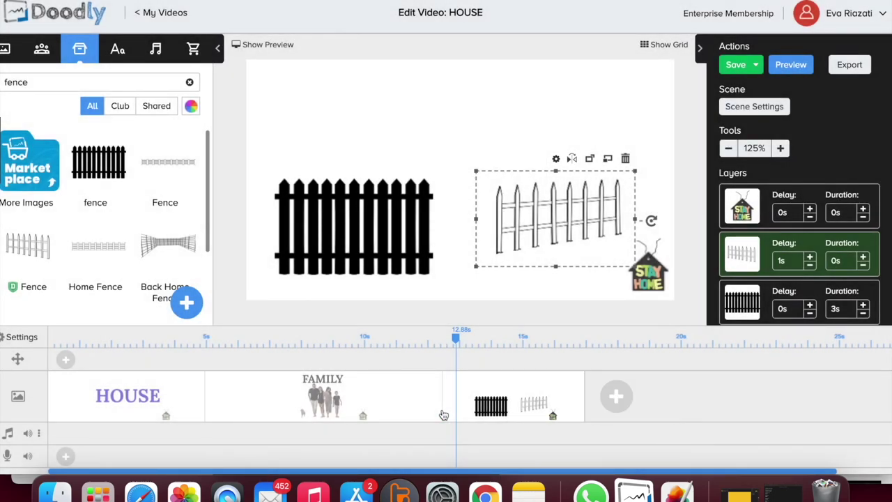
- Edit the black fence asset to fade in instead of drawing, then save and return
{"action": "left_click", "coordinate": [427, 240]}
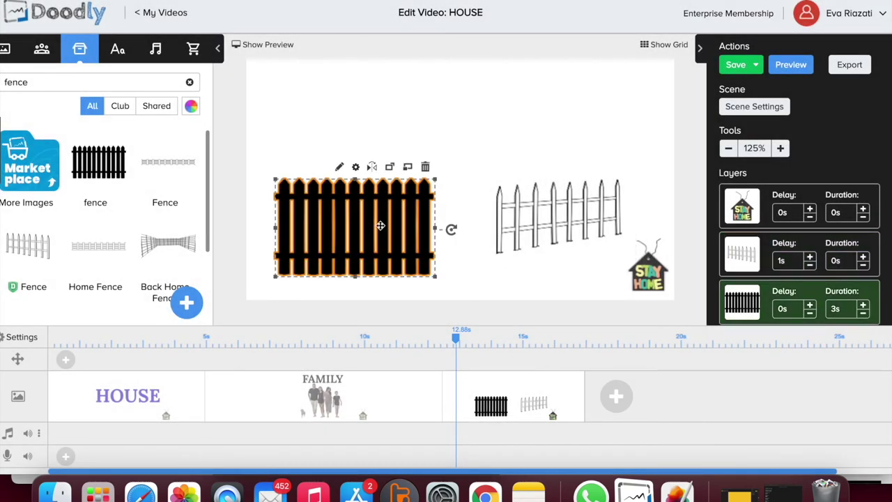
{"action": "left_click", "coordinate": [339, 168]}
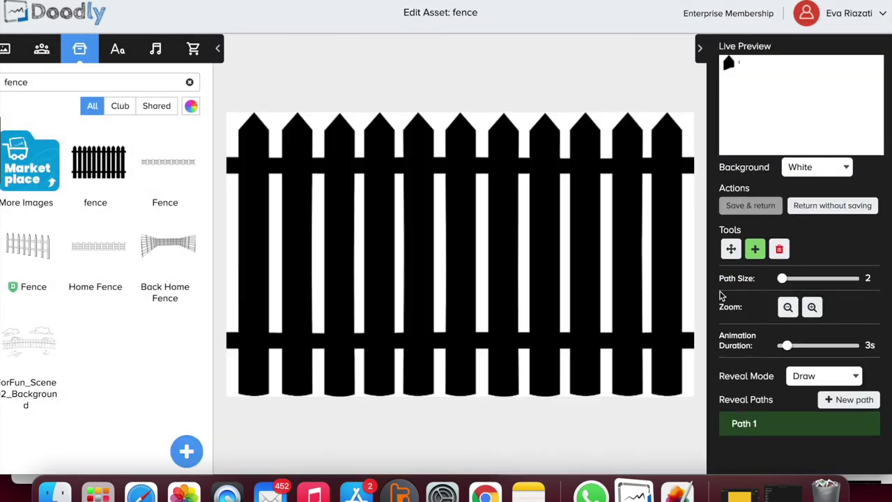
{"action": "left_click", "coordinate": [812, 377]}
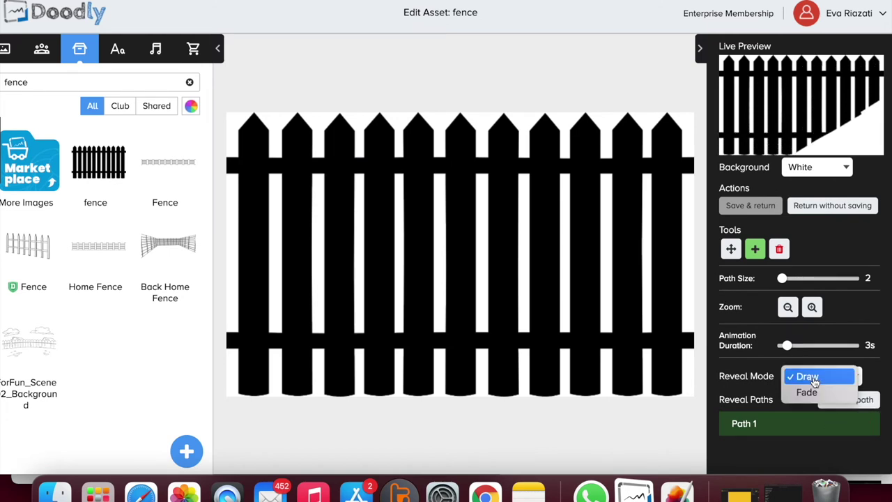
{"action": "left_click", "coordinate": [811, 393]}
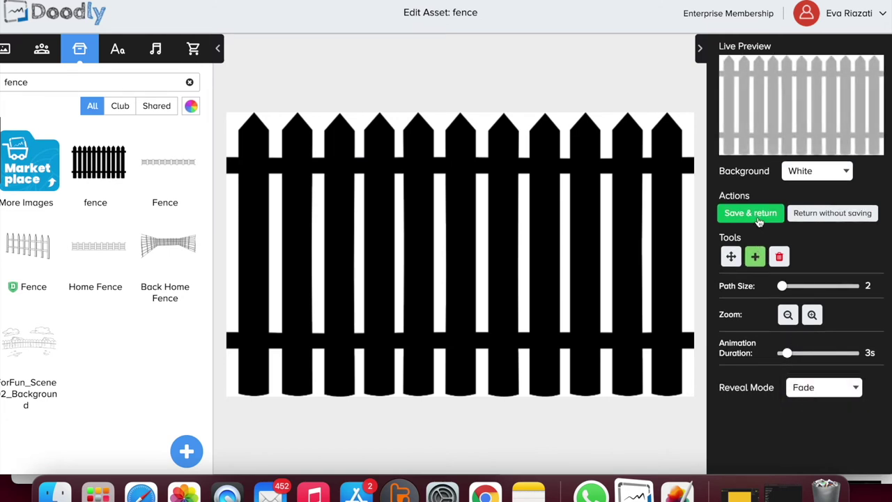
{"action": "left_click", "coordinate": [758, 219]}
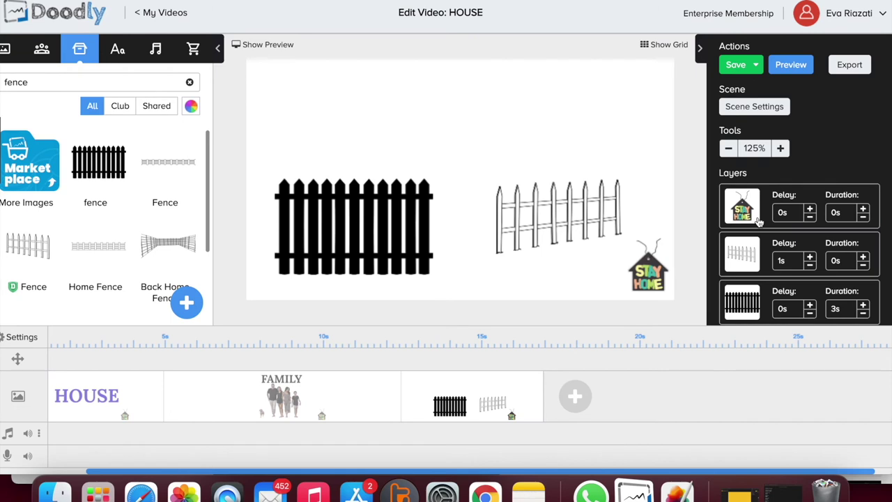
- Raise the black fence's delay to 1s and preview the fence scene
{"action": "left_click", "coordinate": [809, 305]}
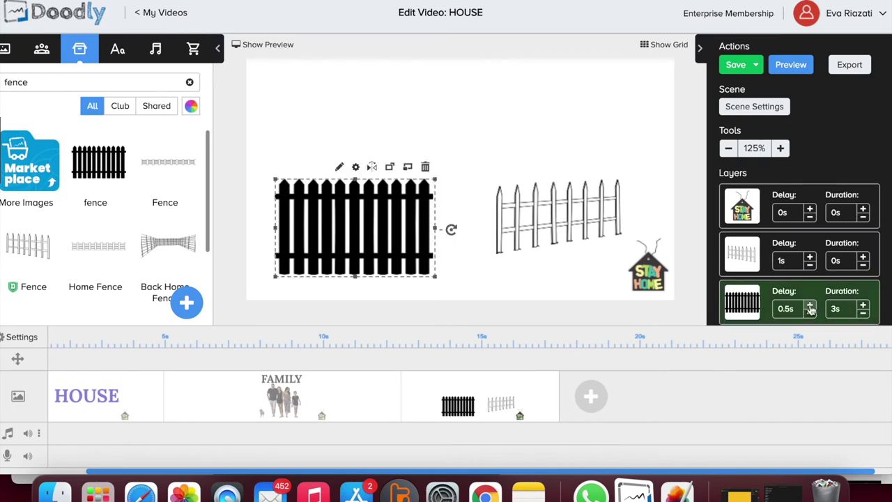
{"action": "left_click", "coordinate": [809, 305]}
{"action": "scroll", "coordinate": [564, 393], "scroll_direction": "right", "scroll_amount": 2}
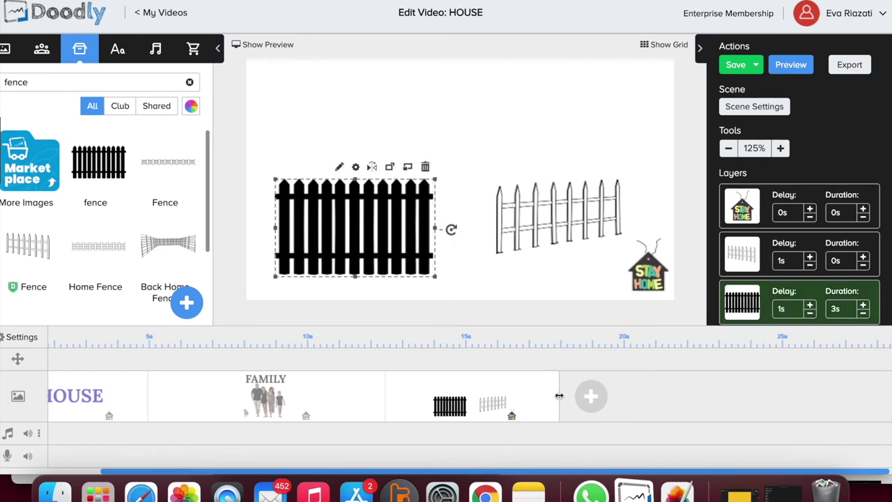
{"action": "right_click", "coordinate": [562, 398]}
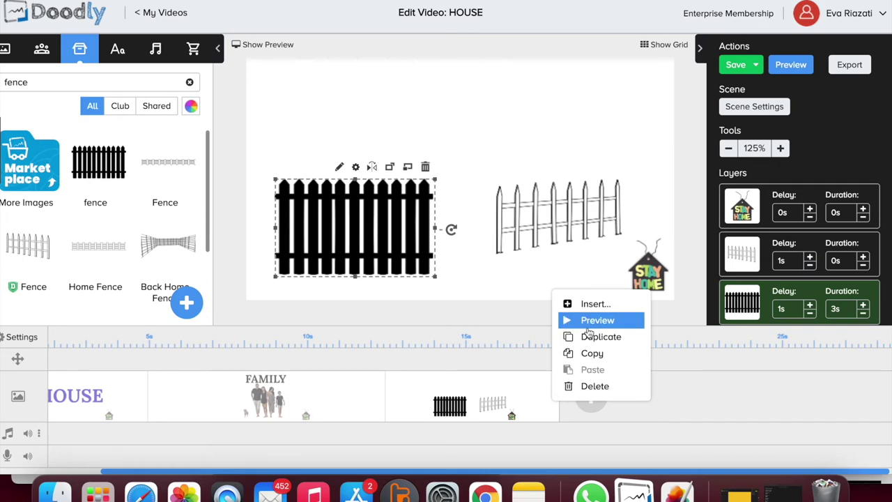
{"action": "left_click", "coordinate": [592, 320]}
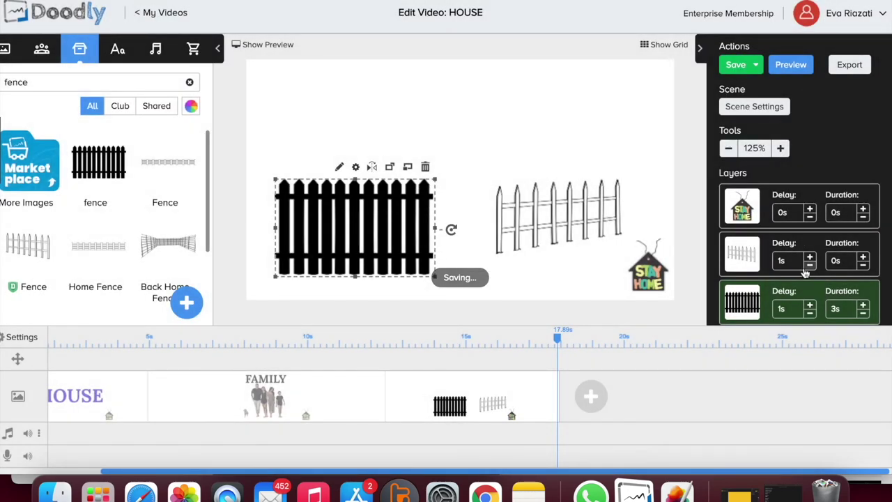
- Move the black fence layer above the white fence and preview the reordered scene
{"action": "left_click_drag", "start_coordinate": [808, 301], "coordinate": [812, 244]}
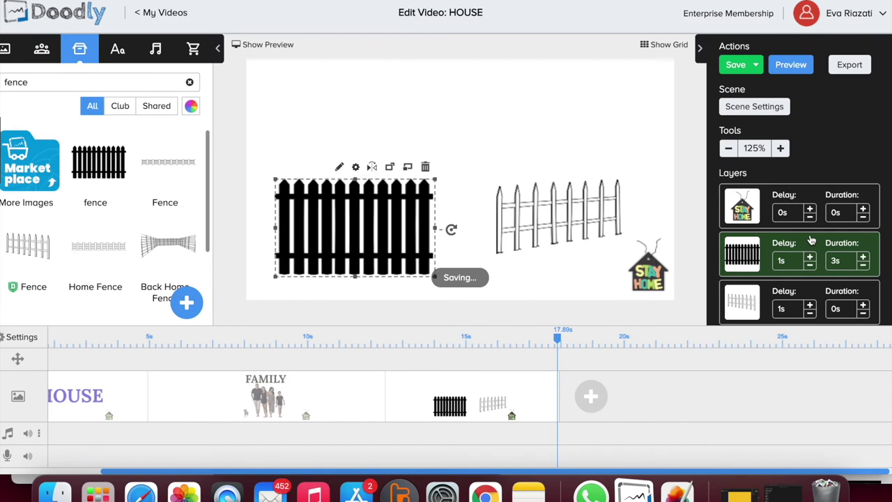
{"action": "right_click", "coordinate": [527, 405]}
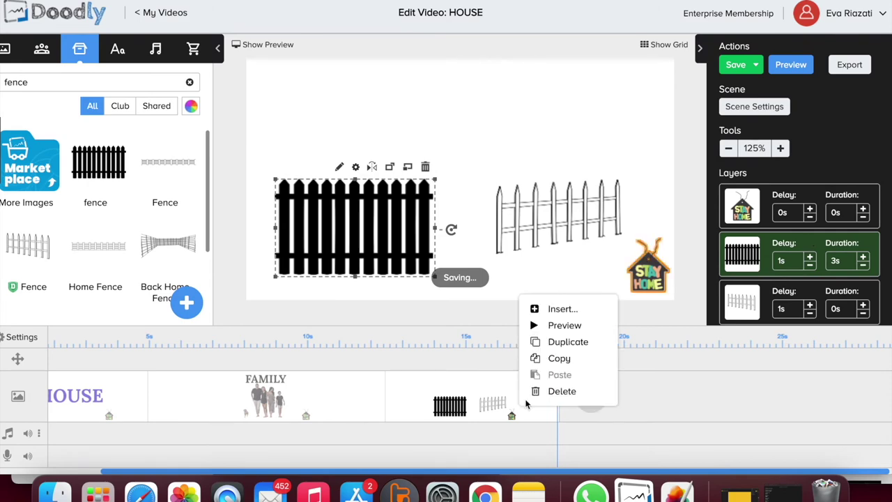
{"action": "left_click", "coordinate": [564, 325]}
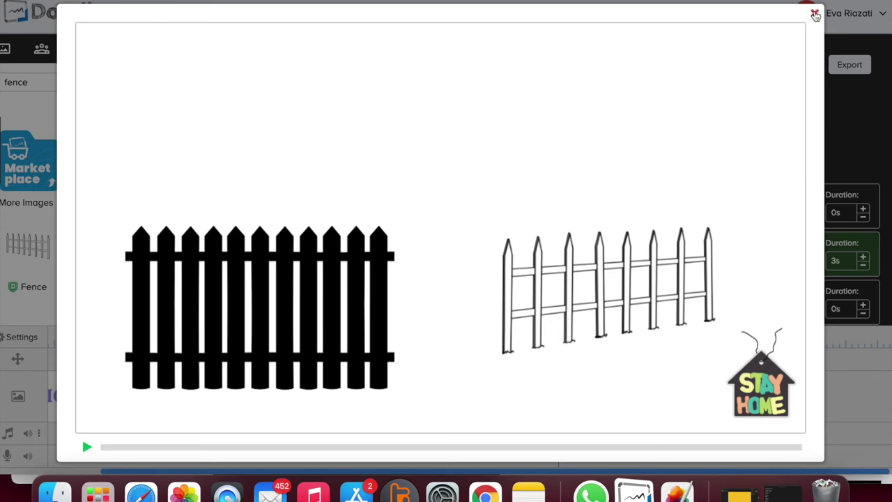
{"action": "left_click", "coordinate": [814, 12]}
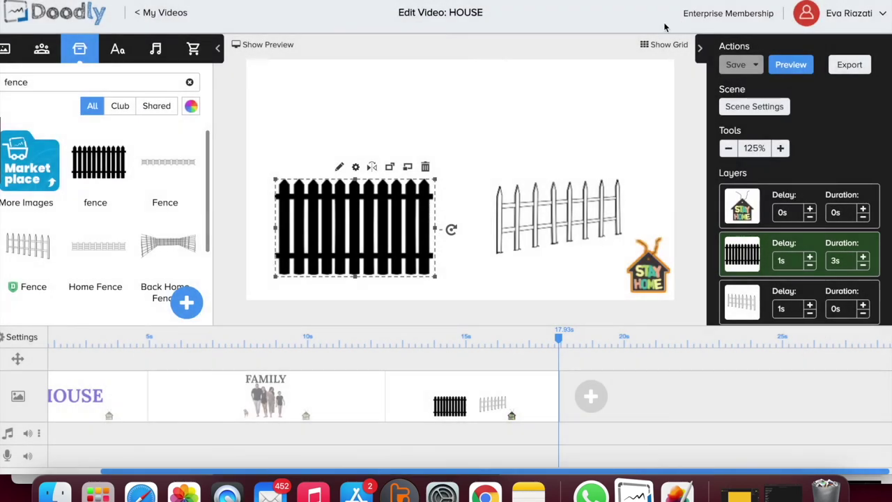
- Add an enlarged Lora-Bold 'THIS?' caption above the black fence
{"action": "left_click", "coordinate": [112, 47]}
{"action": "left_click_drag", "start_coordinate": [93, 142], "coordinate": [358, 124]}
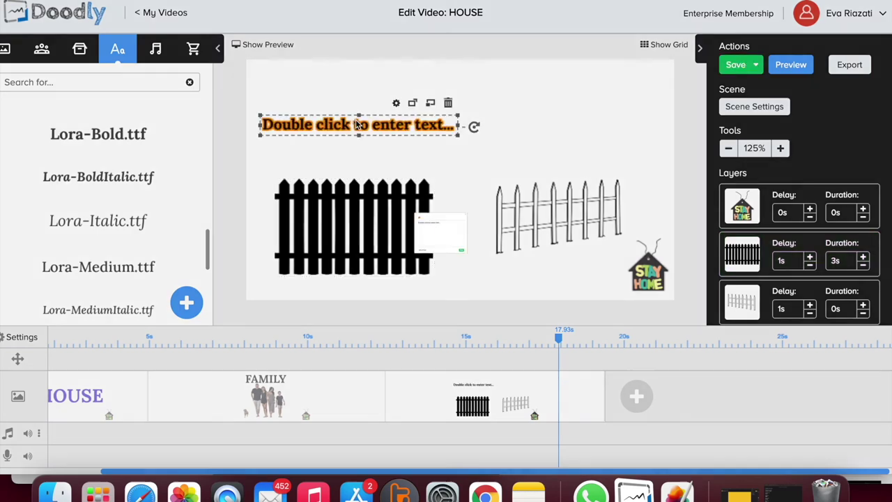
{"action": "double_click", "coordinate": [358, 124]}
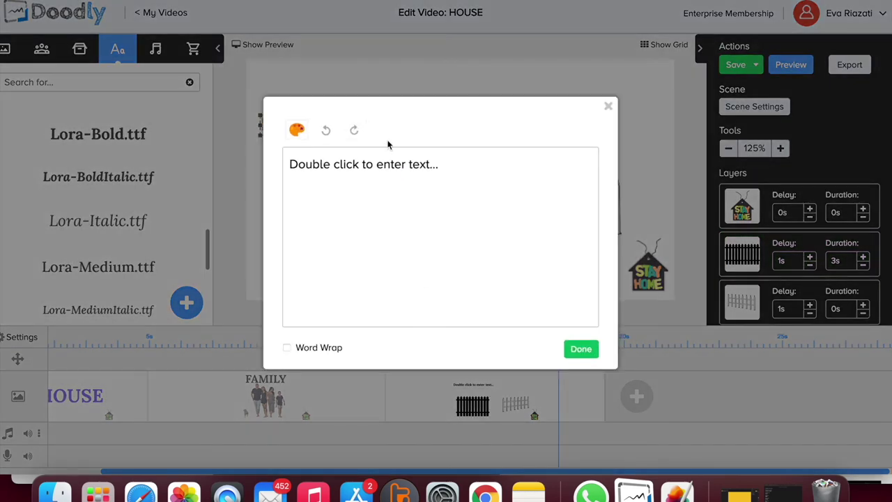
{"action": "left_click_drag", "start_coordinate": [446, 165], "coordinate": [252, 157]}
{"action": "type", "text": "THIS?"}
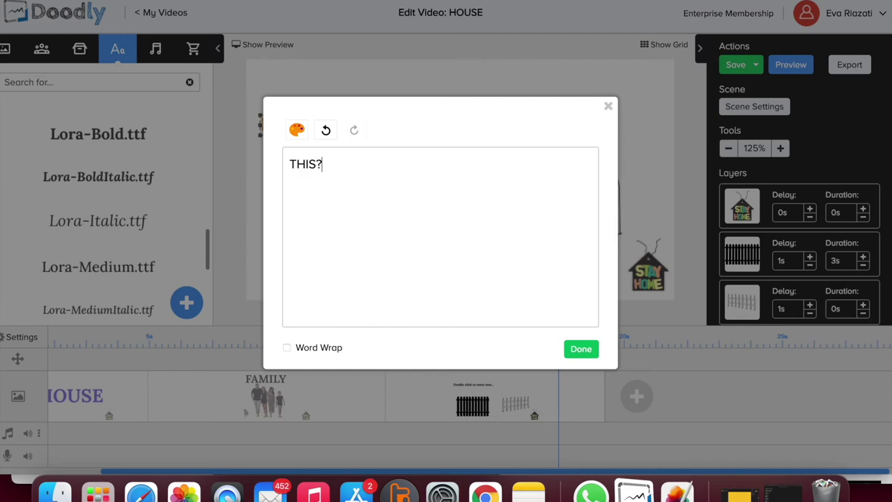
{"action": "left_click", "coordinate": [581, 350]}
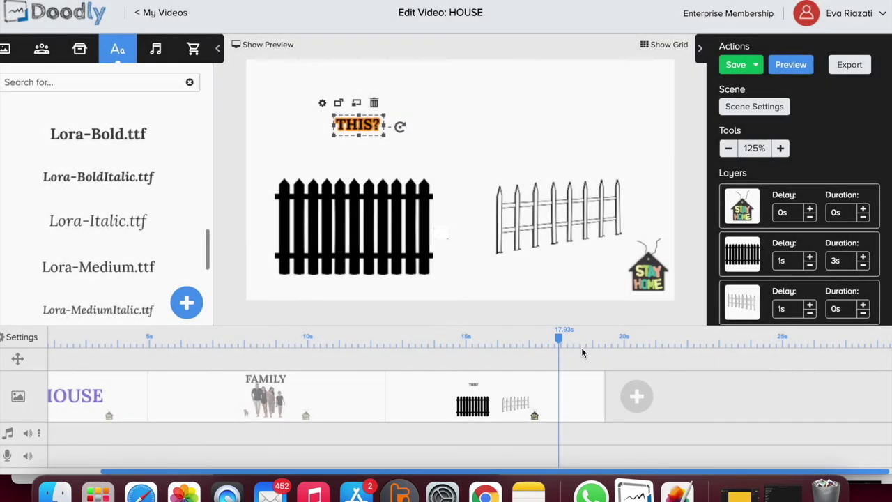
{"action": "left_click_drag", "start_coordinate": [384, 135], "coordinate": [438, 158]}
{"action": "left_click_drag", "start_coordinate": [394, 135], "coordinate": [367, 131]}
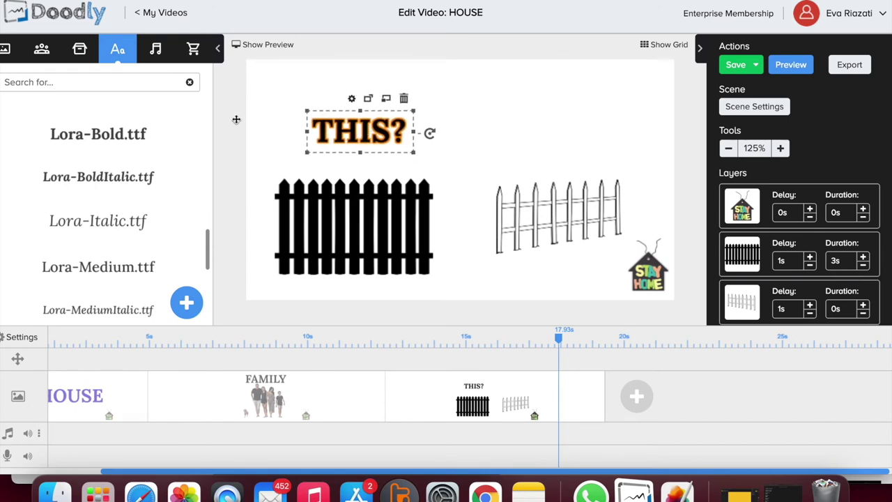
- Add a Lora-Bold 'or' text between the two fences
{"action": "left_click_drag", "start_coordinate": [126, 138], "coordinate": [517, 125]}
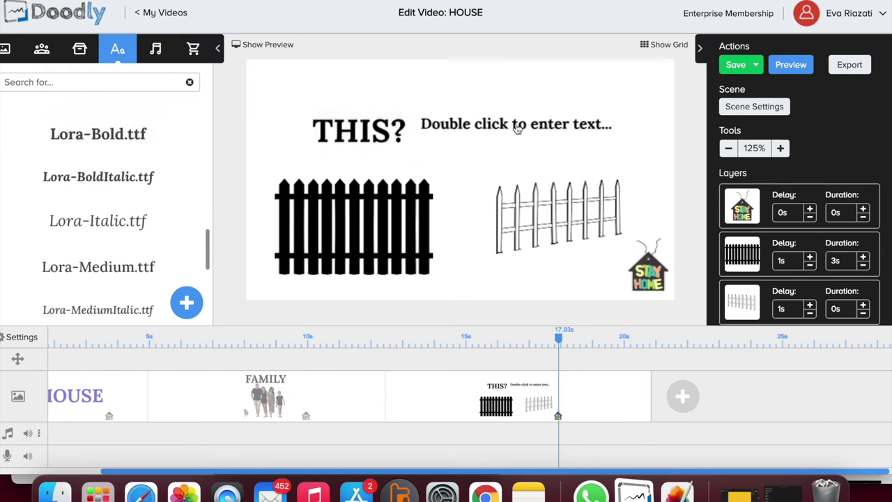
{"action": "double_click", "coordinate": [517, 127]}
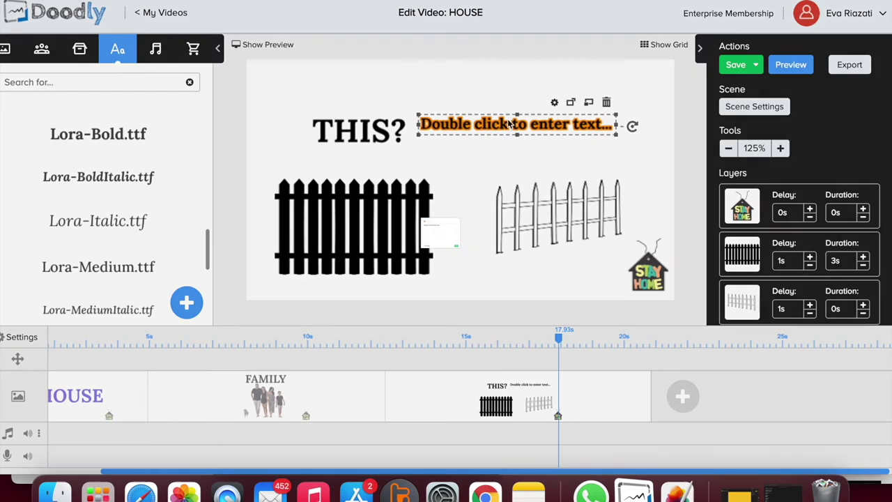
{"action": "left_click_drag", "start_coordinate": [450, 165], "coordinate": [263, 165]}
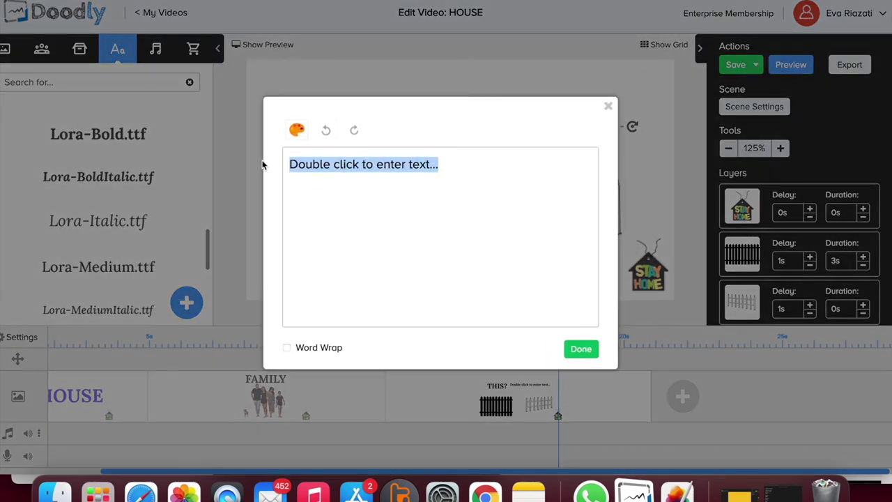
{"action": "type", "text": "or"}
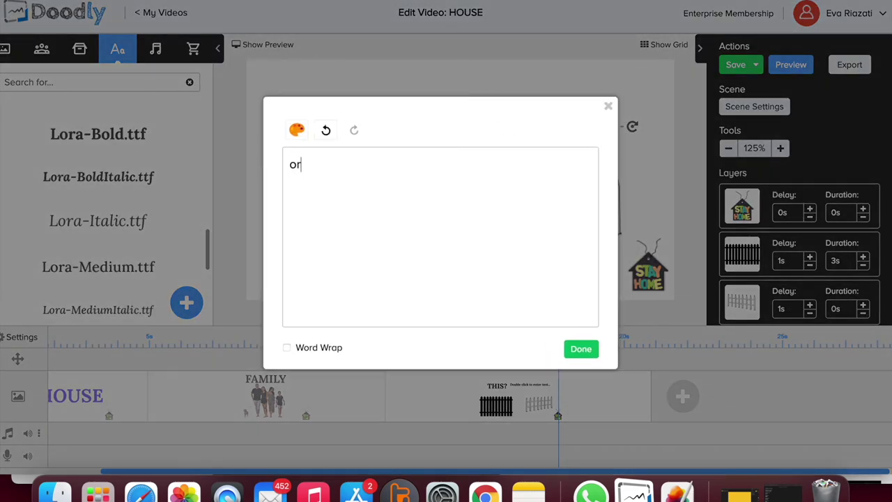
{"action": "left_click", "coordinate": [578, 349]}
{"action": "left_click_drag", "start_coordinate": [520, 126], "coordinate": [465, 162]}
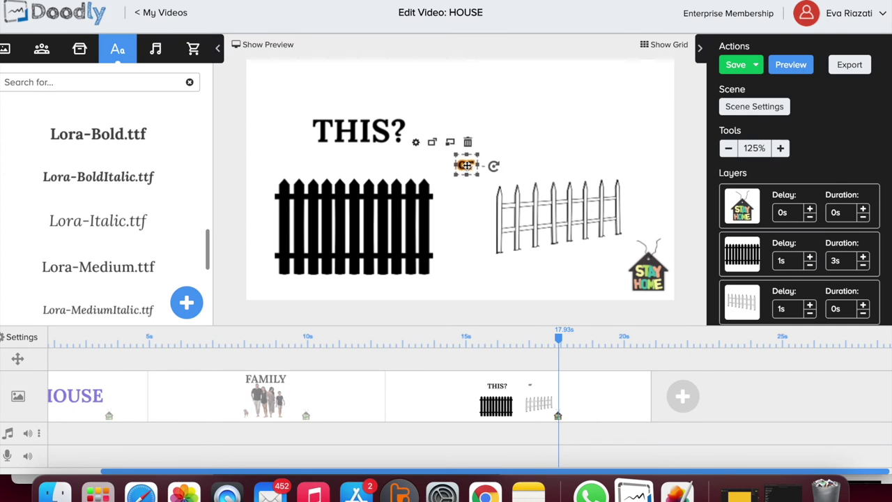
{"action": "left_click", "coordinate": [516, 102]}
- Add a blue (1427D6) 'THIS?' caption above the white fence, enlarged to about double size
{"action": "left_click_drag", "start_coordinate": [86, 144], "coordinate": [563, 120]}
{"action": "double_click", "coordinate": [557, 126]}
{"action": "left_click_drag", "start_coordinate": [481, 172], "coordinate": [222, 150]}
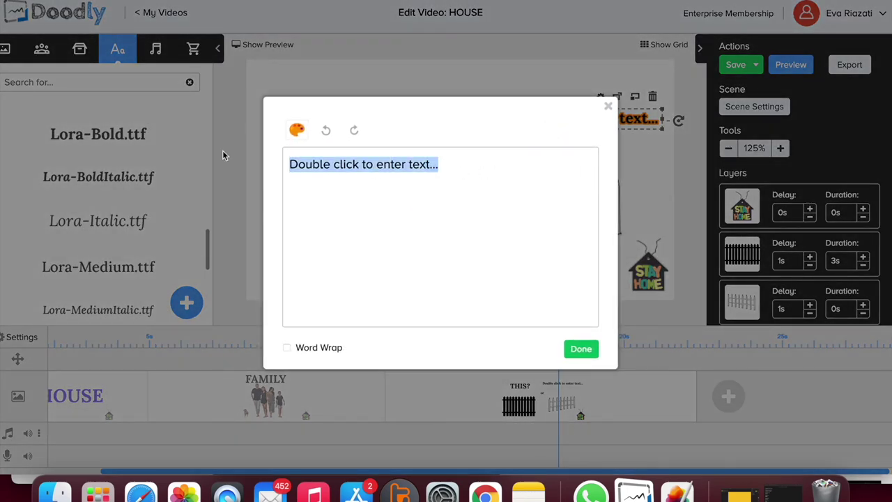
{"action": "type", "text": "This"}
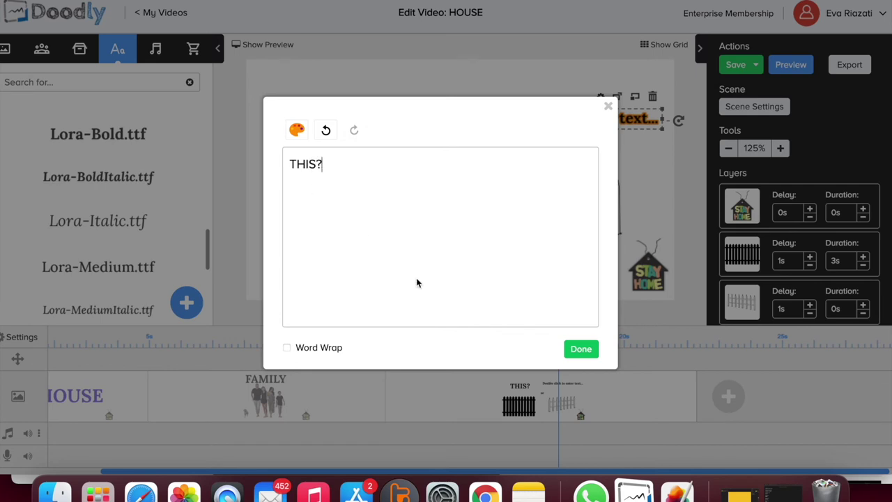
{"action": "left_click_drag", "start_coordinate": [324, 163], "coordinate": [268, 162]}
{"action": "left_click", "coordinate": [296, 130]}
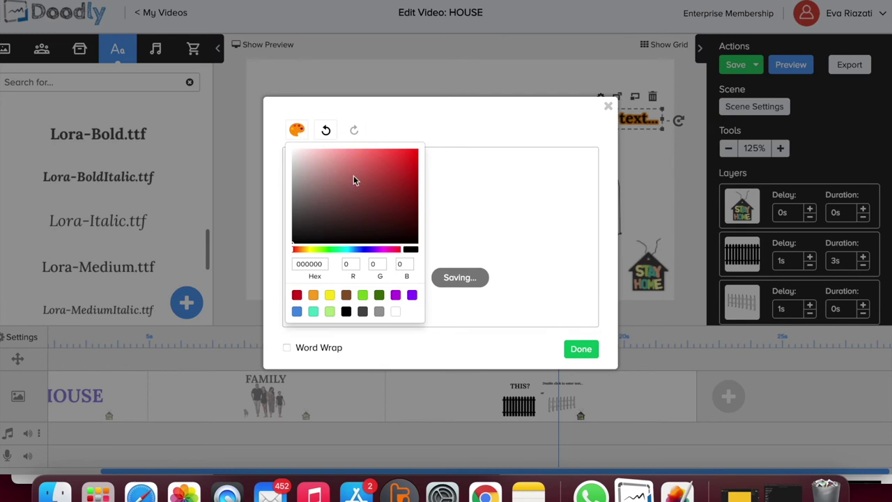
{"action": "left_click", "coordinate": [364, 250]}
{"action": "left_click", "coordinate": [406, 164]}
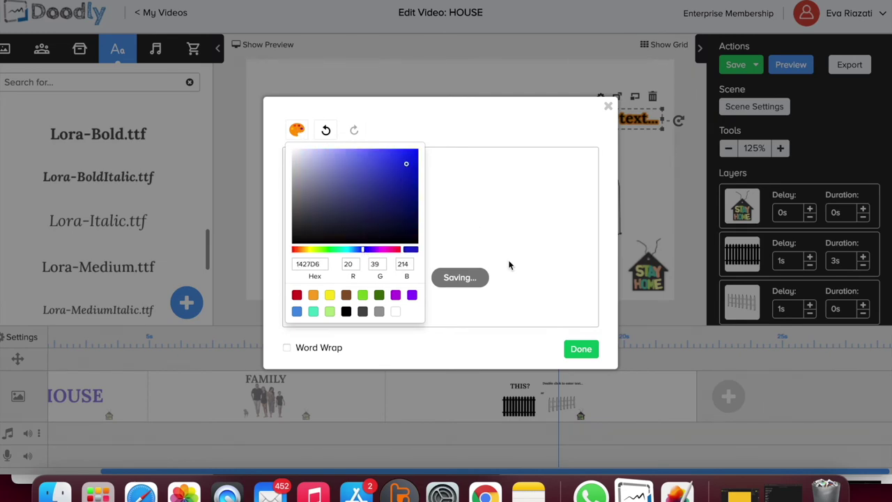
{"action": "left_click", "coordinate": [596, 356]}
{"action": "left_click", "coordinate": [583, 357]}
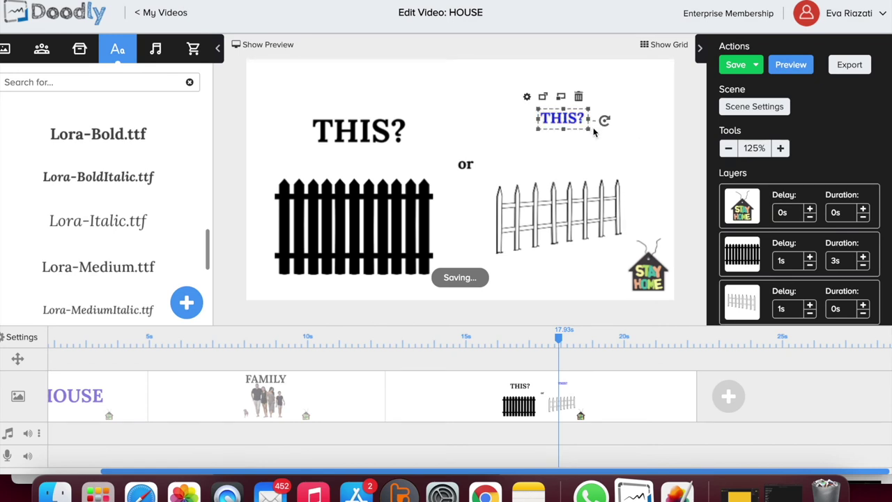
{"action": "left_click_drag", "start_coordinate": [592, 133], "coordinate": [665, 157]}
{"action": "left_click", "coordinate": [642, 202]}
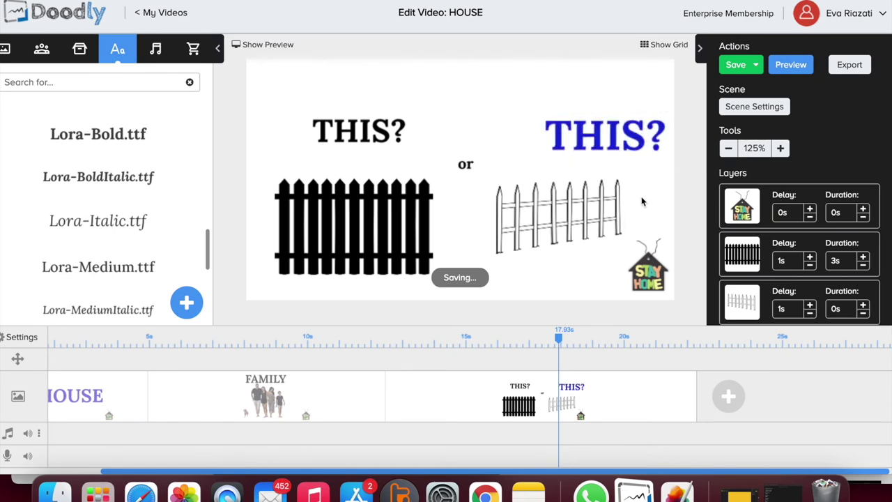
- Recolour the left 'THIS?' caption red (EB2A40)
{"action": "double_click", "coordinate": [378, 120]}
{"action": "left_click_drag", "start_coordinate": [331, 165], "coordinate": [285, 142]}
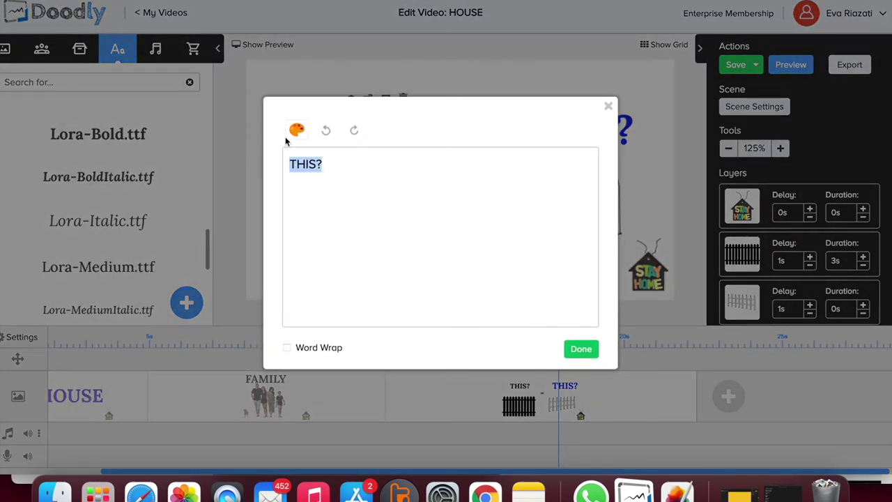
{"action": "left_click", "coordinate": [296, 131]}
{"action": "left_click", "coordinate": [398, 250]}
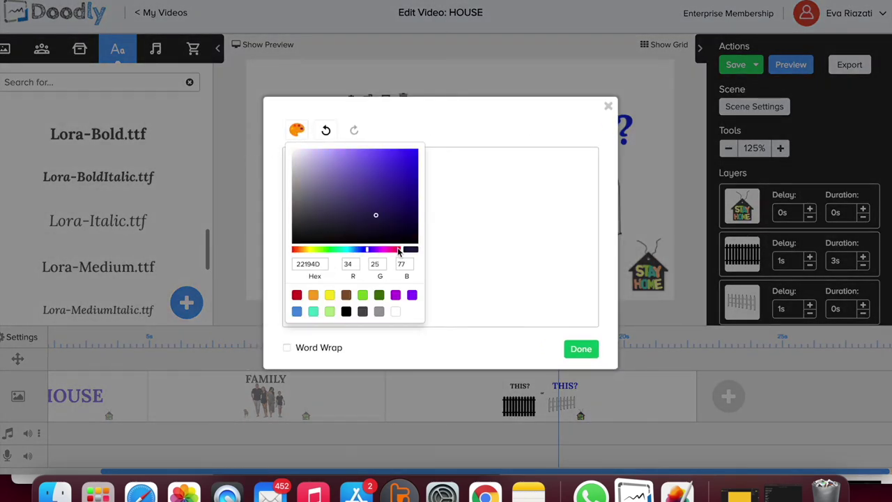
{"action": "left_click", "coordinate": [400, 250]}
{"action": "left_click", "coordinate": [415, 153]}
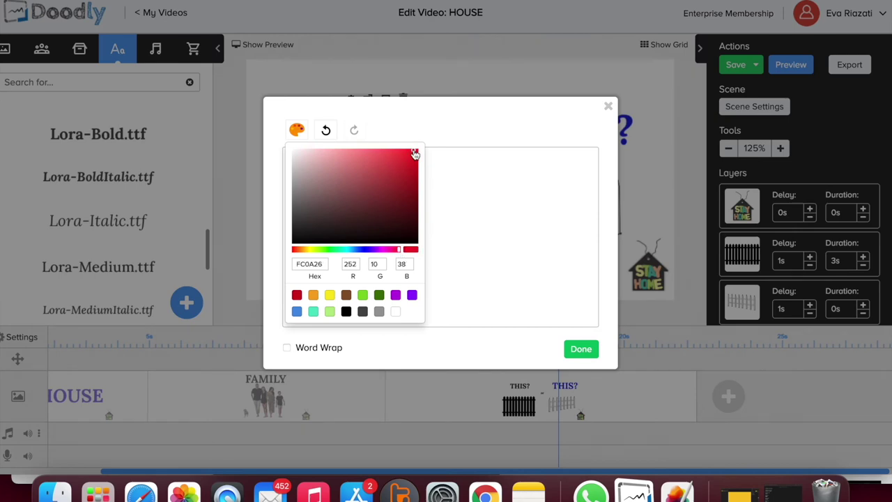
{"action": "left_click", "coordinate": [396, 159]}
{"action": "left_click", "coordinate": [583, 351]}
{"action": "left_click", "coordinate": [581, 351]}
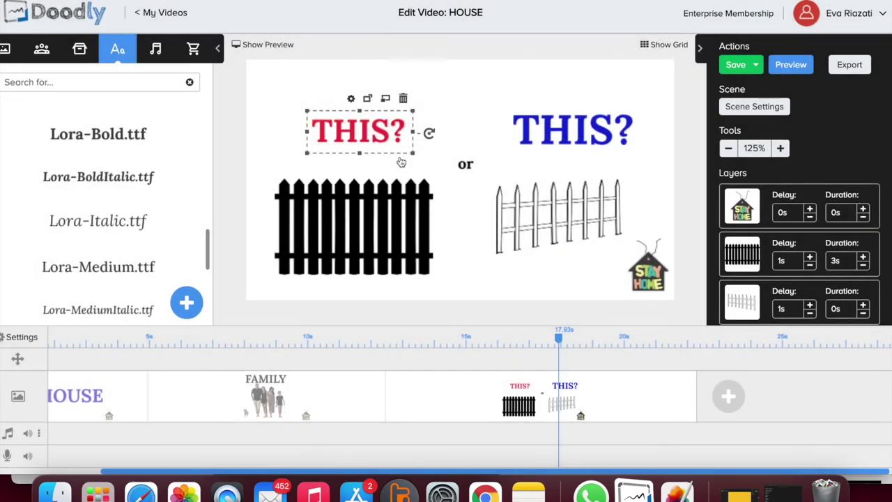
- Enlarge the red 'THIS?' and shift it up-left, then enlarge the 'or' text
{"action": "left_click_drag", "start_coordinate": [411, 153], "coordinate": [446, 166]}
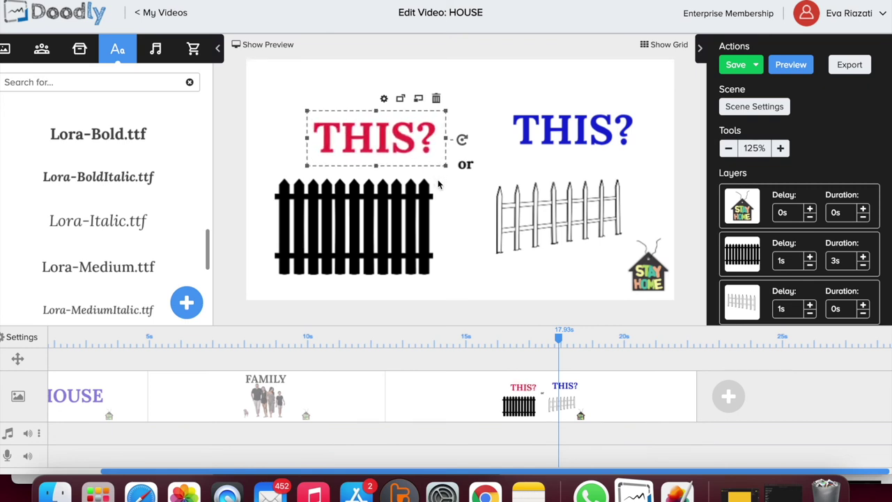
{"action": "left_click_drag", "start_coordinate": [394, 144], "coordinate": [361, 126]}
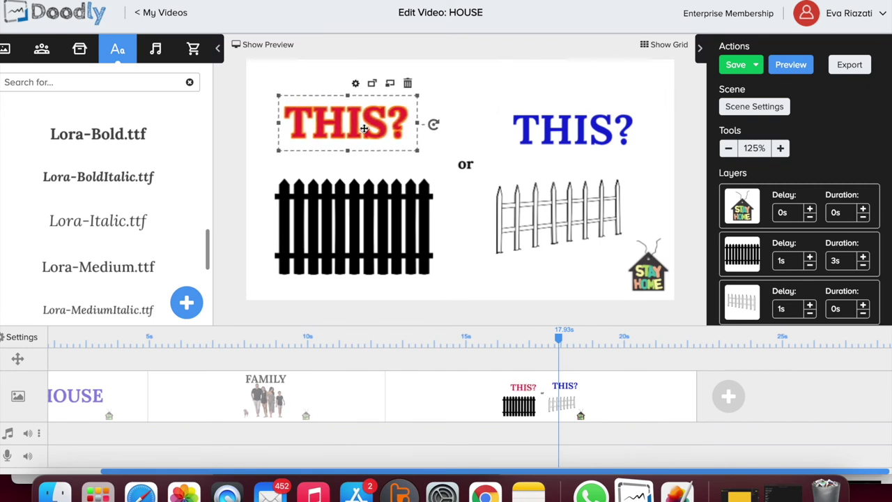
{"action": "left_click", "coordinate": [471, 171]}
{"action": "left_click_drag", "start_coordinate": [475, 157], "coordinate": [499, 112]}
- Position the 'or' text between the two 'THIS?' titles
{"action": "left_click", "coordinate": [488, 171]}
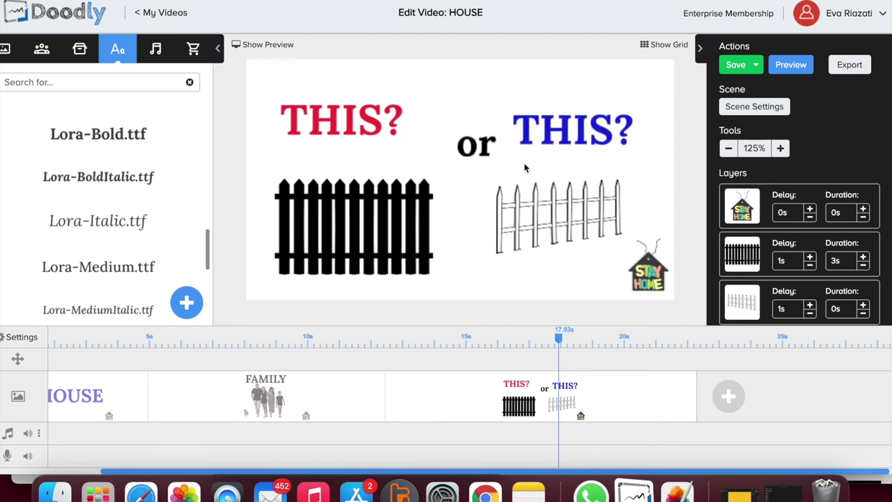
{"action": "left_click_drag", "start_coordinate": [471, 150], "coordinate": [456, 167]}
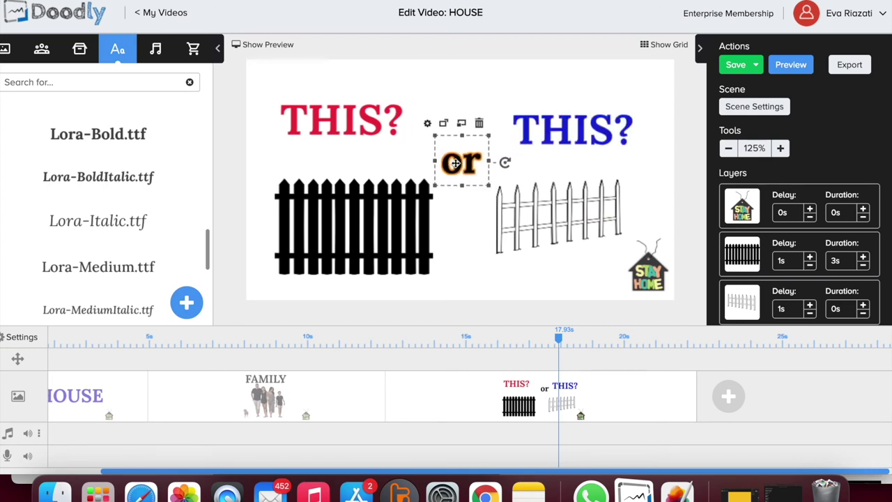
{"action": "left_click", "coordinate": [557, 126]}
{"action": "left_click", "coordinate": [643, 169]}
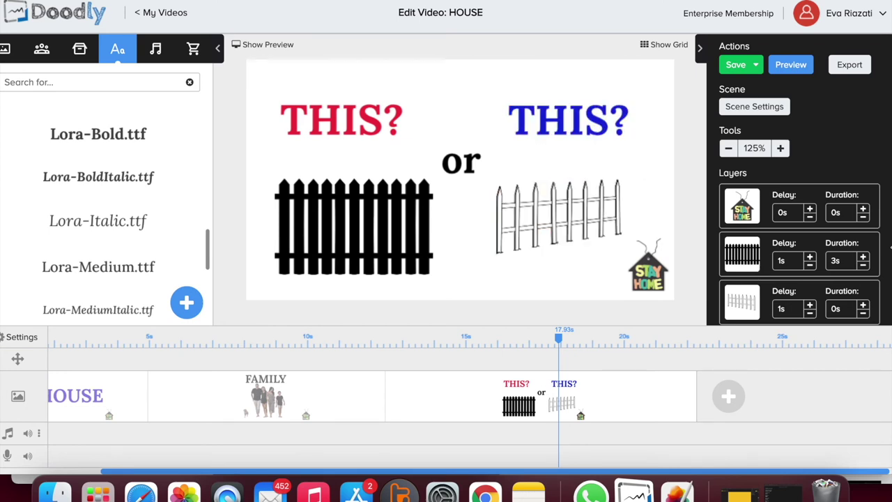
- Shorten the 'or' layer's drawing duration to 0.5s
{"action": "scroll", "coordinate": [799, 254], "scroll_direction": "down", "scroll_amount": 5}
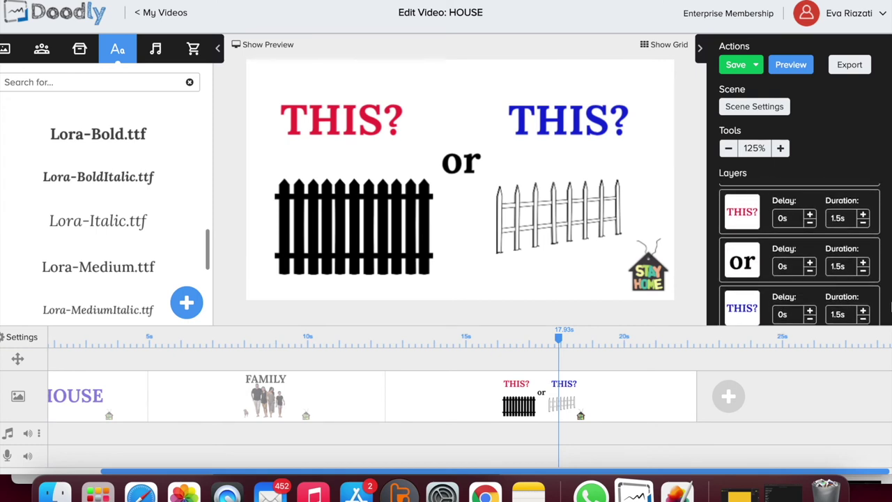
{"action": "left_click", "coordinate": [864, 272]}
{"action": "left_click", "coordinate": [864, 272]}
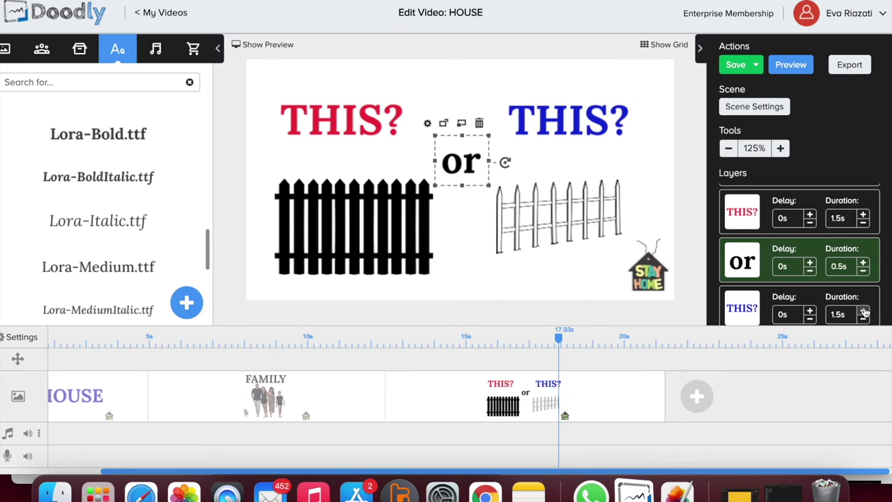
{"action": "left_click", "coordinate": [592, 244]}
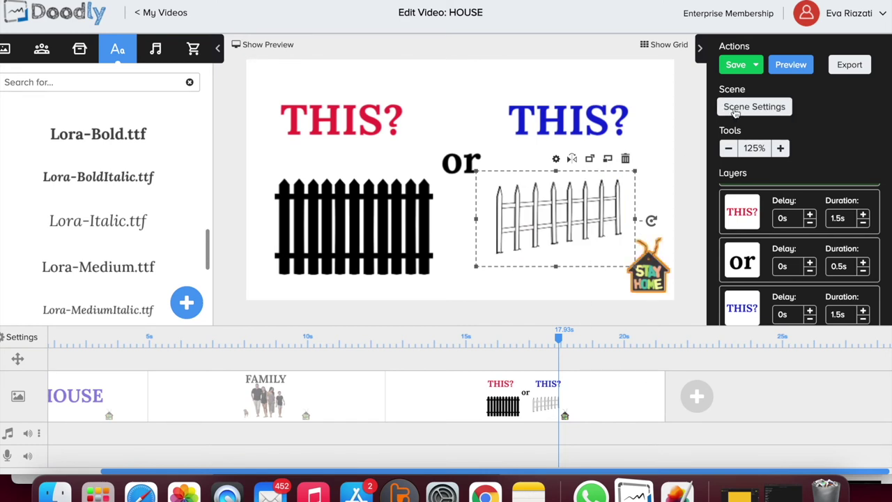
{"action": "right_click", "coordinate": [593, 398]}
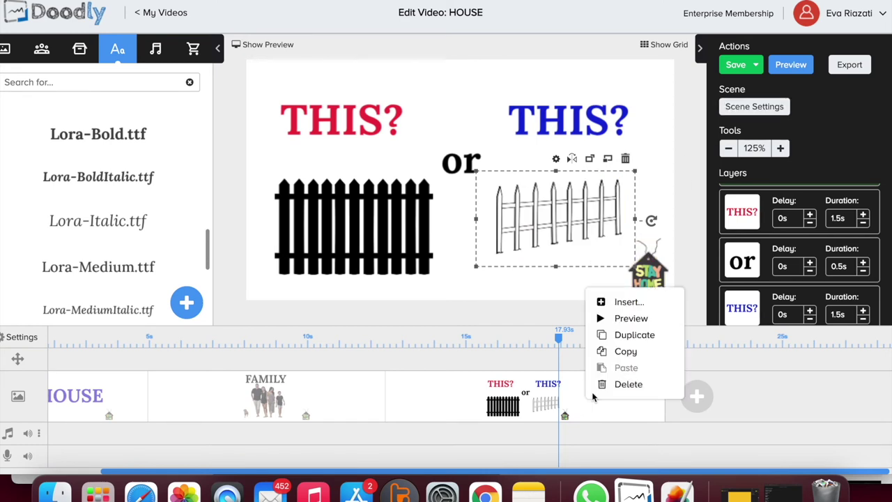
{"action": "left_click", "coordinate": [630, 319]}
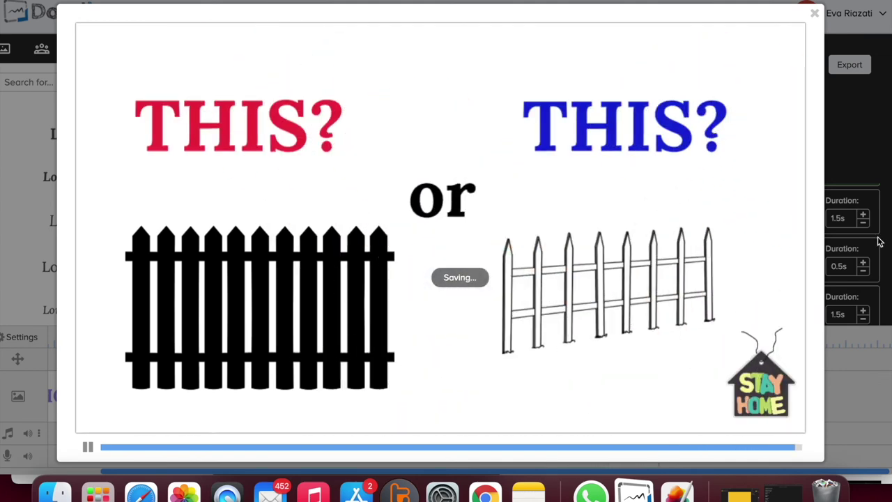
{"action": "left_click", "coordinate": [814, 14]}
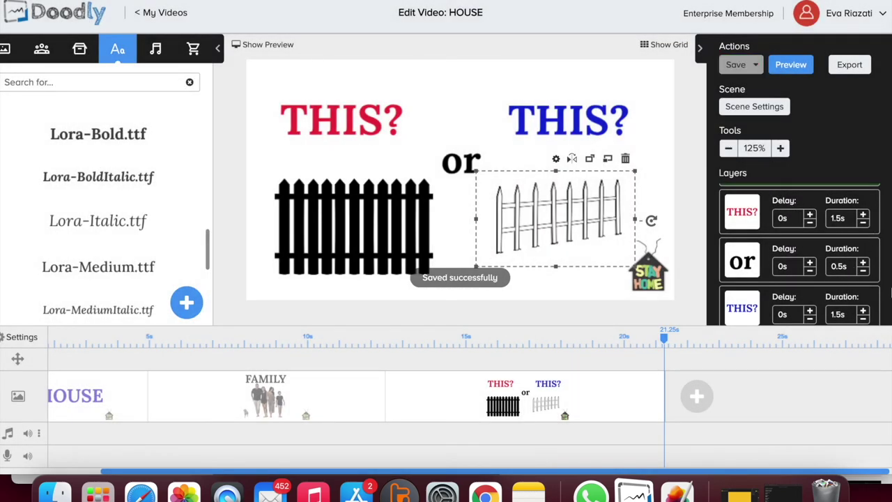
- Move the red 'THIS?' layer to second place and the 'or' layer up one
{"action": "scroll", "coordinate": [879, 263], "scroll_direction": "up", "scroll_amount": 3}
{"action": "left_click_drag", "start_coordinate": [767, 300], "coordinate": [764, 249]}
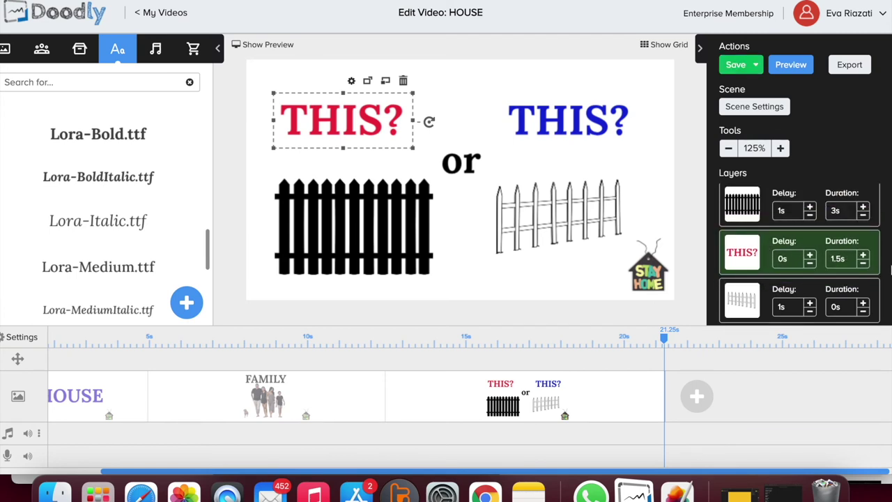
{"action": "scroll", "coordinate": [799, 254], "scroll_direction": "down", "scroll_amount": 2}
{"action": "left_click_drag", "start_coordinate": [766, 293], "coordinate": [766, 242]}
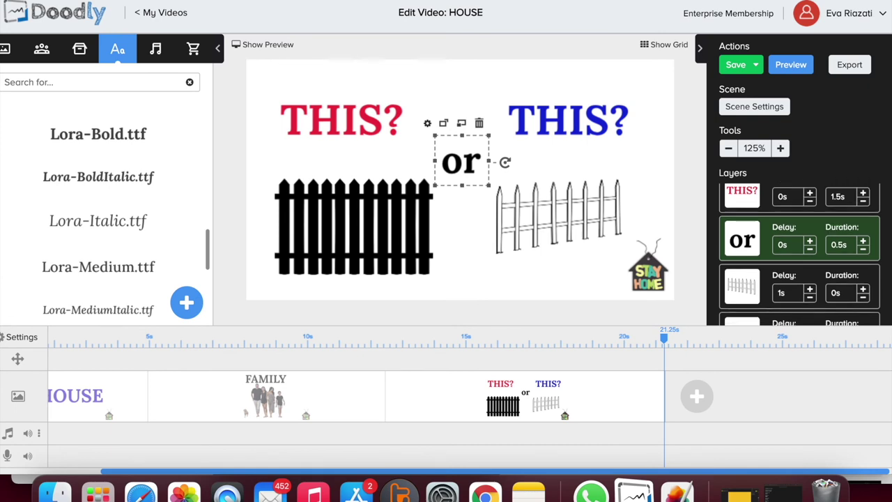
- Give both the blue and red 'THIS?' layers a 0.5s delay
{"action": "scroll", "coordinate": [799, 254], "scroll_direction": "down", "scroll_amount": 1}
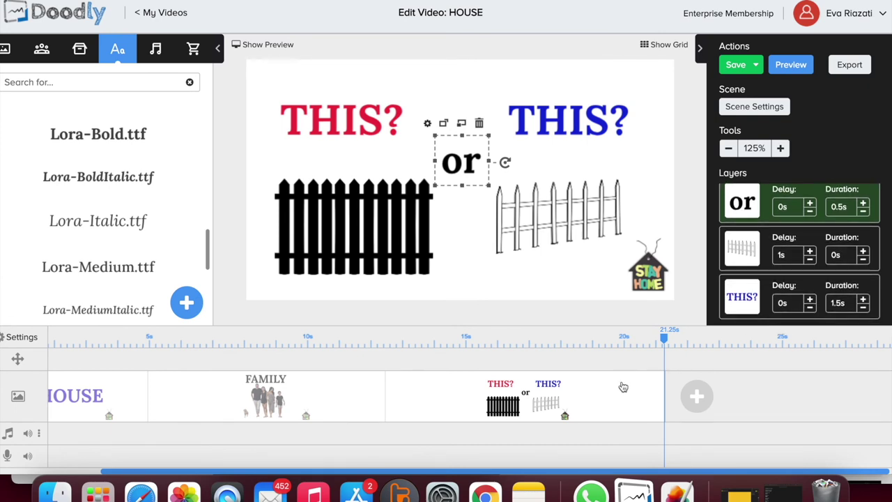
{"action": "left_click", "coordinate": [811, 303]}
{"action": "left_click", "coordinate": [810, 301]}
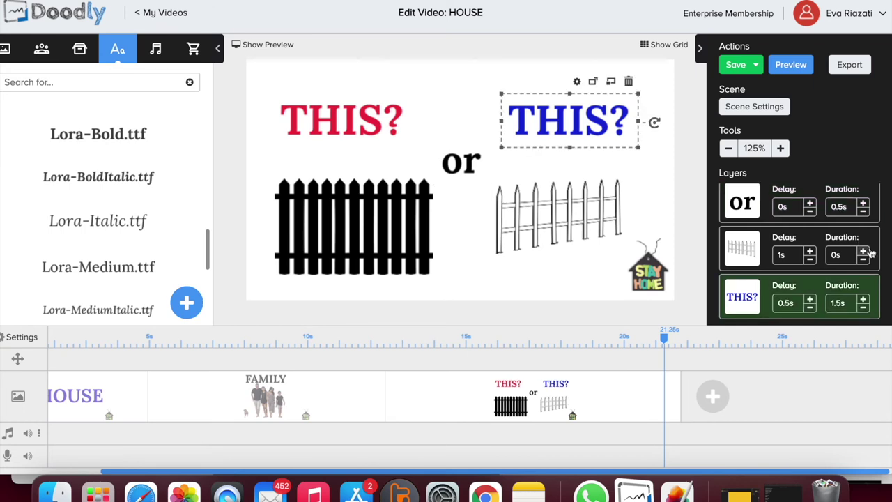
{"action": "scroll", "coordinate": [799, 254], "scroll_direction": "up", "scroll_amount": 2}
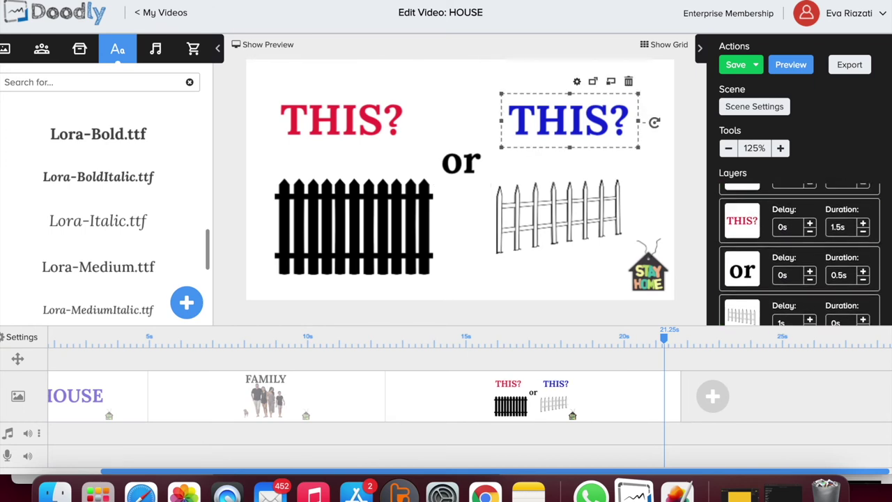
{"action": "left_click", "coordinate": [810, 222]}
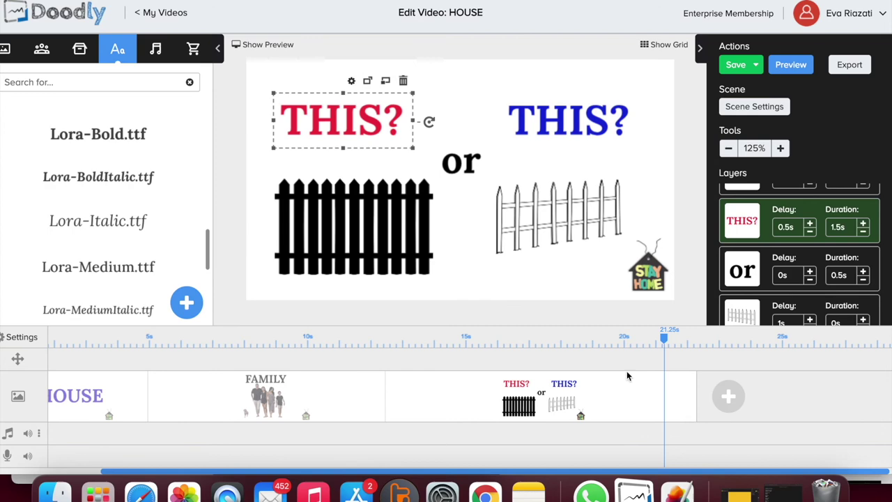
{"action": "scroll", "coordinate": [609, 400], "scroll_direction": "right", "scroll_amount": 1}
{"action": "right_click", "coordinate": [611, 399]}
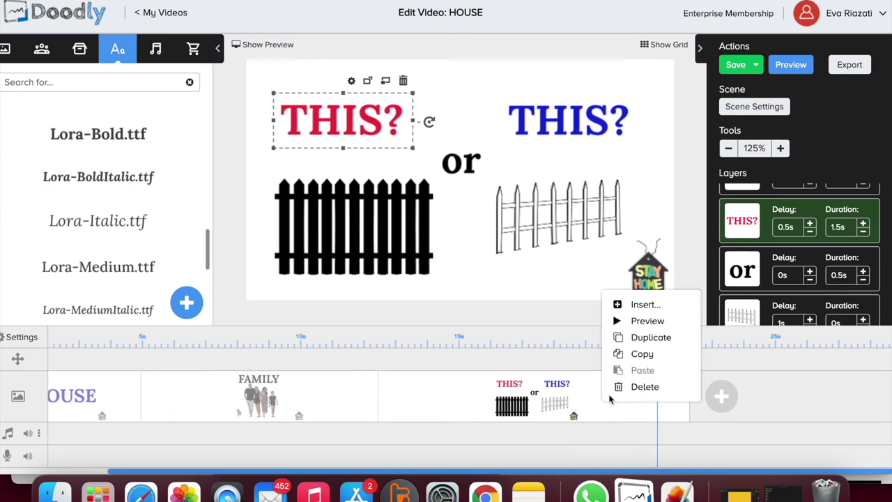
- Preview the reworked fence scene twice, then add a new blank scene at the timeline's end
{"action": "left_click", "coordinate": [632, 321]}
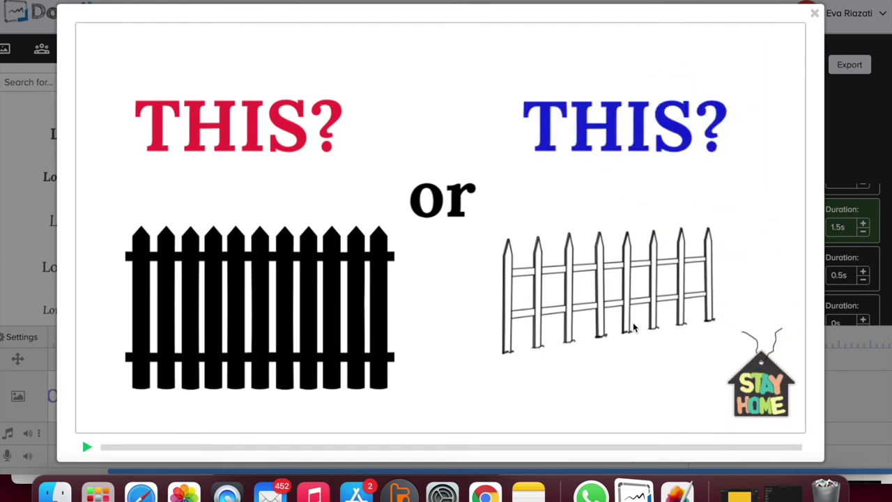
{"action": "left_click", "coordinate": [813, 13]}
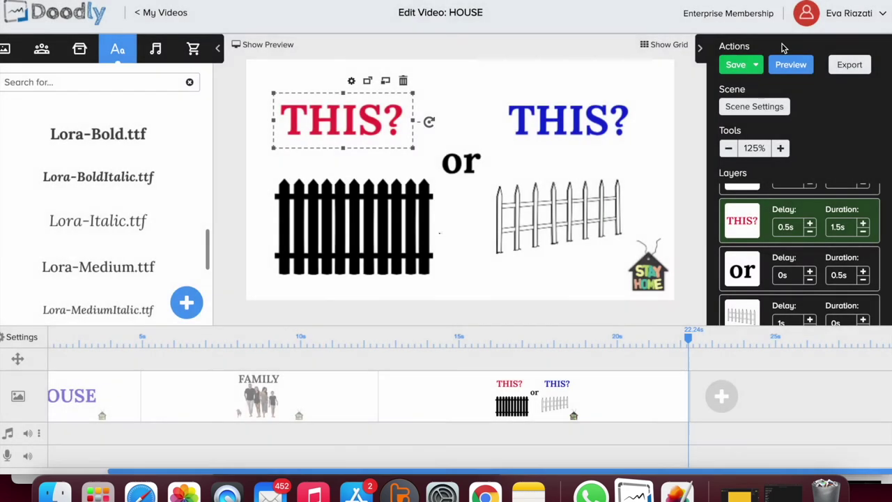
{"action": "left_click", "coordinate": [788, 70]}
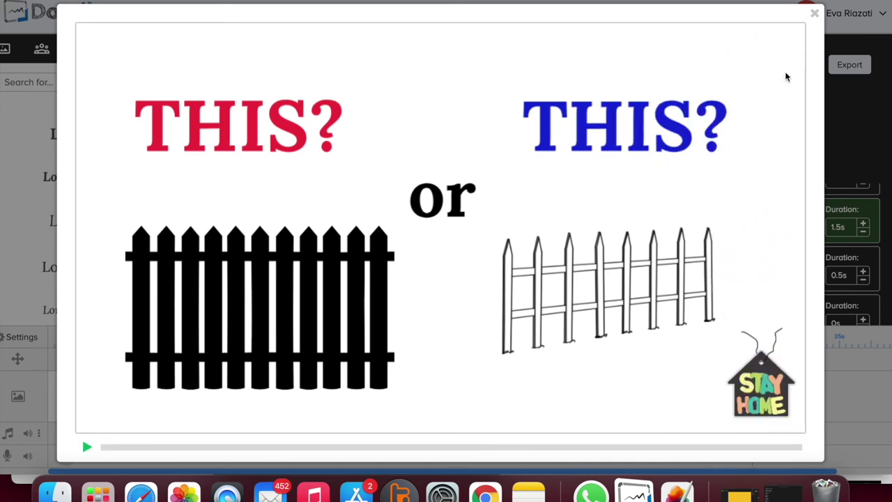
{"action": "left_click", "coordinate": [814, 13]}
{"action": "left_click", "coordinate": [785, 399]}
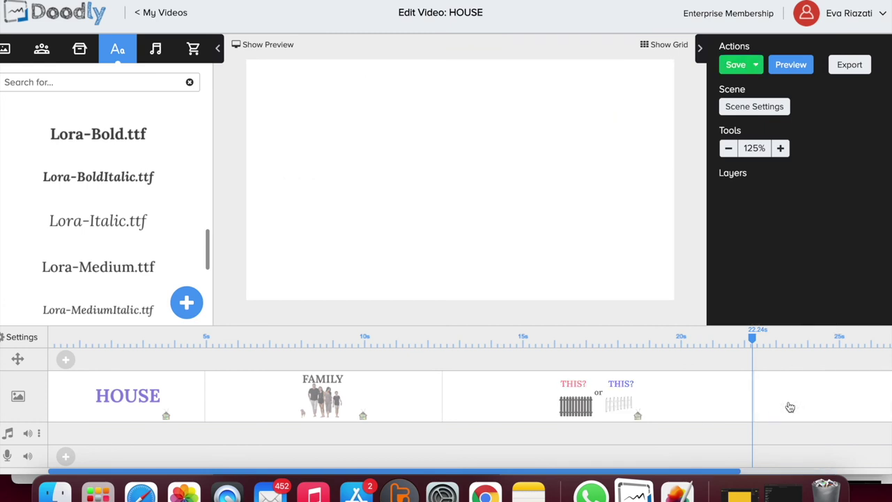
- Paste the Stay Home image into the new blank scene
{"action": "right_click", "coordinate": [408, 176]}
{"action": "left_click", "coordinate": [446, 257]}
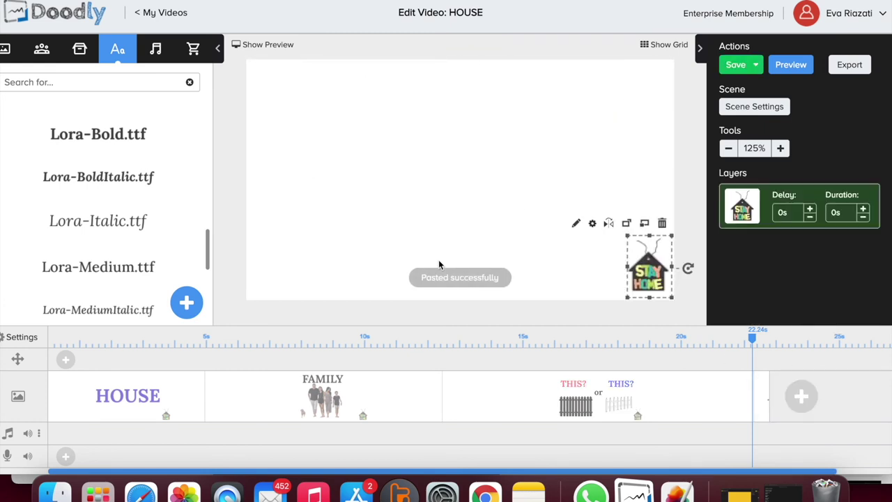
{"action": "left_click", "coordinate": [616, 166]}
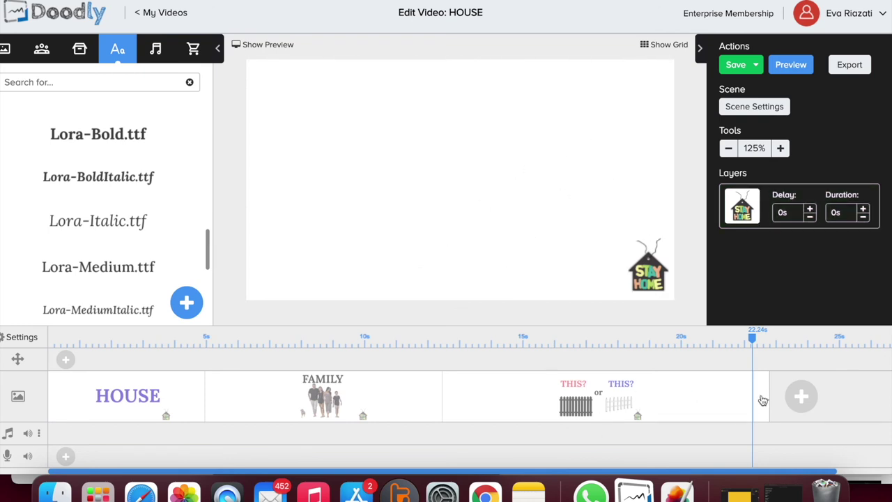
- Copy the STAY HOME logo from the 'THIS? or THIS?' scene
{"action": "left_click", "coordinate": [634, 400]}
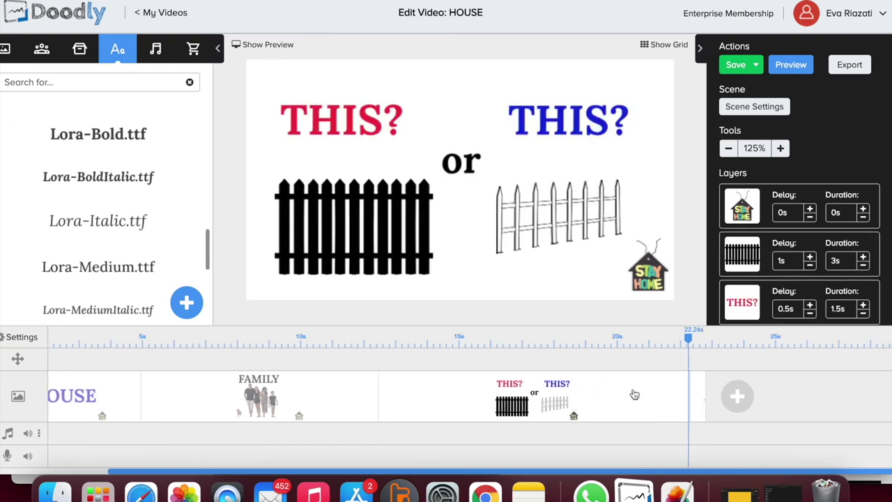
{"action": "right_click", "coordinate": [646, 280]}
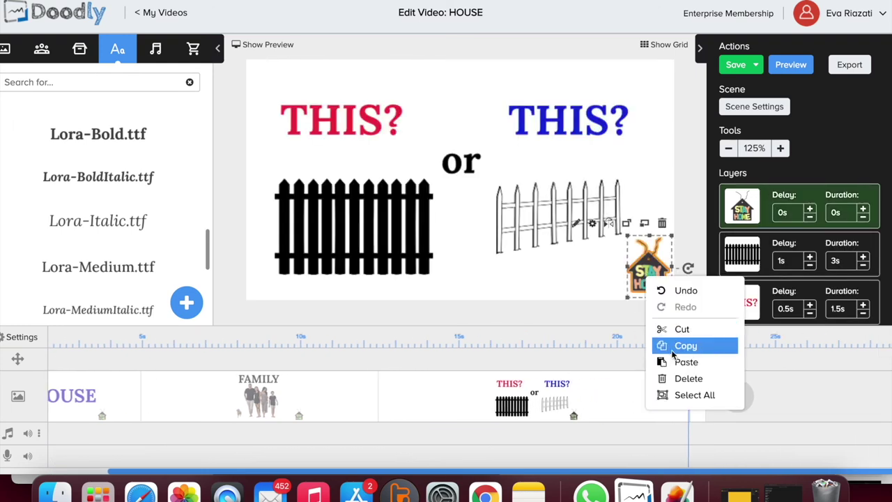
{"action": "left_click", "coordinate": [697, 409]}
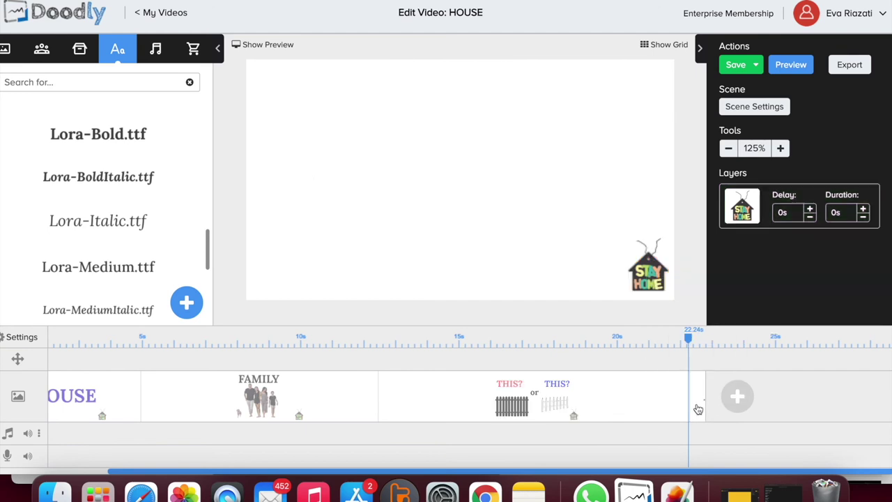
{"action": "left_click", "coordinate": [80, 50]}
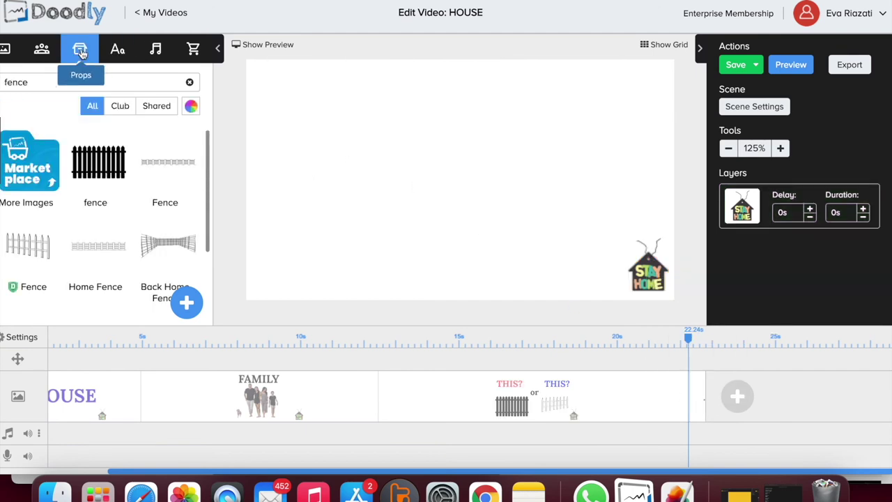
- Upload mailbox-31624_1280.png as a new prop and add it to the scene
{"action": "left_click", "coordinate": [186, 302]}
{"action": "left_click", "coordinate": [443, 231]}
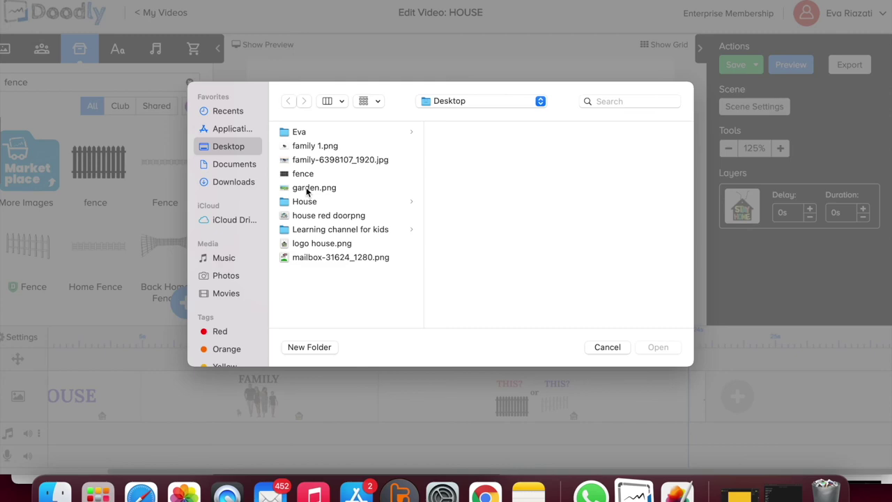
{"action": "left_click", "coordinate": [312, 258]}
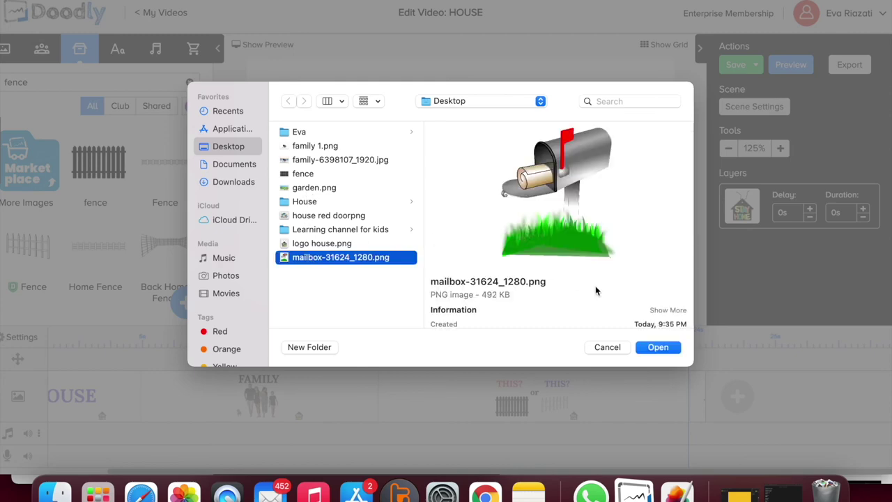
{"action": "left_click", "coordinate": [658, 347]}
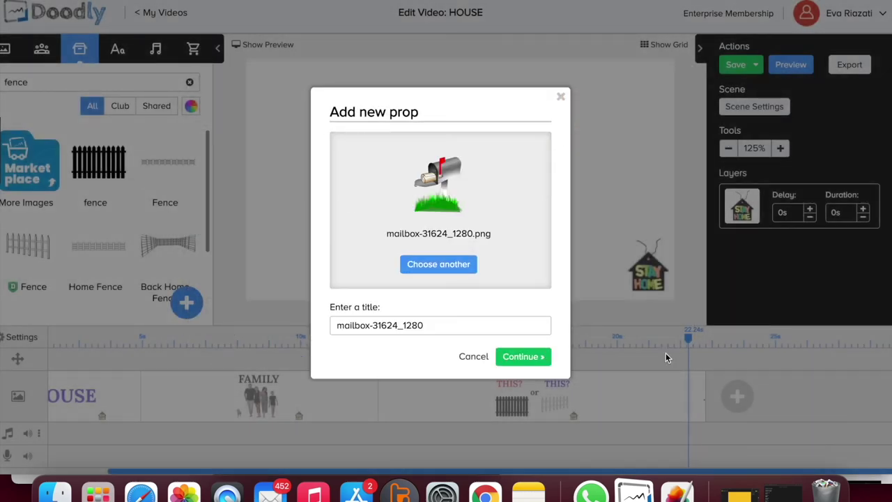
{"action": "left_click", "coordinate": [519, 356]}
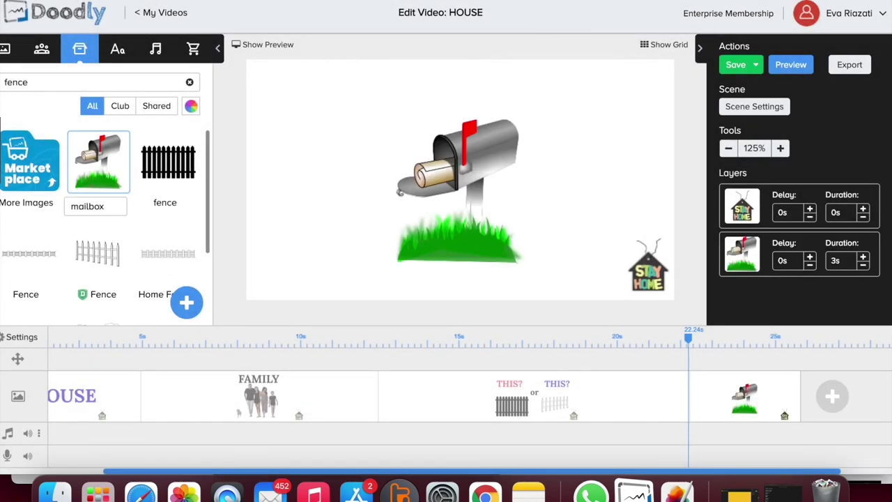
- Name the prop 'mailbox' and add a Lora-Bold text element near the top of the scene
{"action": "key", "text": "Return"}
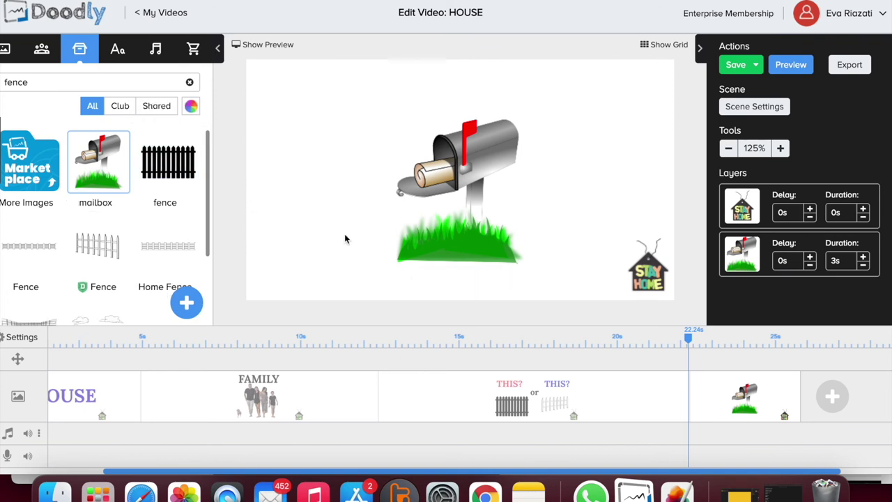
{"action": "mouse_move", "coordinate": [443, 150]}
{"action": "left_mouse_down"}
{"action": "mouse_move", "coordinate": [450, 169]}
{"action": "mouse_move", "coordinate": [444, 161]}
{"action": "left_mouse_up"}
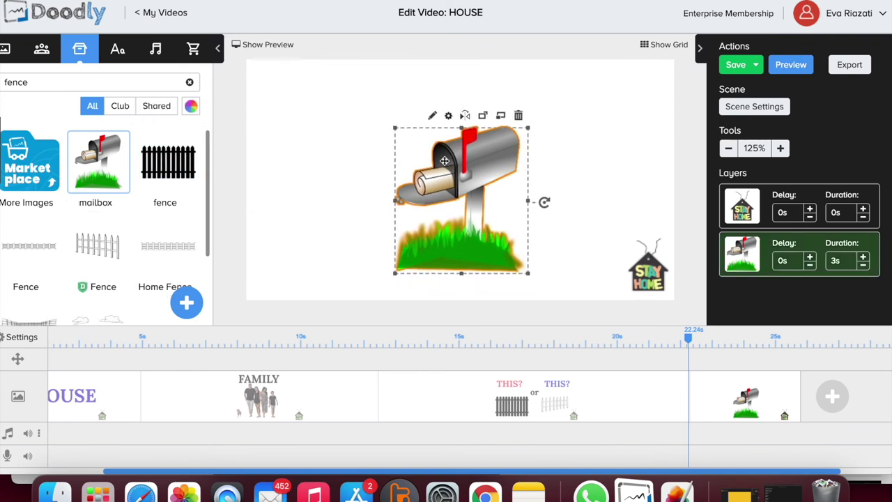
{"action": "left_click", "coordinate": [117, 50]}
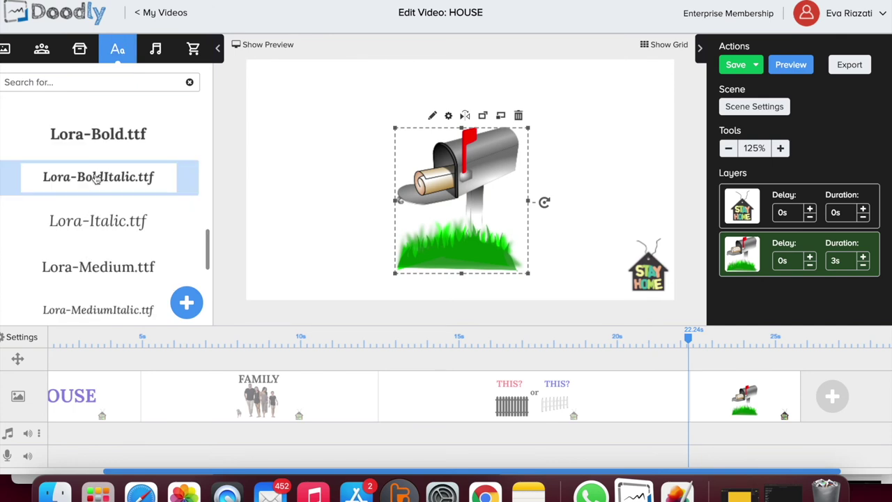
{"action": "left_click_drag", "start_coordinate": [101, 135], "coordinate": [441, 75]}
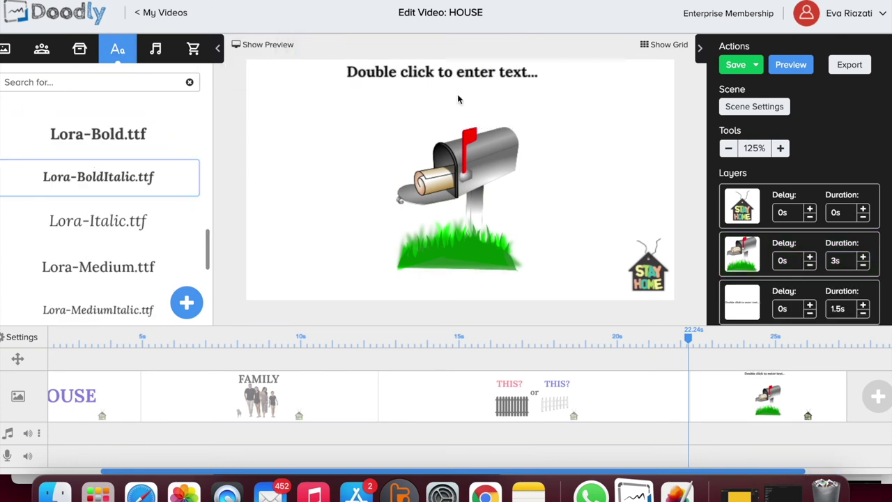
{"action": "left_click_drag", "start_coordinate": [443, 78], "coordinate": [452, 106]}
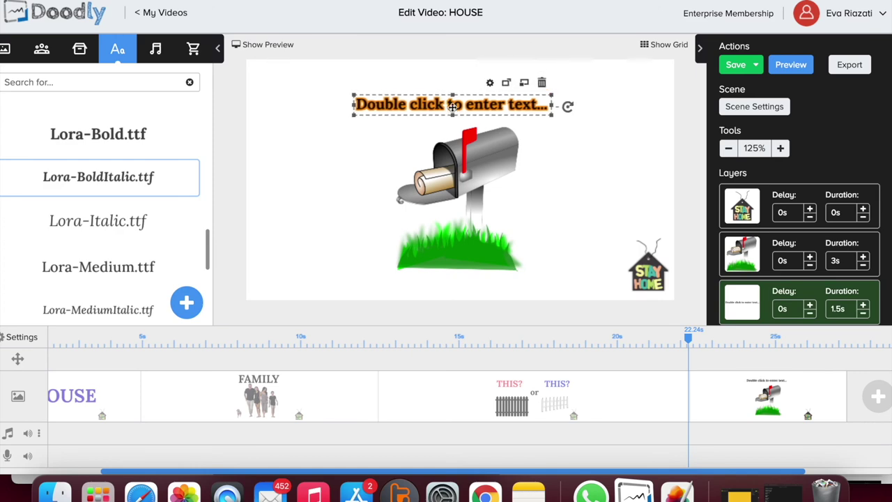
- Change the text to MAILBOX, enlarge it, and place it at the top left
{"action": "double_click", "coordinate": [524, 104]}
{"action": "type", "text": "MAILBOX"}
{"action": "left_click", "coordinate": [580, 348]}
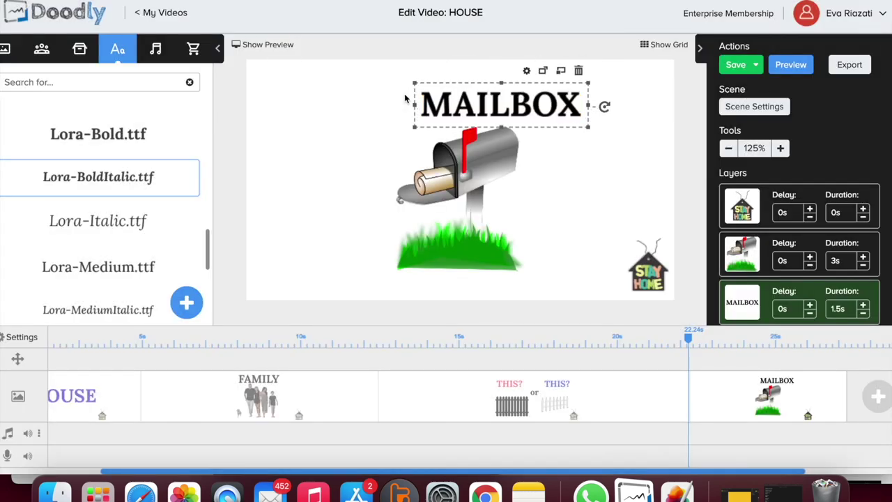
{"action": "left_click_drag", "start_coordinate": [415, 105], "coordinate": [328, 104]}
{"action": "left_click_drag", "start_coordinate": [457, 110], "coordinate": [402, 118]}
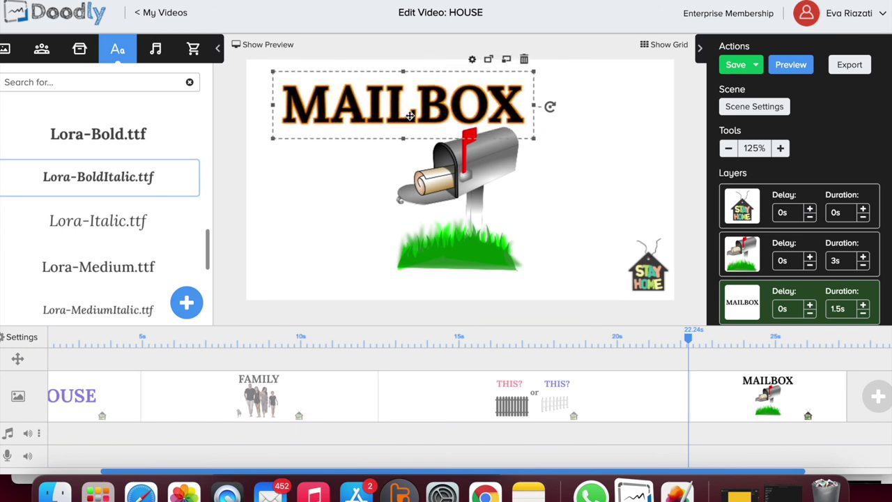
{"action": "left_click", "coordinate": [560, 206]}
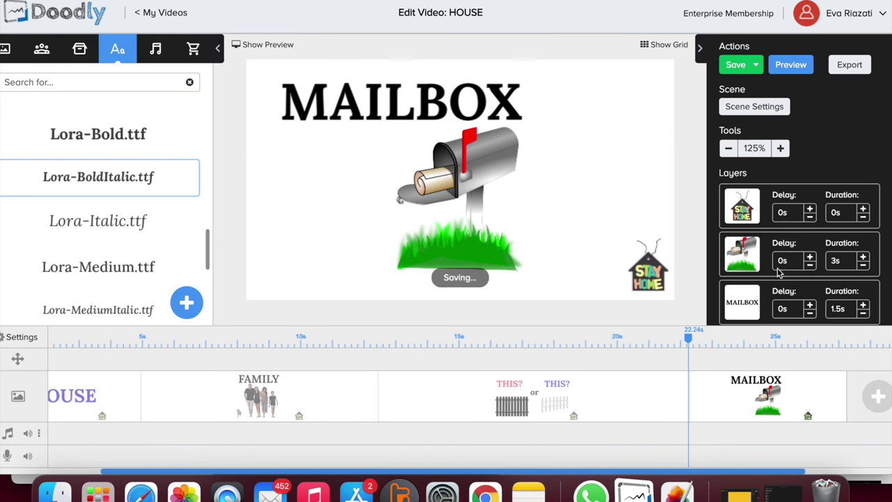
- Give the mailbox a 1s start delay and switch its reveal mode to fade in
{"action": "left_click", "coordinate": [811, 258]}
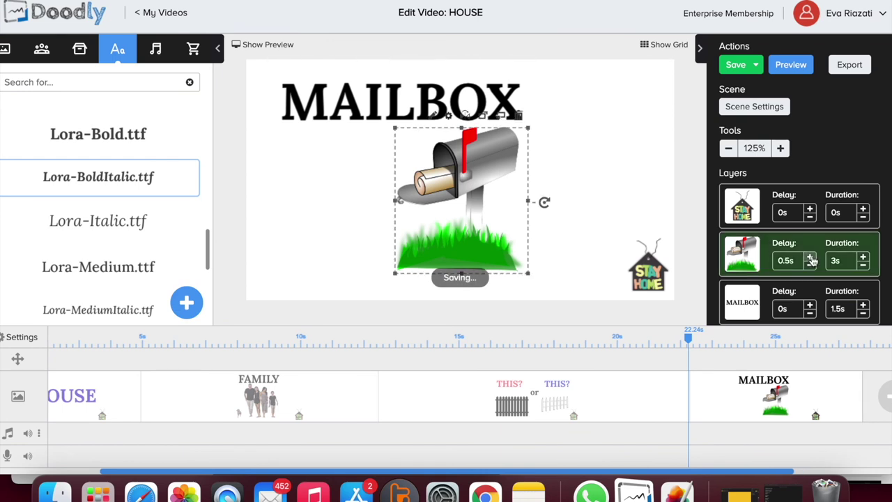
{"action": "left_click", "coordinate": [810, 259]}
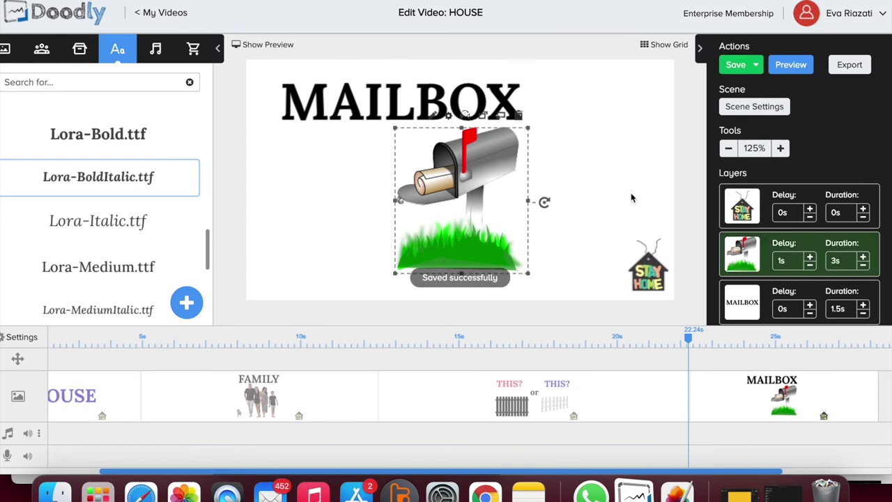
{"action": "left_click_drag", "start_coordinate": [467, 173], "coordinate": [469, 184]}
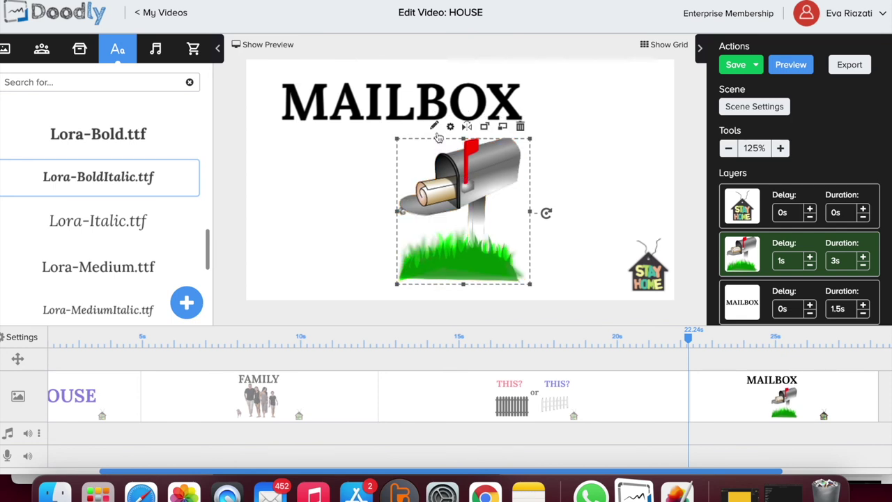
{"action": "left_click", "coordinate": [435, 126]}
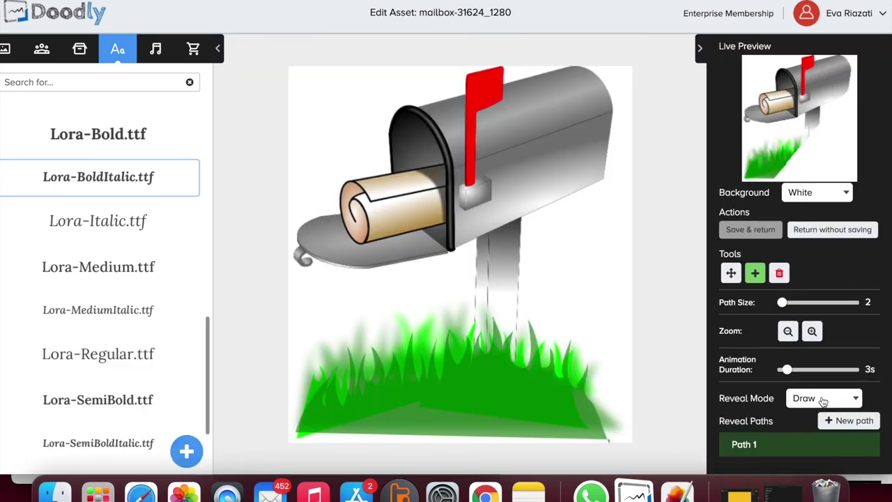
{"action": "left_click", "coordinate": [823, 398]}
{"action": "left_click", "coordinate": [822, 415]}
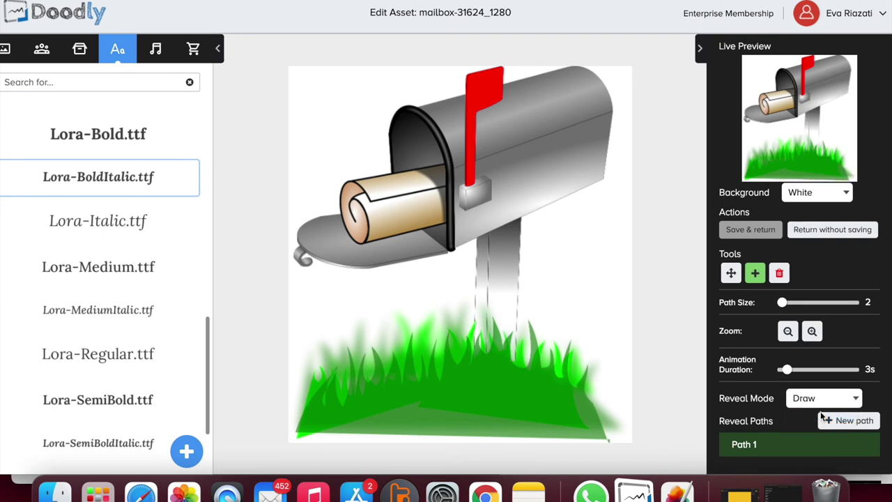
{"action": "left_click", "coordinate": [750, 239]}
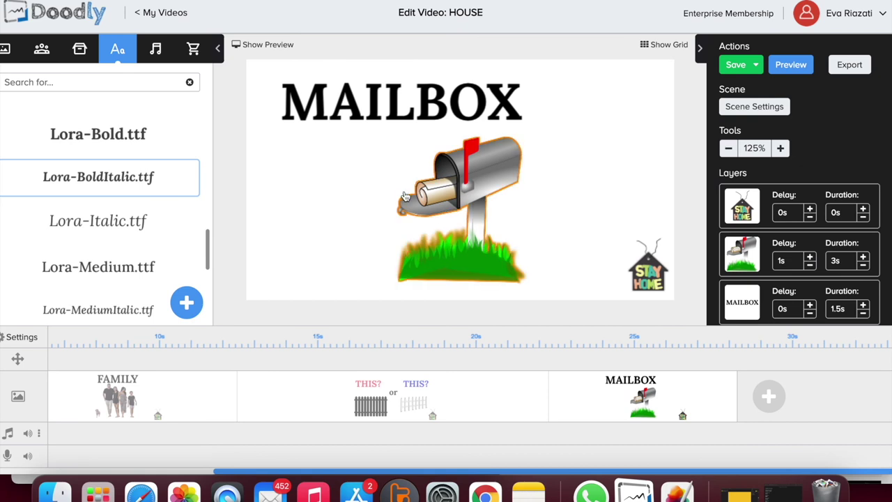
- Shift the mailbox left; place the MAILBOX title before it in layer order with a 1s delay
{"action": "left_click", "coordinate": [459, 198]}
{"action": "left_click_drag", "start_coordinate": [459, 198], "coordinate": [388, 200]}
{"action": "left_click", "coordinate": [502, 209]}
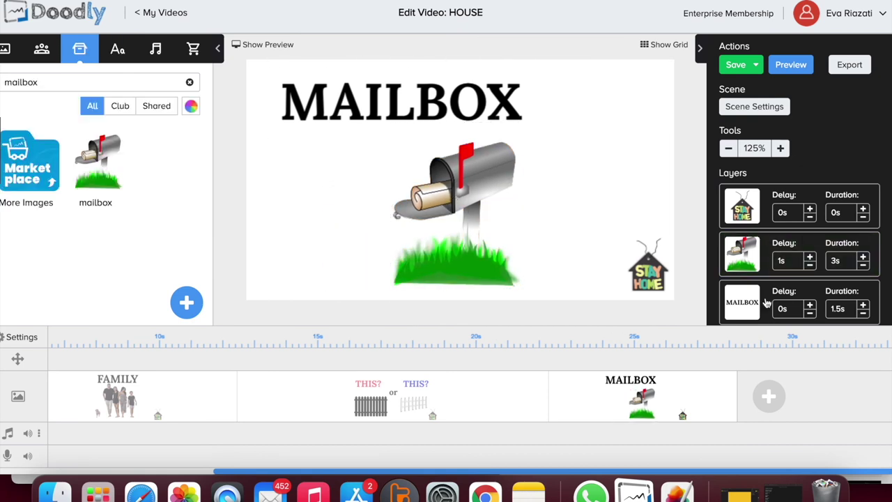
{"action": "left_click_drag", "start_coordinate": [767, 303], "coordinate": [766, 249]}
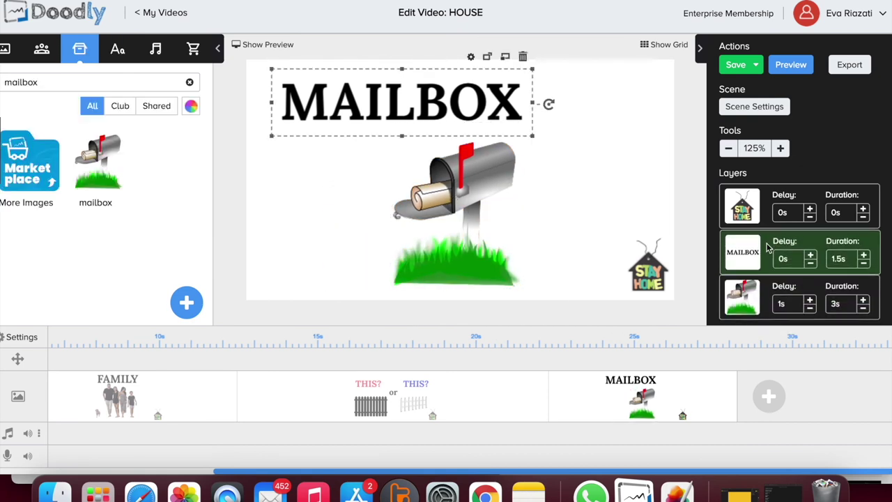
{"action": "left_click", "coordinate": [811, 260]}
{"action": "left_click", "coordinate": [810, 259]}
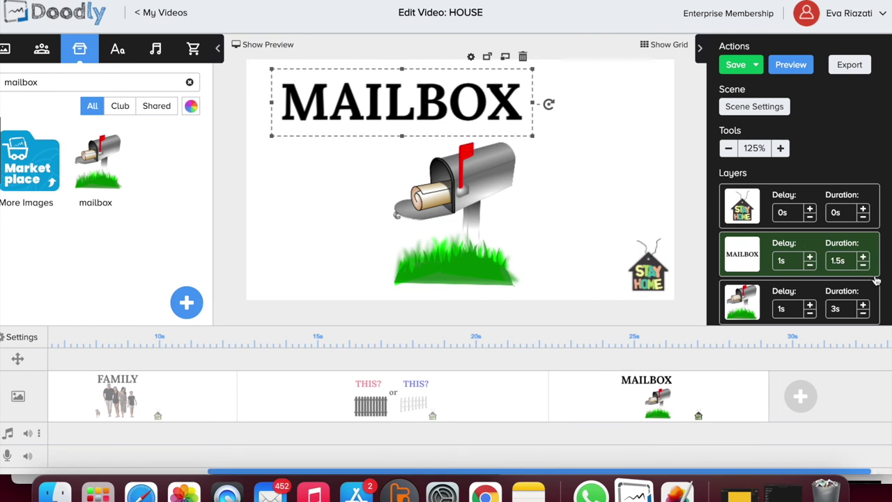
{"action": "left_click", "coordinate": [576, 204]}
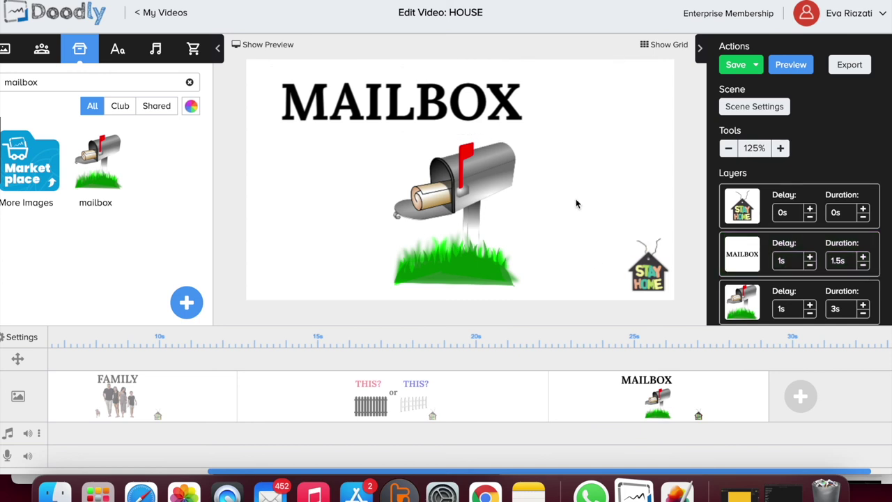
- Preview only the MAILBOX scene, then close the preview
{"action": "right_click", "coordinate": [591, 409]}
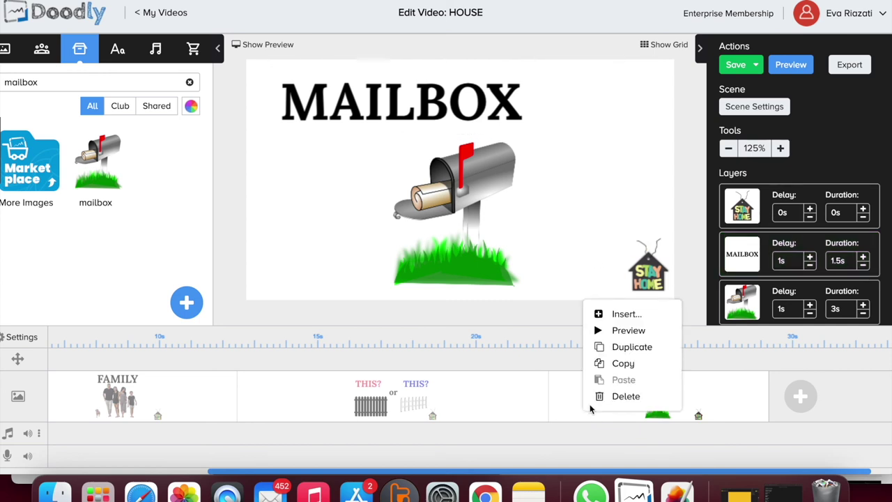
{"action": "left_click", "coordinate": [622, 333]}
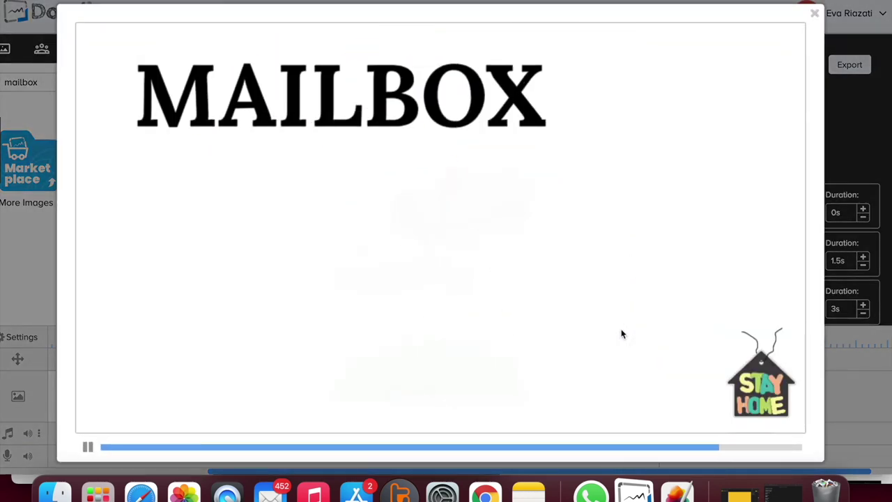
{"action": "left_click", "coordinate": [814, 15]}
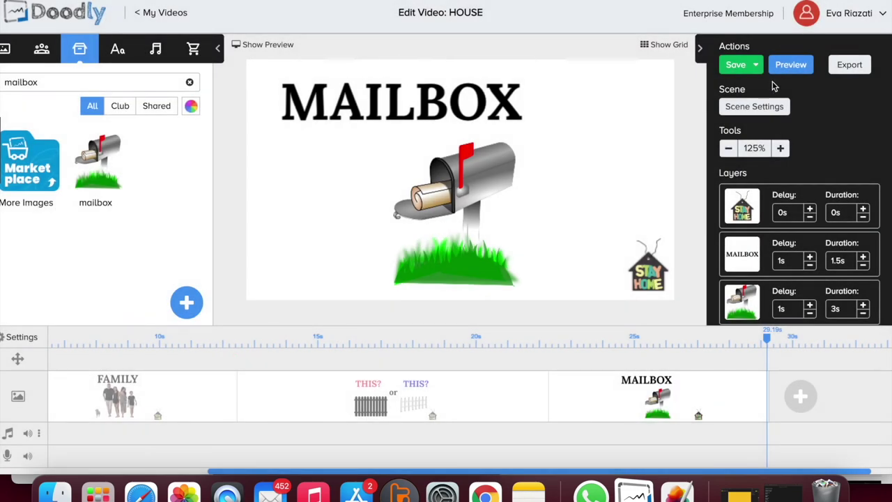
- Turn off the video's board and hand style for this scene, choose NO HAND, and preview the video
{"action": "left_click", "coordinate": [762, 107]}
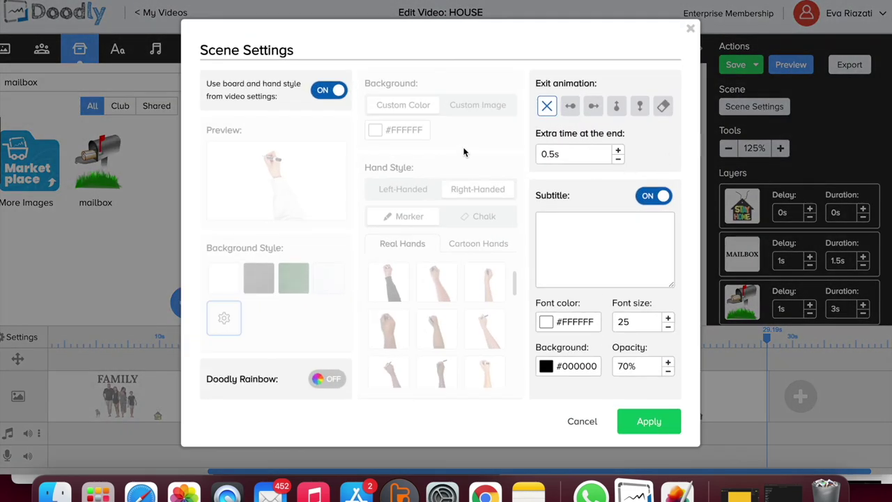
{"action": "left_click", "coordinate": [327, 92]}
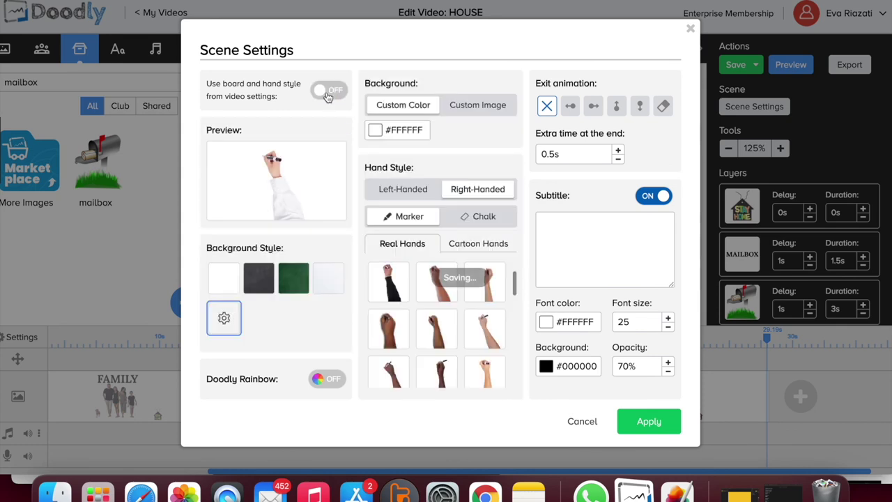
{"action": "left_click_drag", "start_coordinate": [513, 282], "coordinate": [514, 368]}
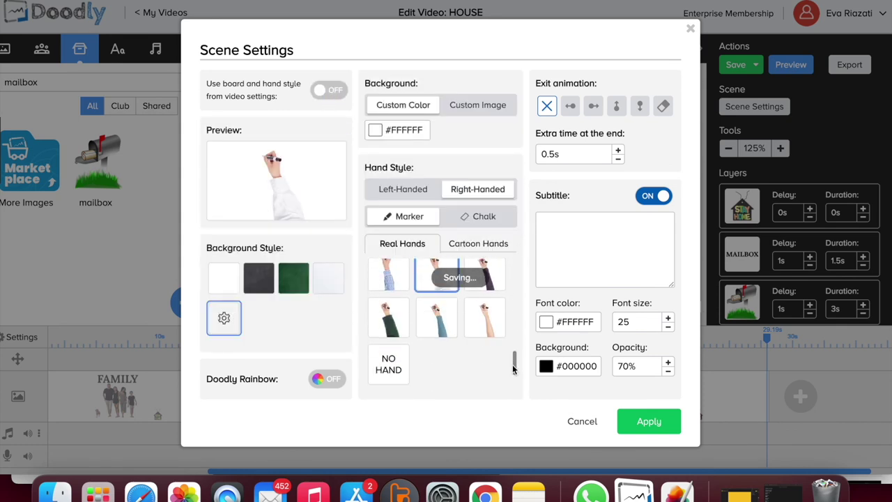
{"action": "left_click", "coordinate": [391, 358]}
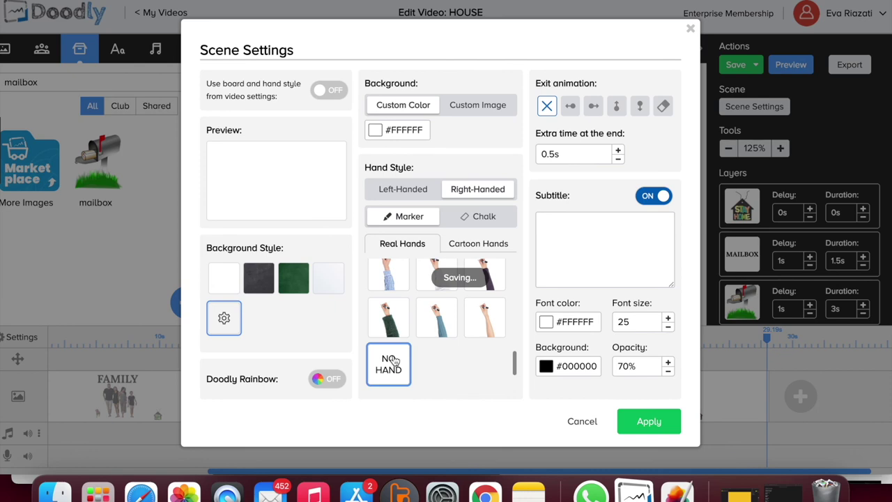
{"action": "left_click", "coordinate": [662, 423]}
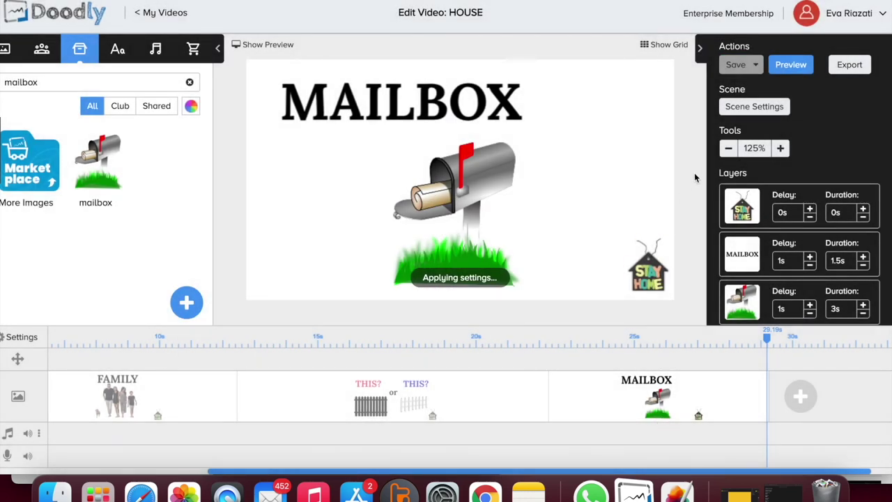
{"action": "left_click", "coordinate": [787, 65]}
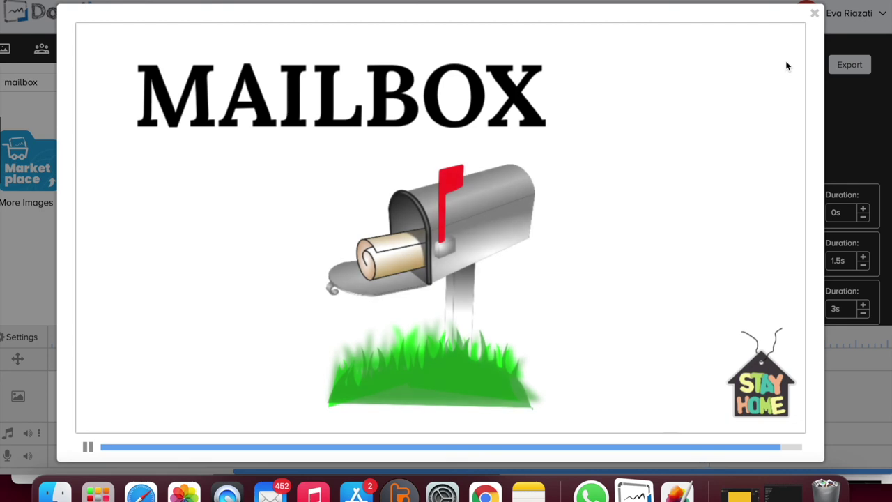
- Close the finished full-video preview
{"action": "left_click", "coordinate": [813, 14]}
- Give the HOUSE scene a swipe-left exit animation
{"action": "left_click", "coordinate": [482, 396]}
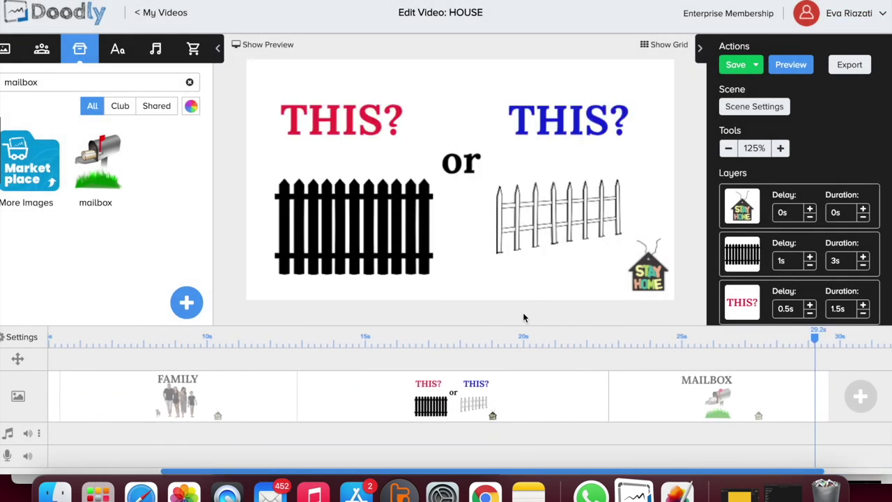
{"action": "left_click", "coordinate": [759, 108]}
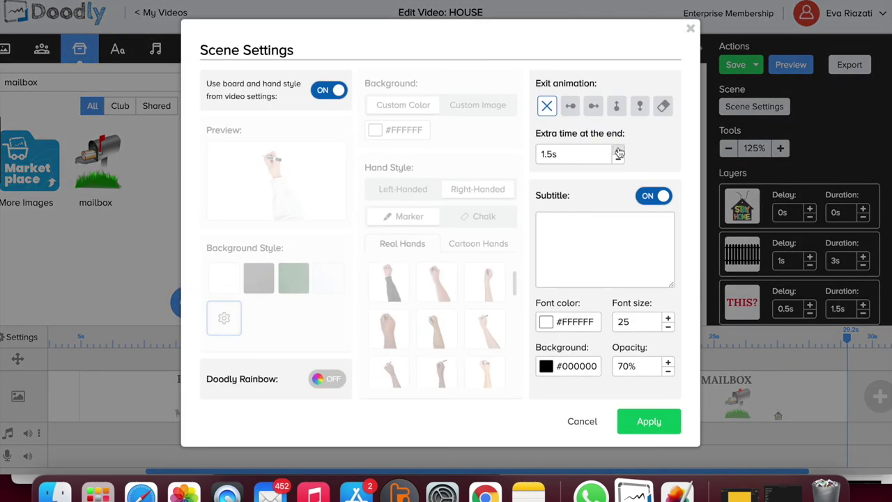
{"action": "left_click", "coordinate": [660, 424]}
{"action": "left_click", "coordinate": [736, 404]}
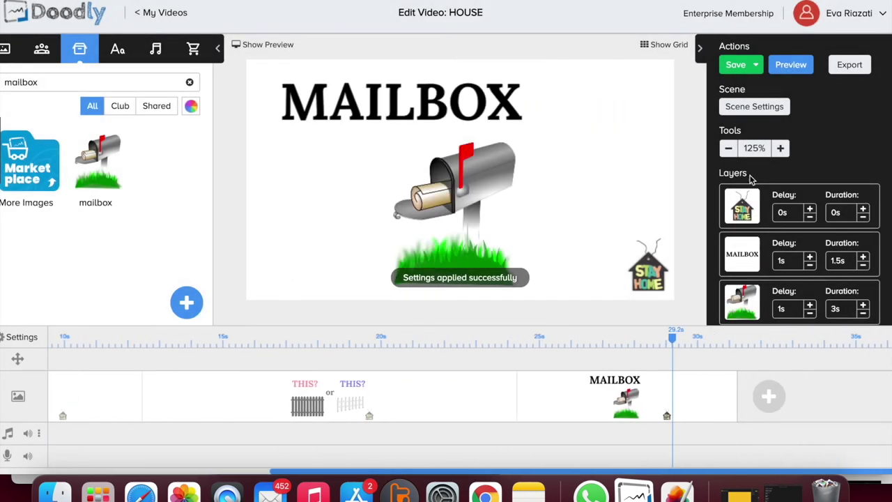
{"action": "left_click", "coordinate": [737, 108]}
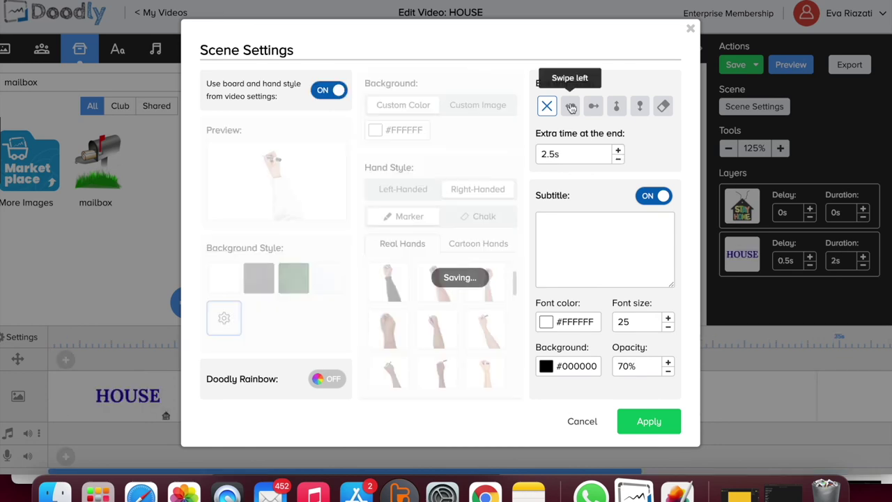
{"action": "left_click", "coordinate": [570, 105]}
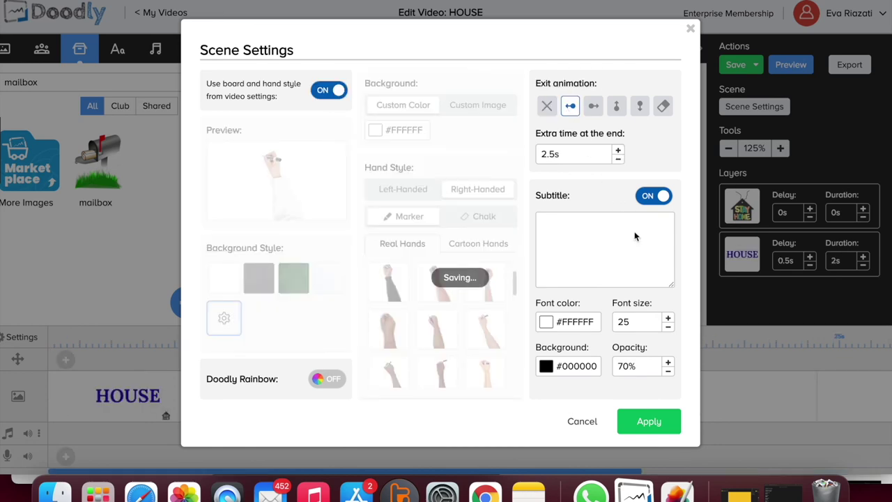
{"action": "left_click", "coordinate": [650, 421]}
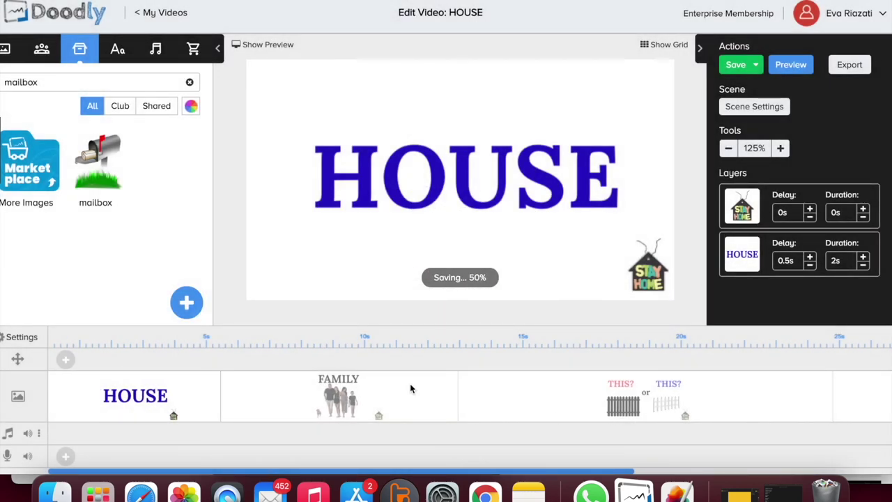
- Give the FAMILY scene a swipe-right exit and THIS? or THIS? a swipe-up exit
{"action": "left_click", "coordinate": [413, 384]}
{"action": "left_click", "coordinate": [756, 105]}
{"action": "left_click", "coordinate": [593, 106]}
{"action": "left_click", "coordinate": [670, 421]}
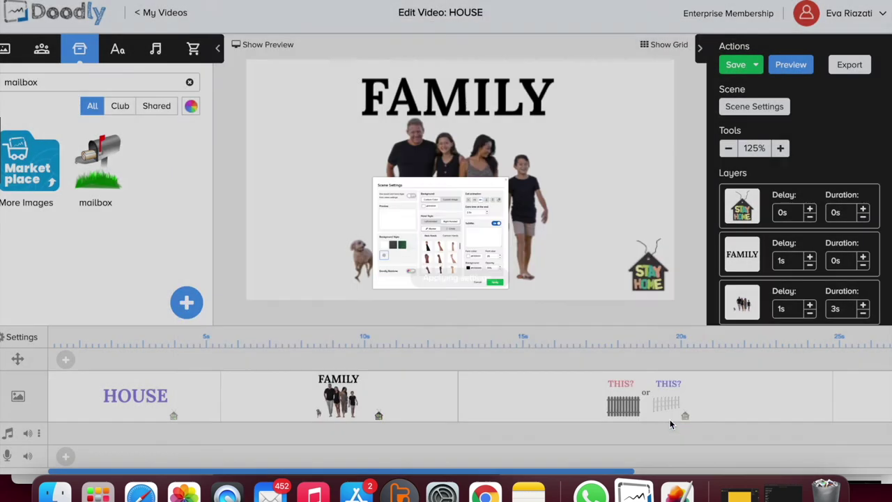
{"action": "left_click", "coordinate": [587, 396]}
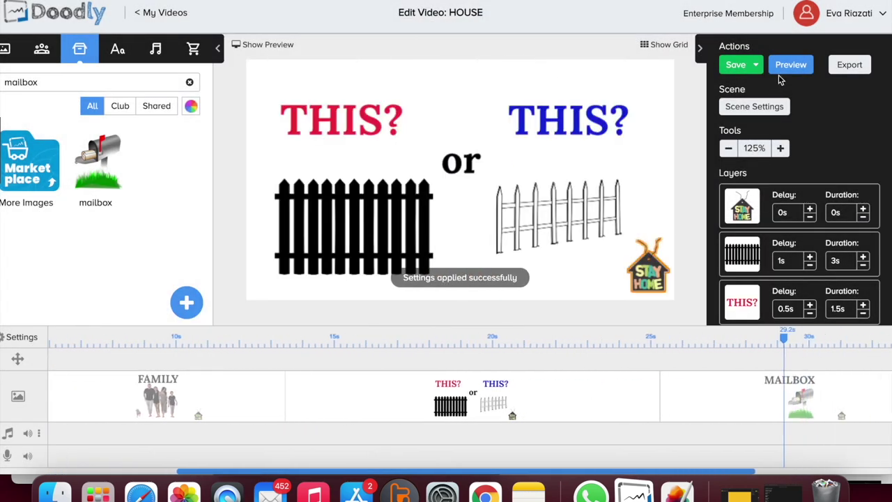
{"action": "left_click", "coordinate": [765, 106]}
{"action": "left_click", "coordinate": [616, 105]}
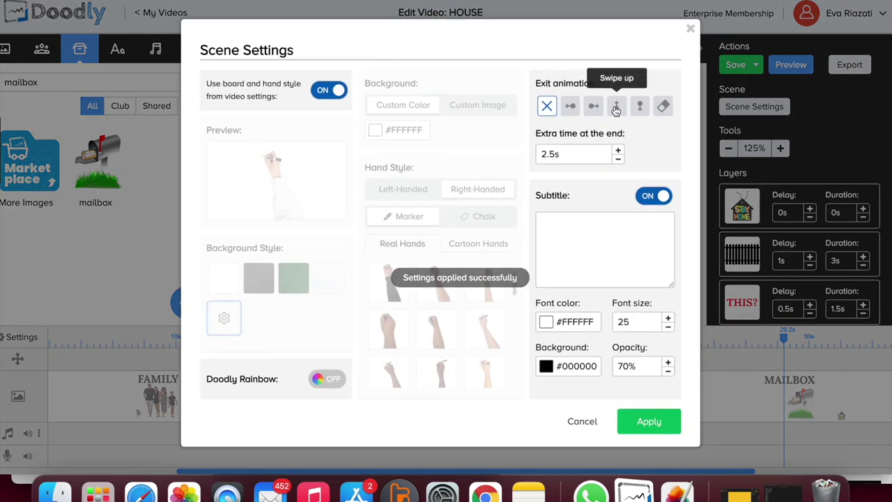
{"action": "left_click", "coordinate": [640, 421]}
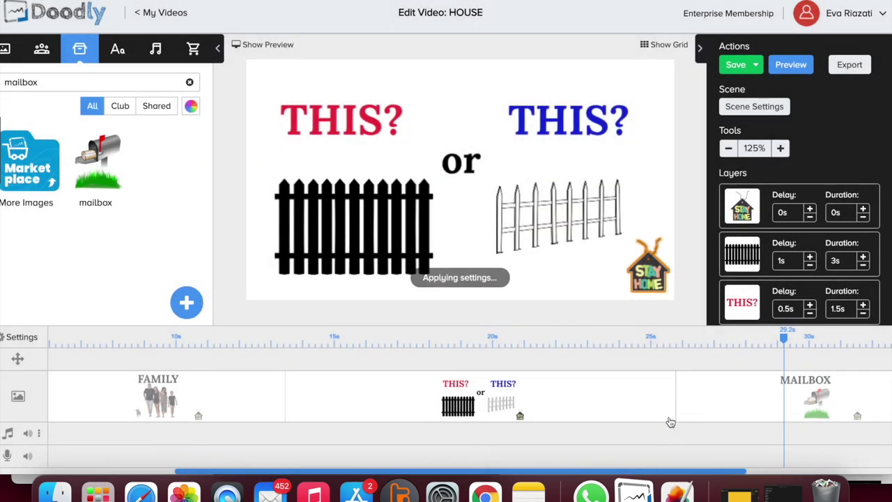
- Give the MAILBOX scene a swipe-down exit and play the whole video preview
{"action": "left_click", "coordinate": [770, 389]}
{"action": "left_click", "coordinate": [771, 109]}
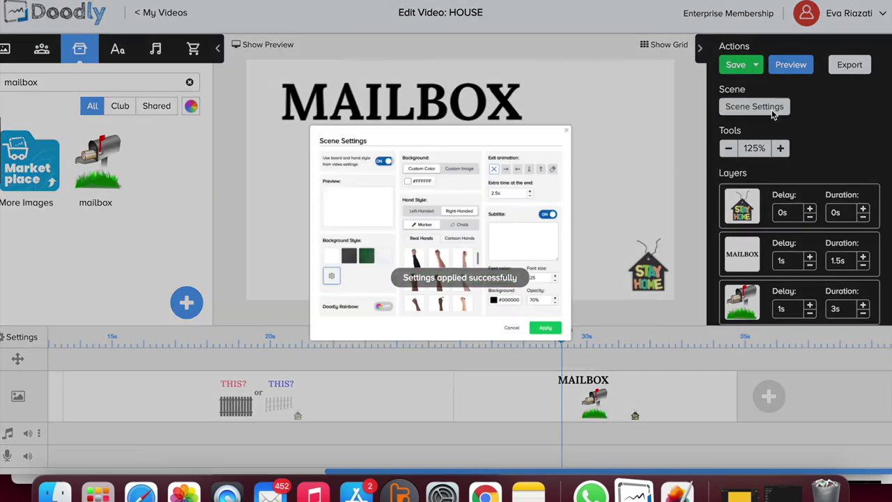
{"action": "left_click", "coordinate": [639, 106]}
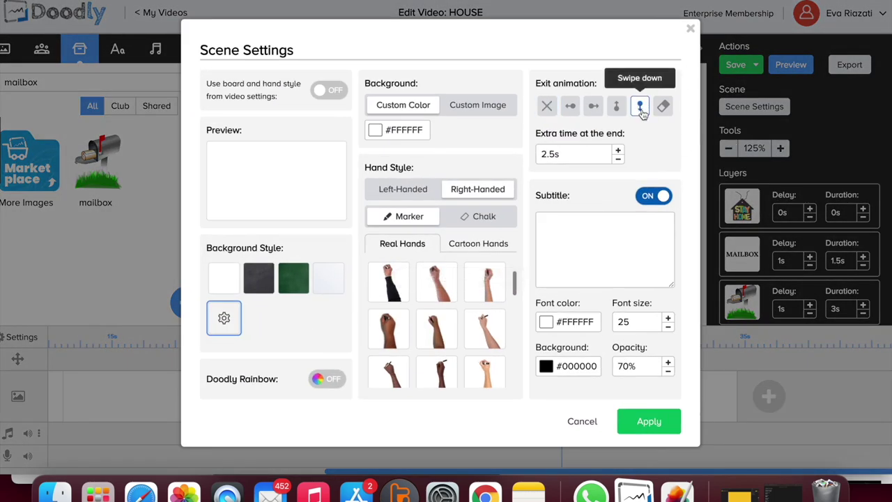
{"action": "left_click", "coordinate": [659, 422]}
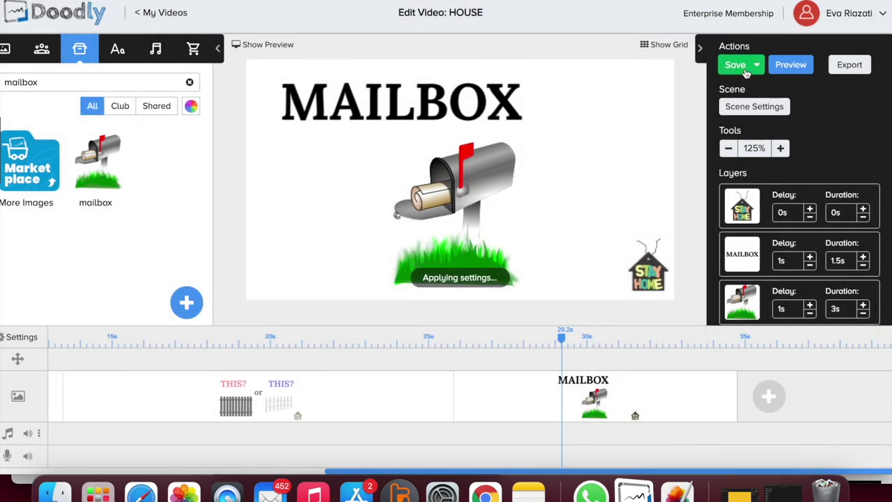
{"action": "left_click", "coordinate": [791, 66]}
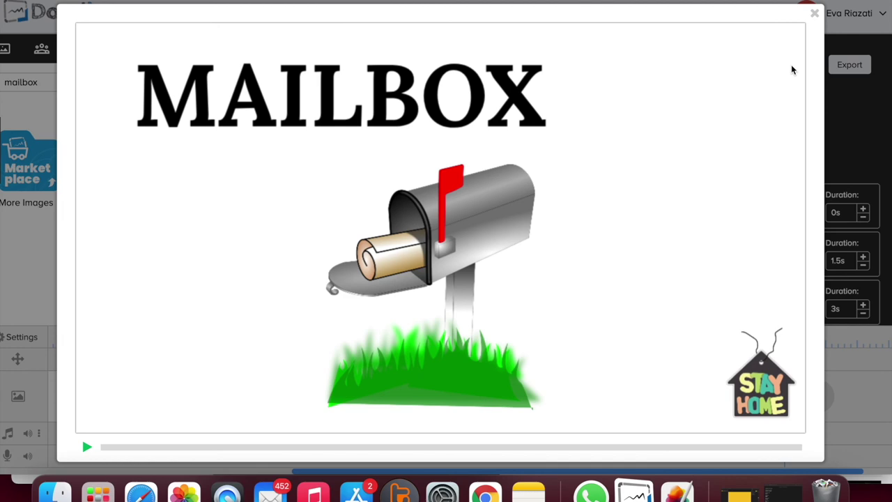
- Close the preview once it finishes playing with the new scene exits
{"action": "left_click", "coordinate": [813, 14]}
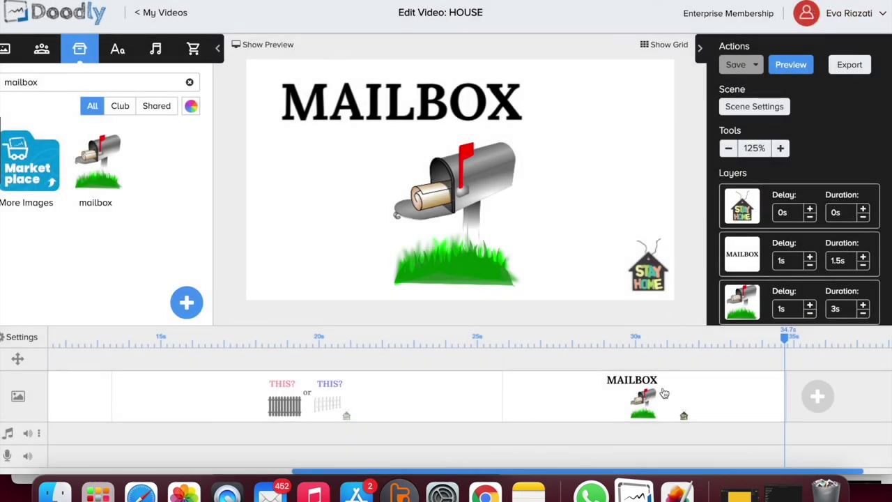